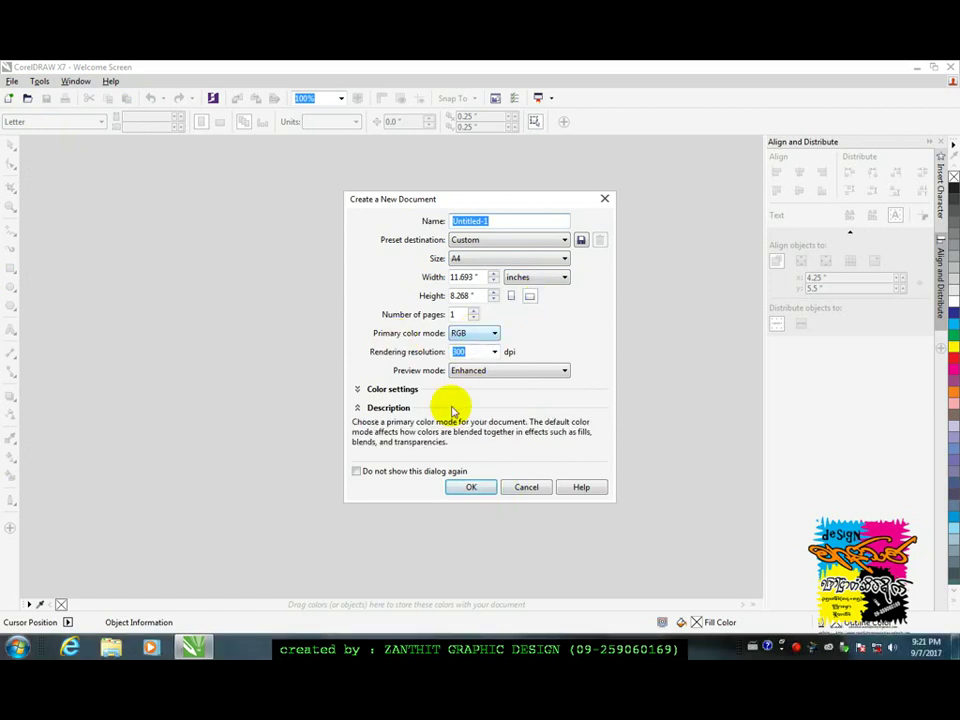
Create the A4 landscape document and add a page-sized rectangle, scaled down about its centre to about 11.26 × 7.96 inches.
{"action": "left_click", "coordinate": [467, 488]}
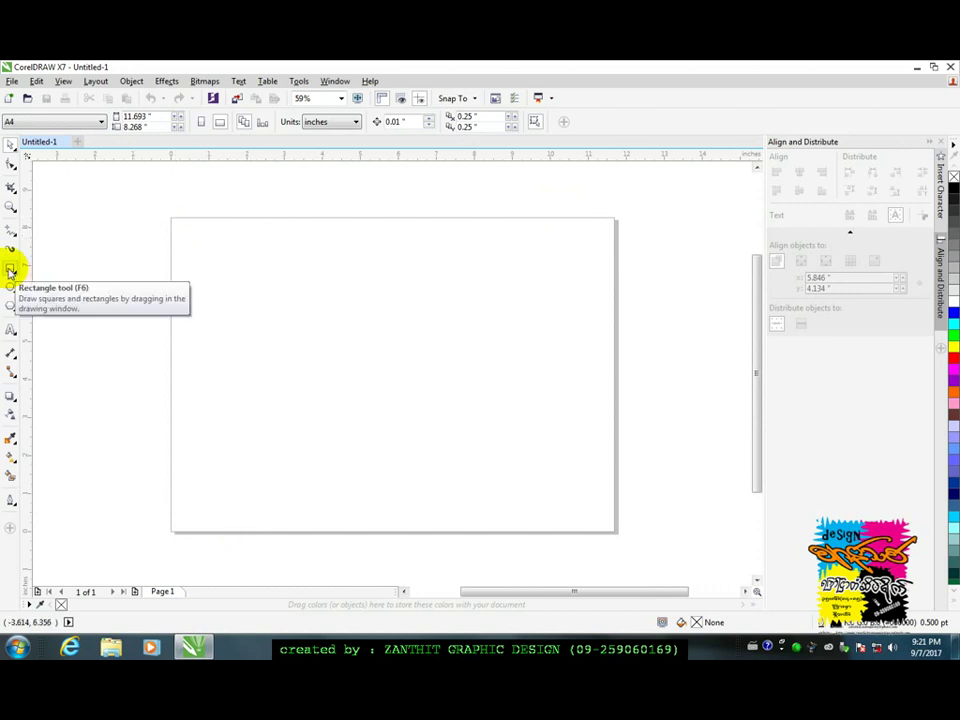
{"action": "double_click", "coordinate": [11, 270]}
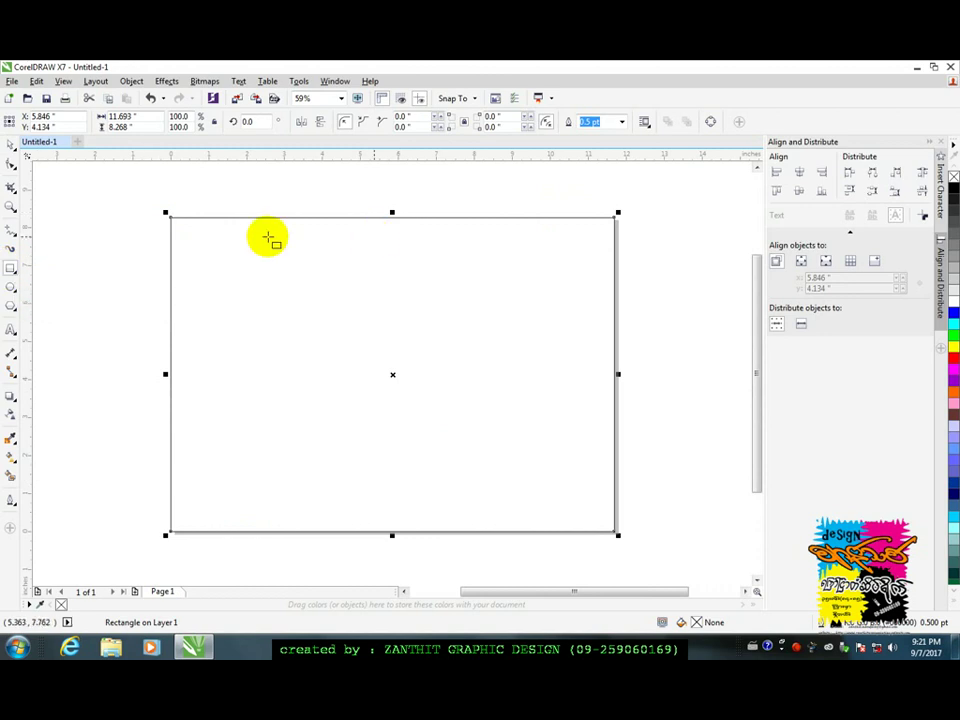
{"action": "left_click", "coordinate": [11, 145]}
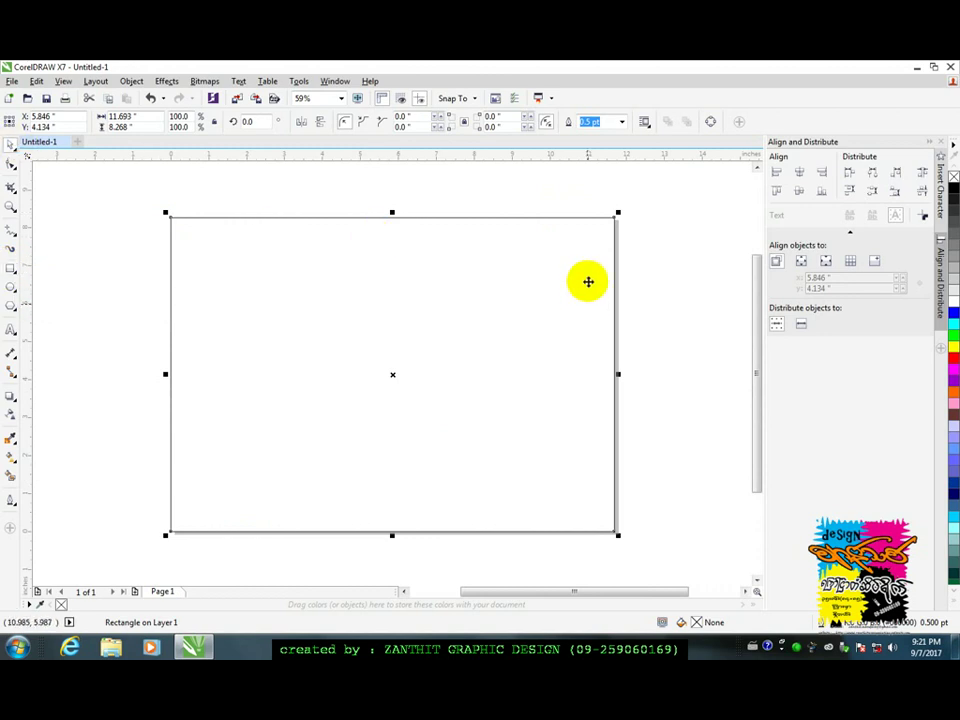
{"action": "left_click_drag", "start_coordinate": [618, 213], "coordinate": [620, 218]}
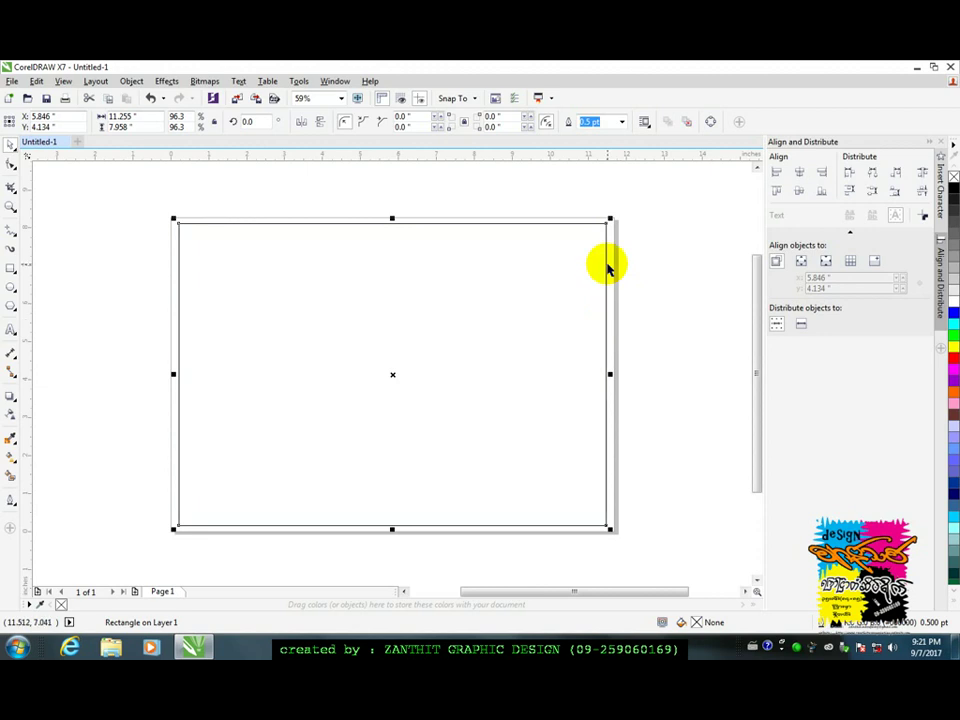
Make a smaller centred copy of the rectangle inside it, sized to about 10.96 × 7.64 inches.
{"action": "left_click_drag", "start_coordinate": [610, 219], "coordinate": [607, 227]}
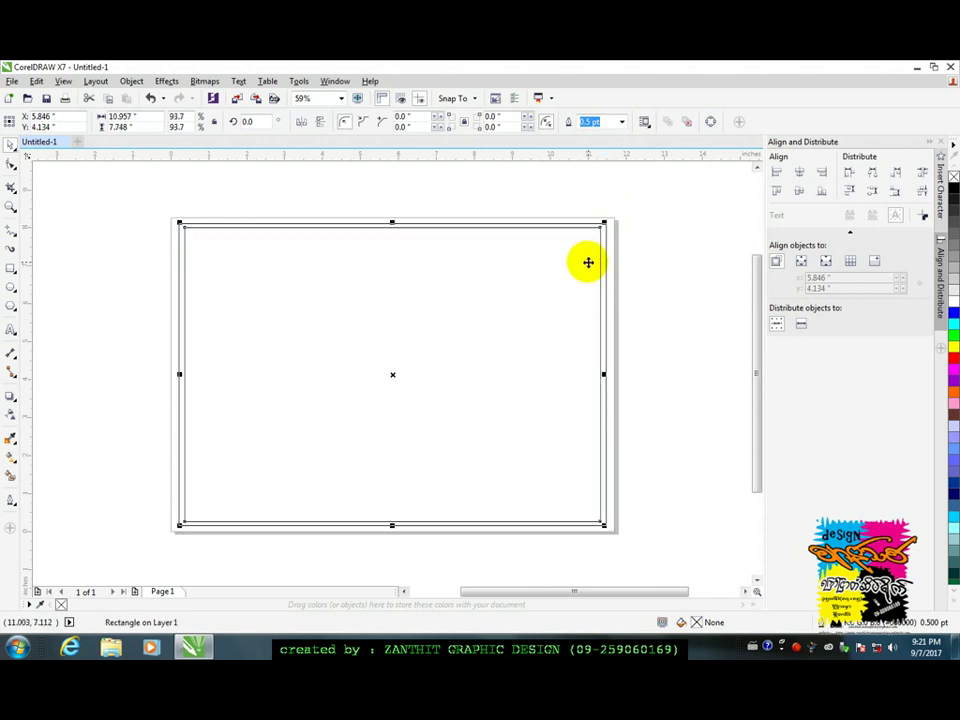
{"action": "left_click_drag", "start_coordinate": [392, 525], "coordinate": [392, 522]}
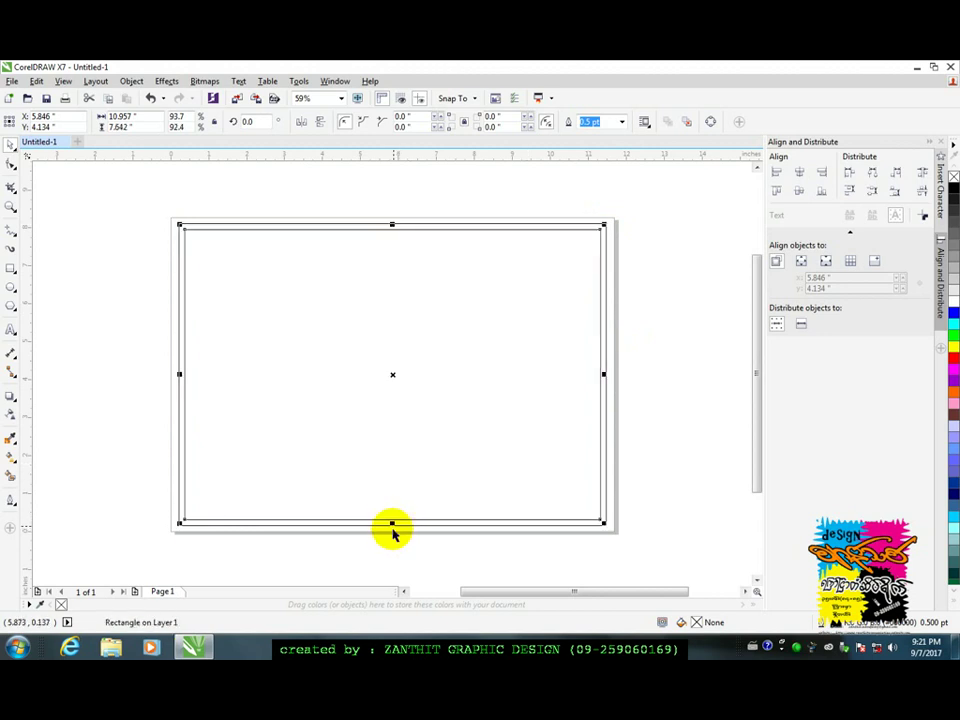
{"action": "left_click", "coordinate": [690, 422]}
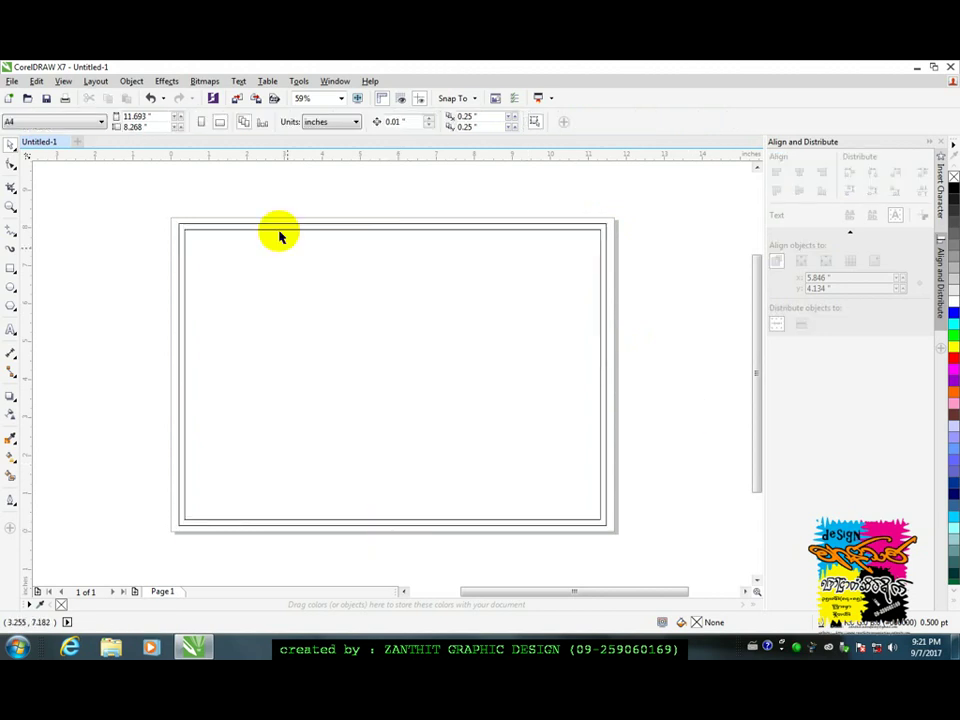
Set the outer rectangle's outline width to 8.0 pt.
{"action": "left_click", "coordinate": [282, 224]}
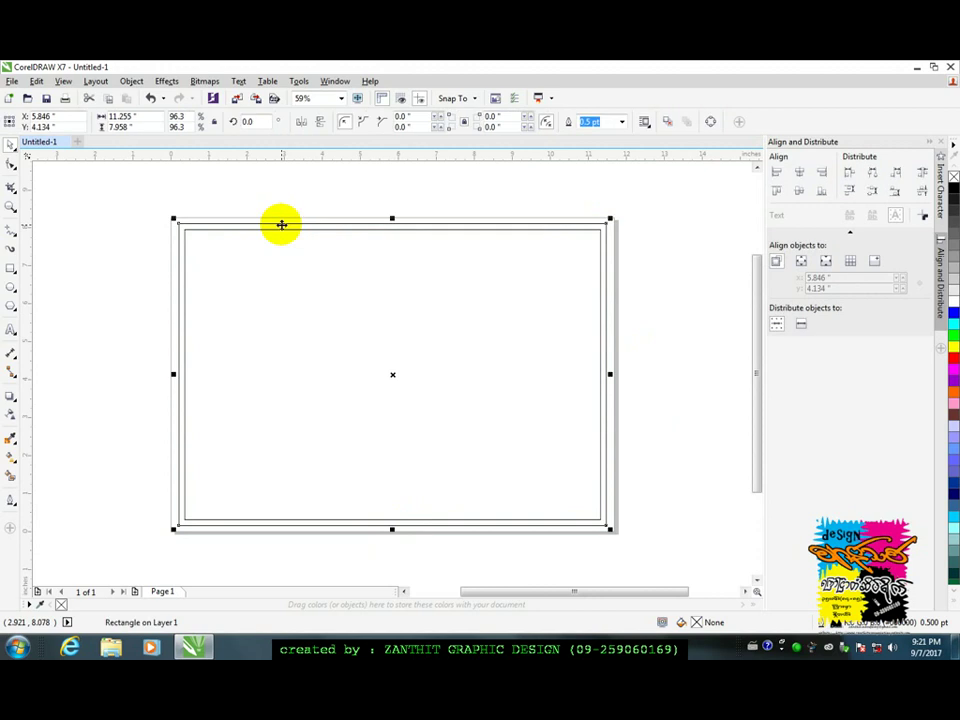
{"action": "left_click", "coordinate": [12, 505]}
{"action": "left_click", "coordinate": [43, 432]}
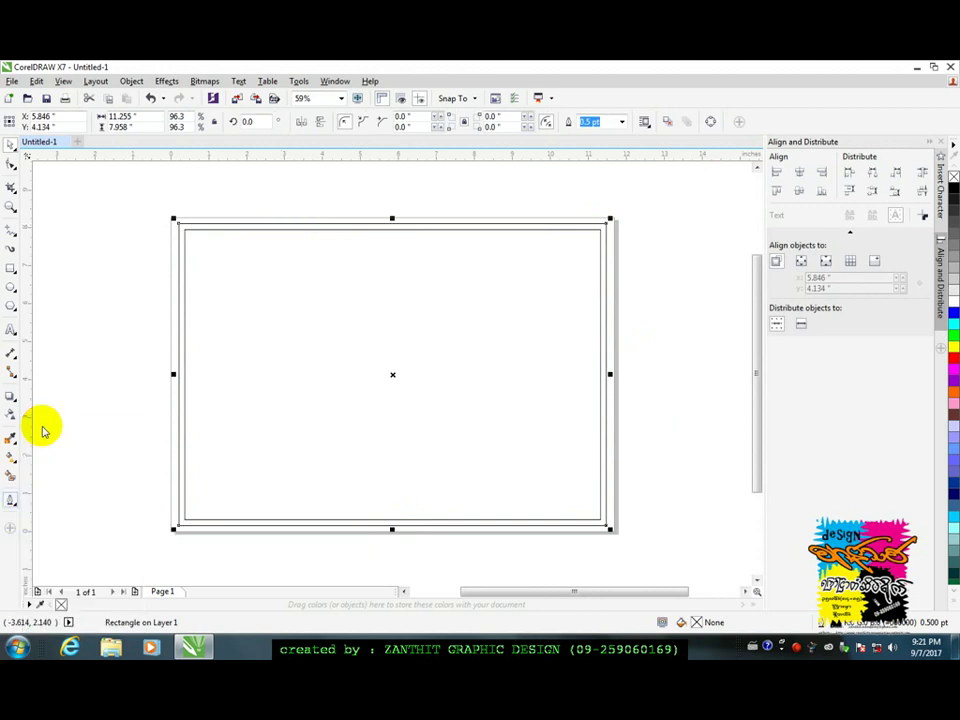
{"action": "left_click", "coordinate": [394, 266]}
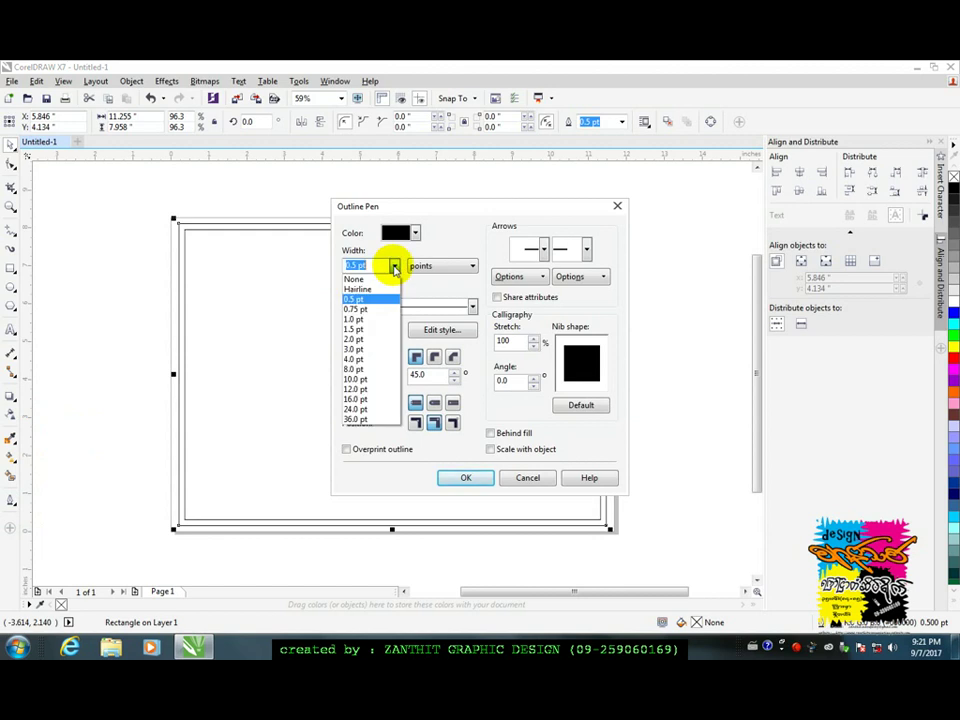
{"action": "left_click", "coordinate": [374, 371]}
{"action": "left_click", "coordinate": [455, 477]}
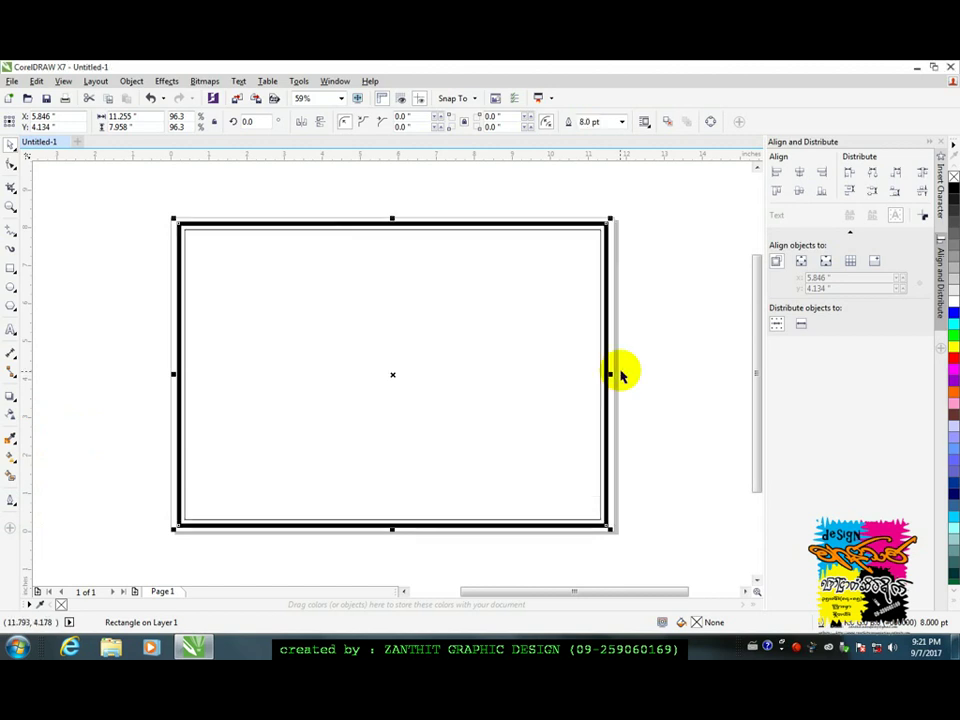
{"action": "left_click", "coordinate": [644, 374]}
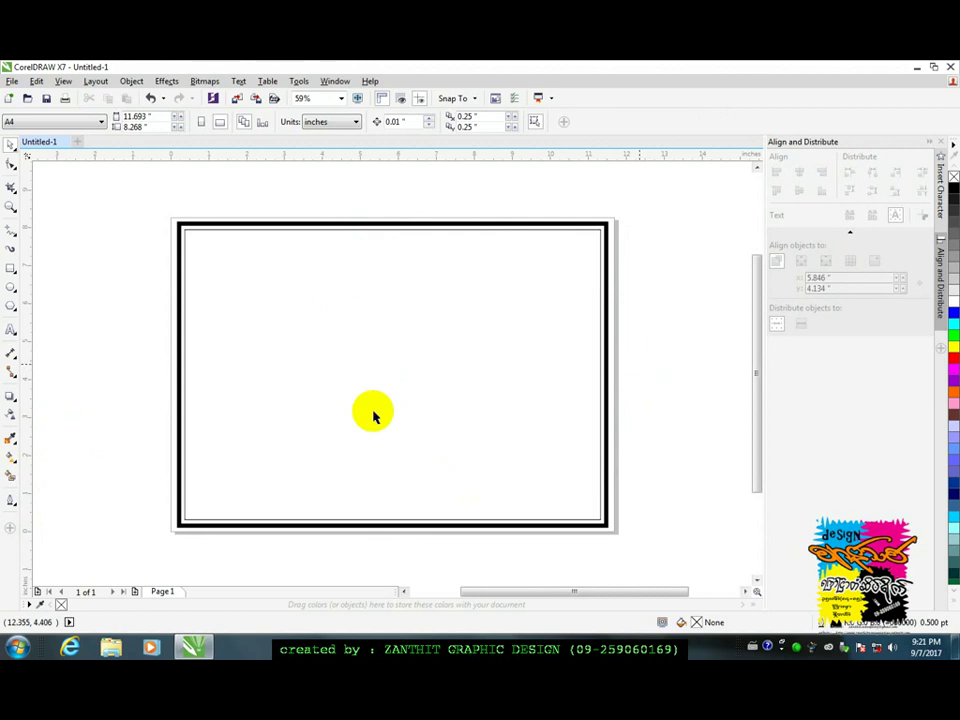
Check the Outline tool entries in the toolbox customization list and browse the fonts available for text.
{"action": "left_click", "coordinate": [11, 529]}
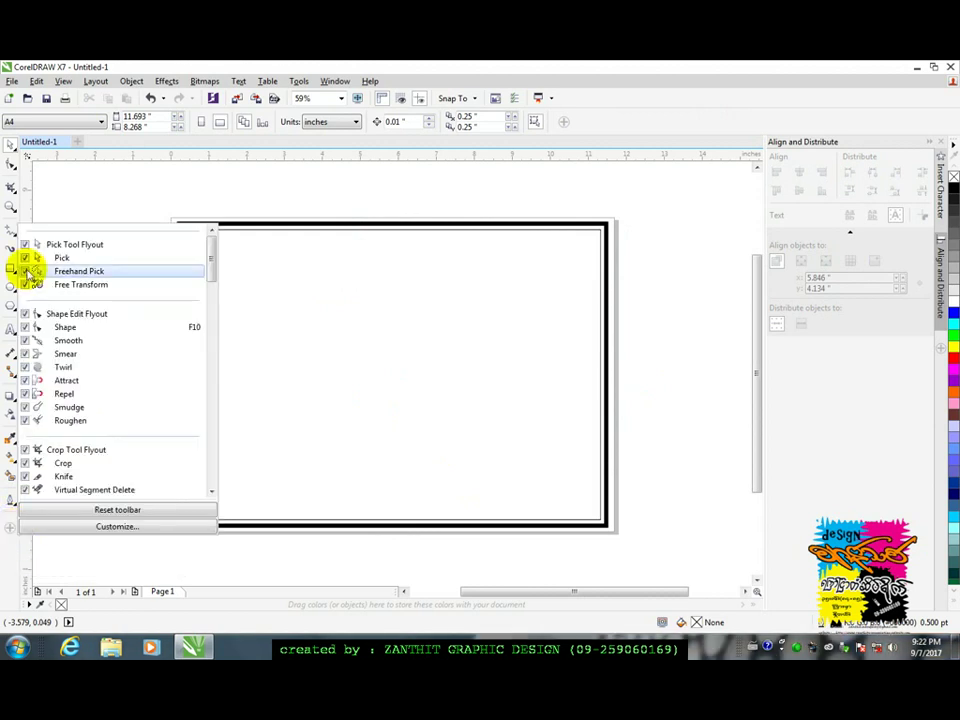
{"action": "left_click_drag", "start_coordinate": [214, 257], "coordinate": [218, 472]}
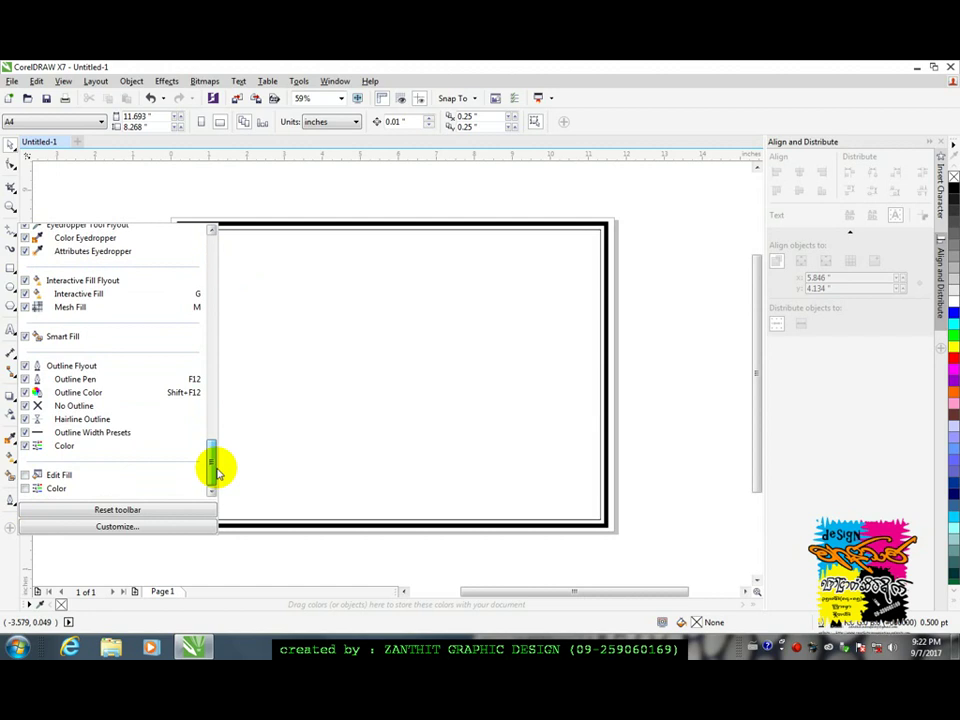
{"action": "left_click", "coordinate": [26, 366]}
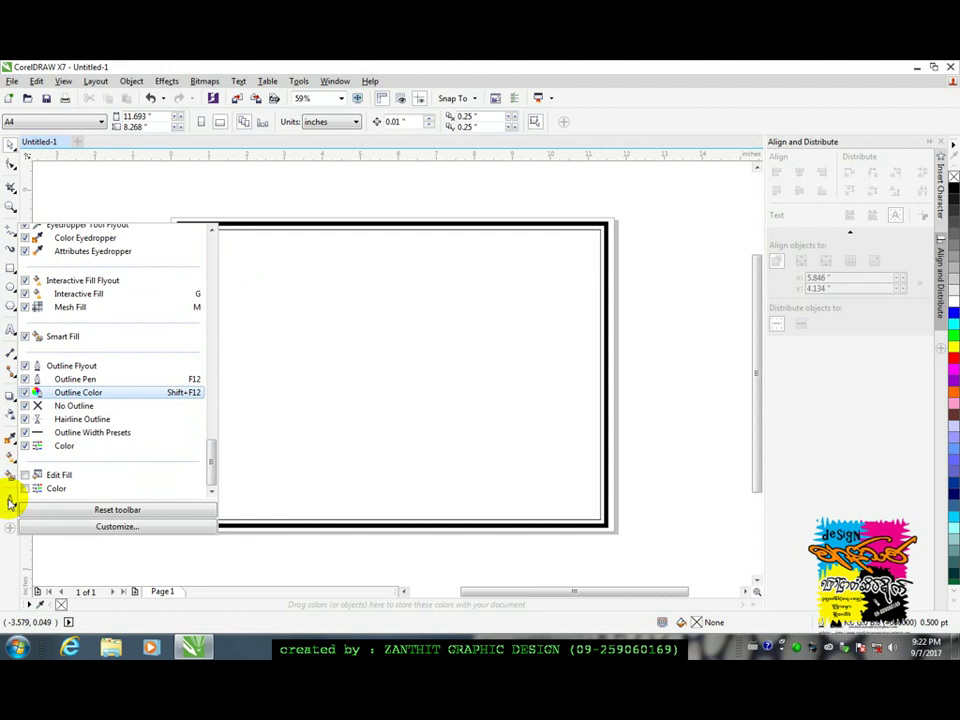
{"action": "left_click", "coordinate": [237, 205]}
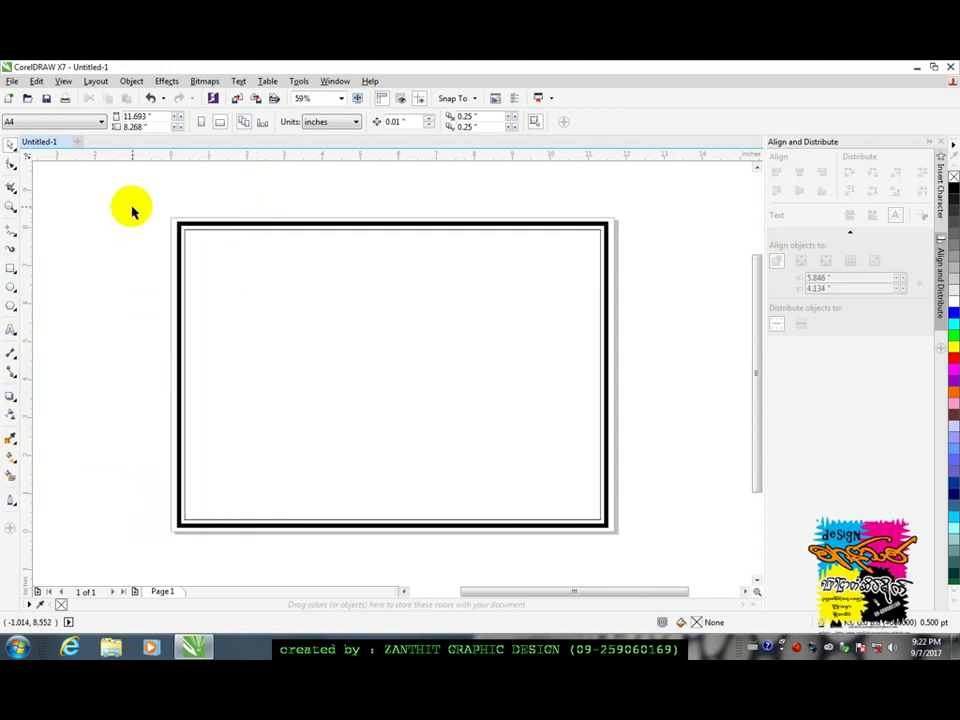
{"action": "left_click", "coordinate": [11, 330]}
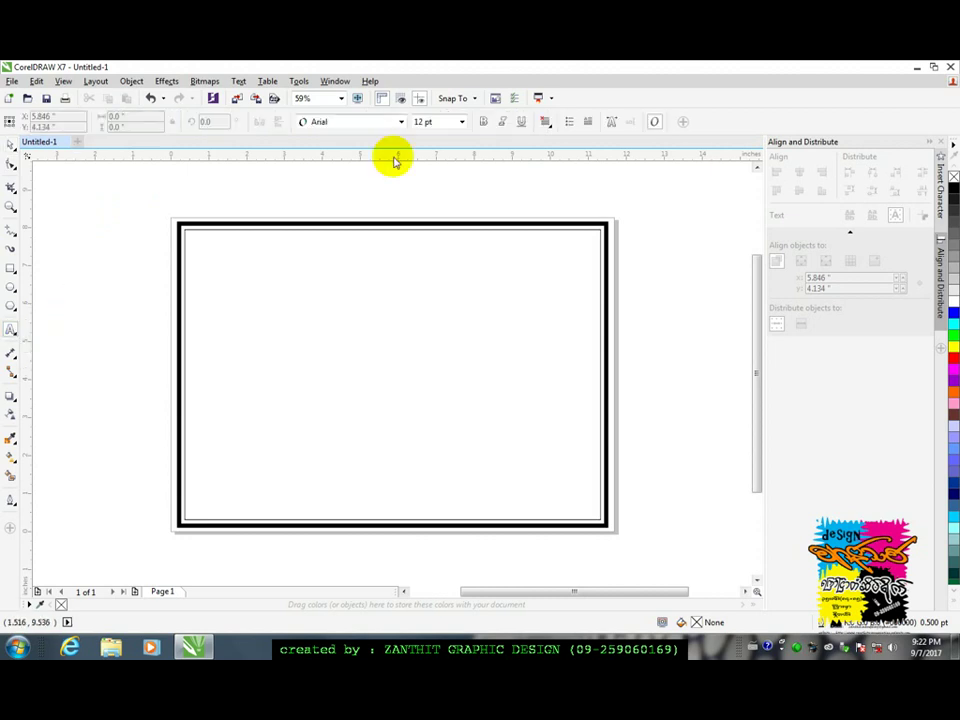
{"action": "left_click", "coordinate": [402, 122]}
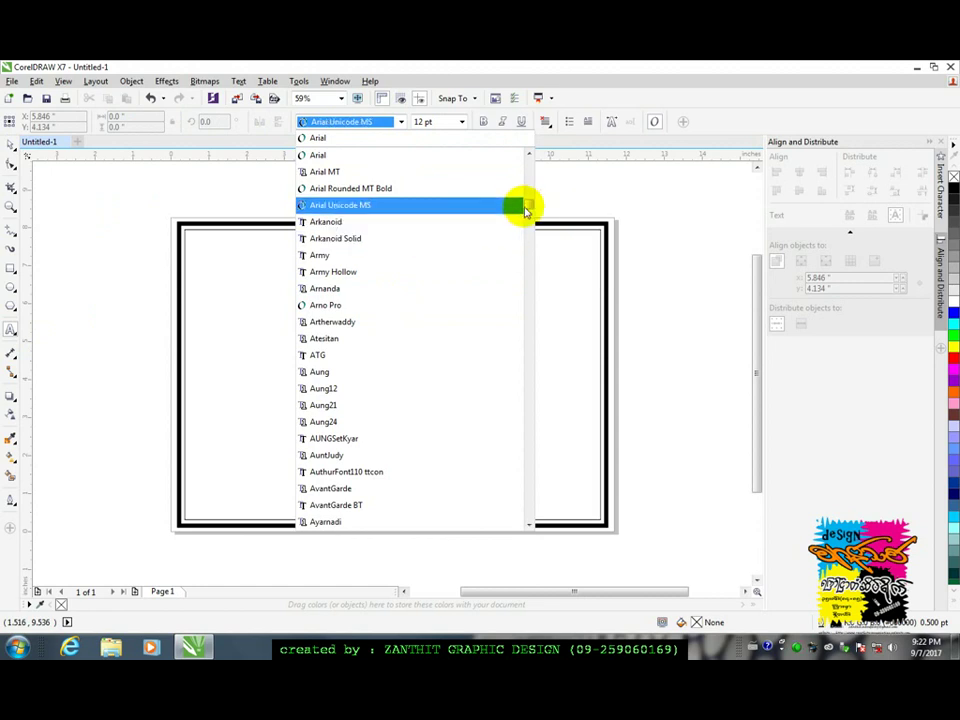
{"action": "left_click_drag", "start_coordinate": [526, 204], "coordinate": [516, 165]}
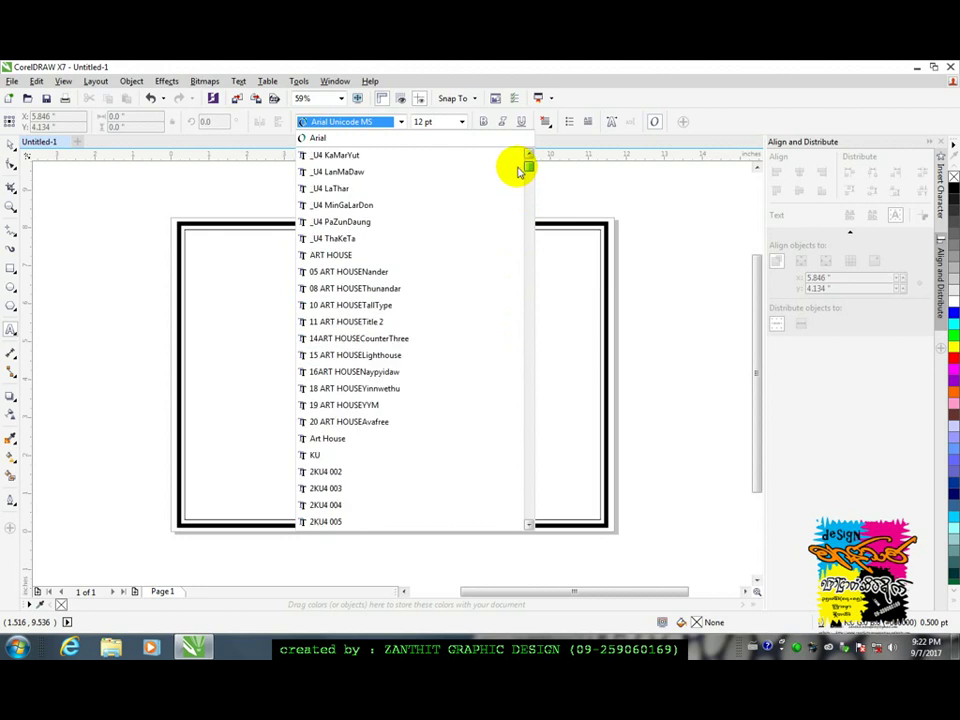
{"action": "left_click", "coordinate": [567, 188]}
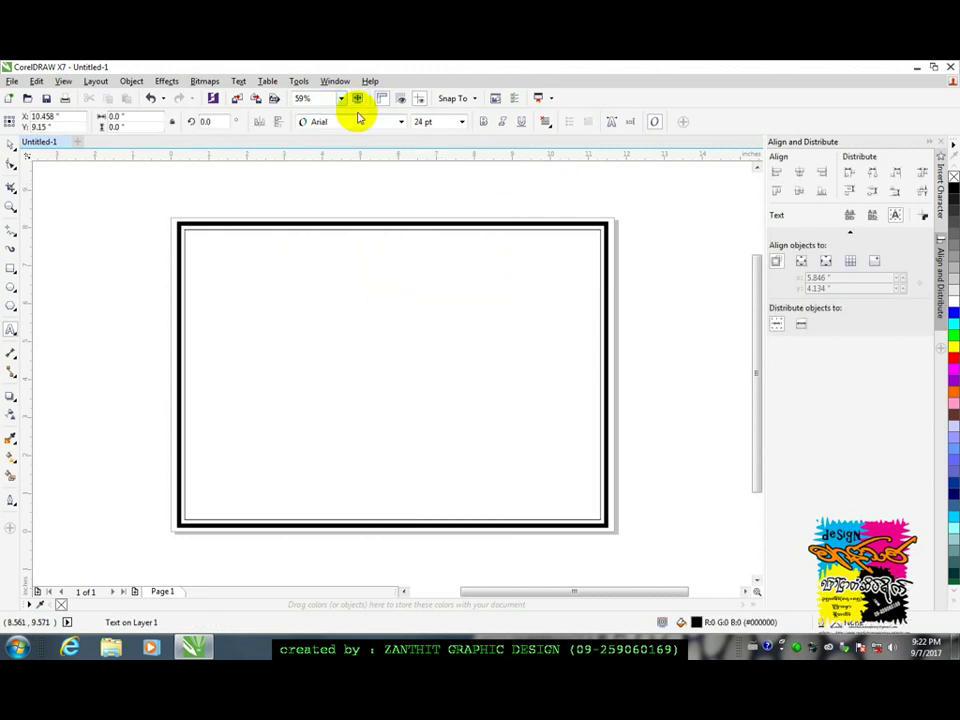
{"action": "left_click", "coordinate": [12, 148]}
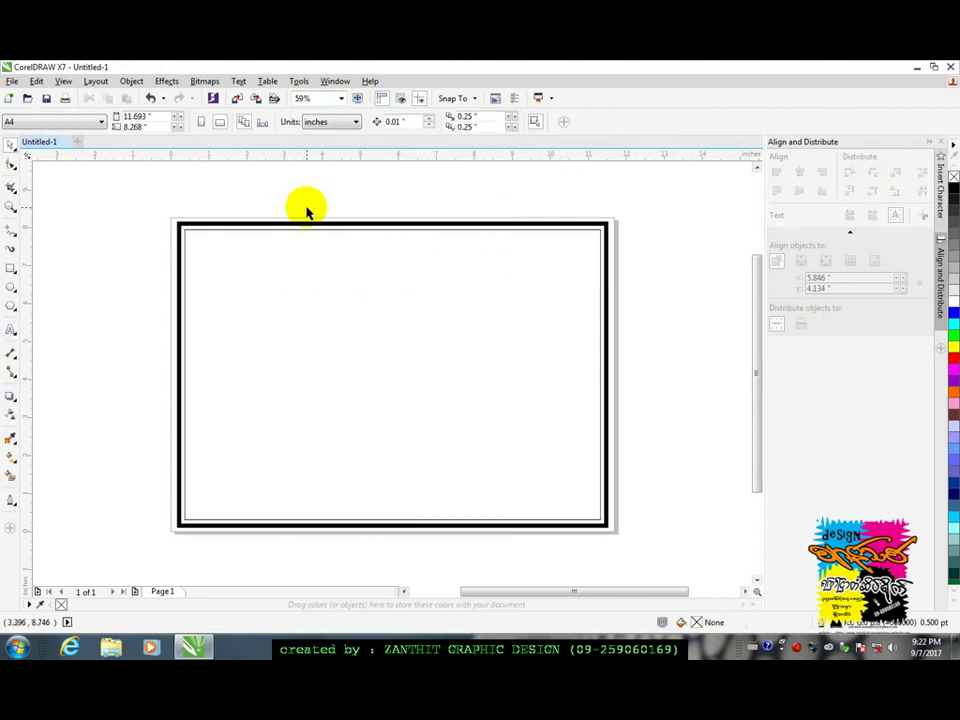
Enable QuickCorrect's correction of two initial capitals, capitalized day names and typographic quotes in the text options.
{"action": "left_click", "coordinate": [240, 84]}
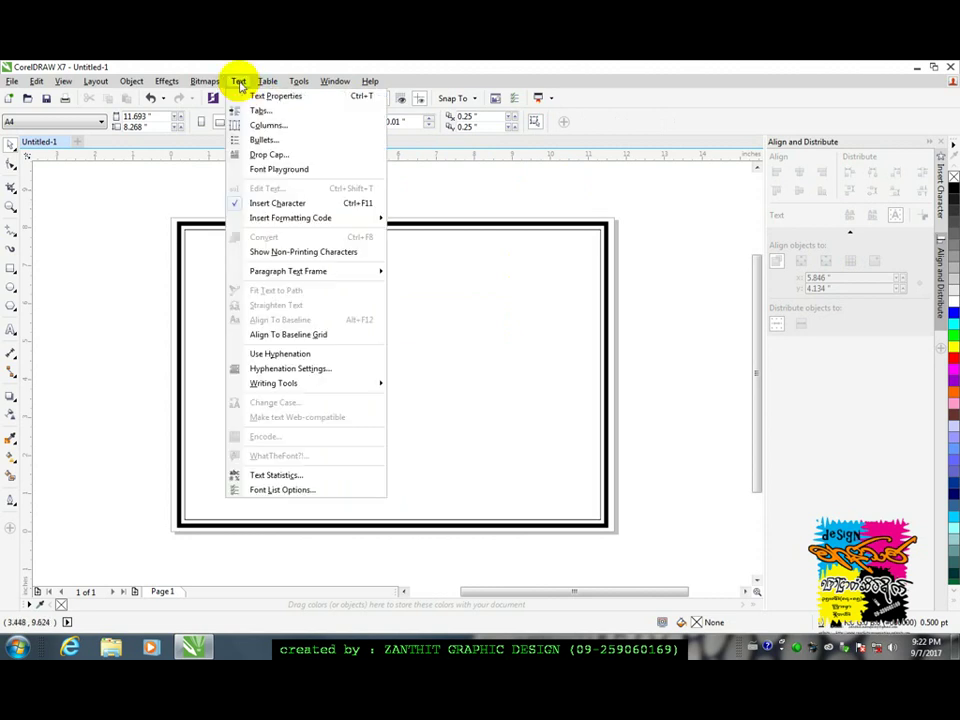
{"action": "mouse_move", "coordinate": [320, 388]}
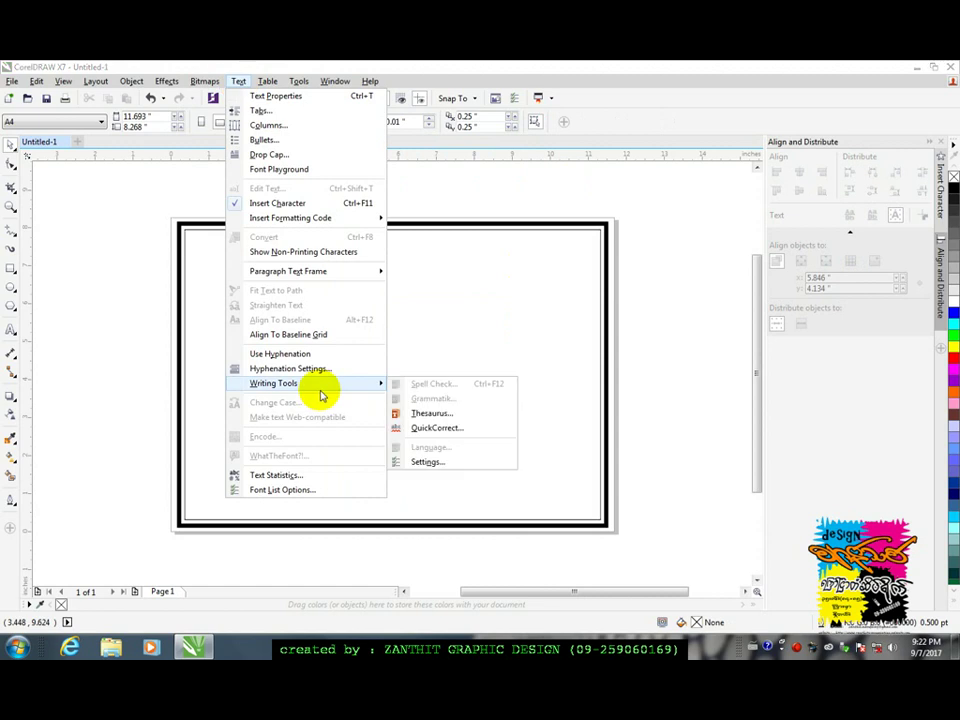
{"action": "left_click", "coordinate": [432, 430]}
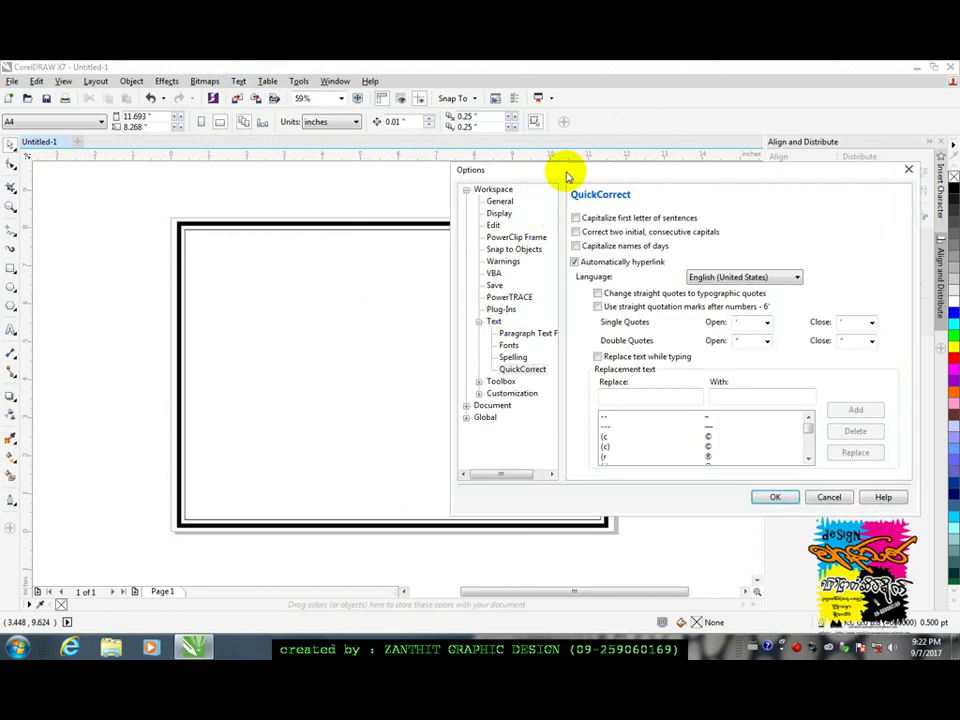
{"action": "left_click_drag", "start_coordinate": [568, 174], "coordinate": [532, 177]}
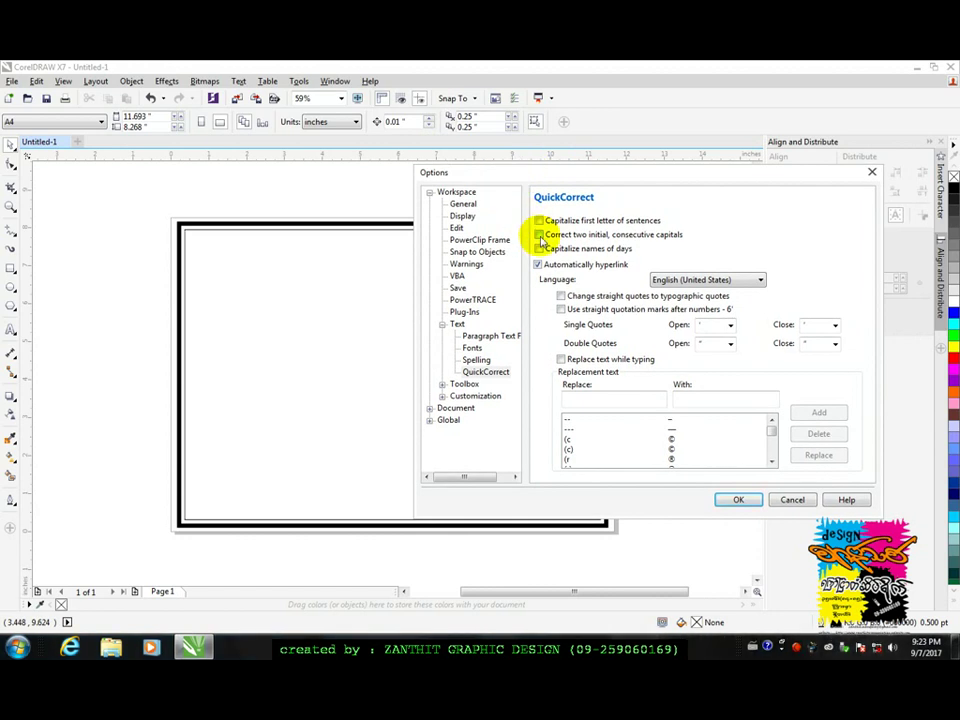
{"action": "left_click", "coordinate": [539, 235]}
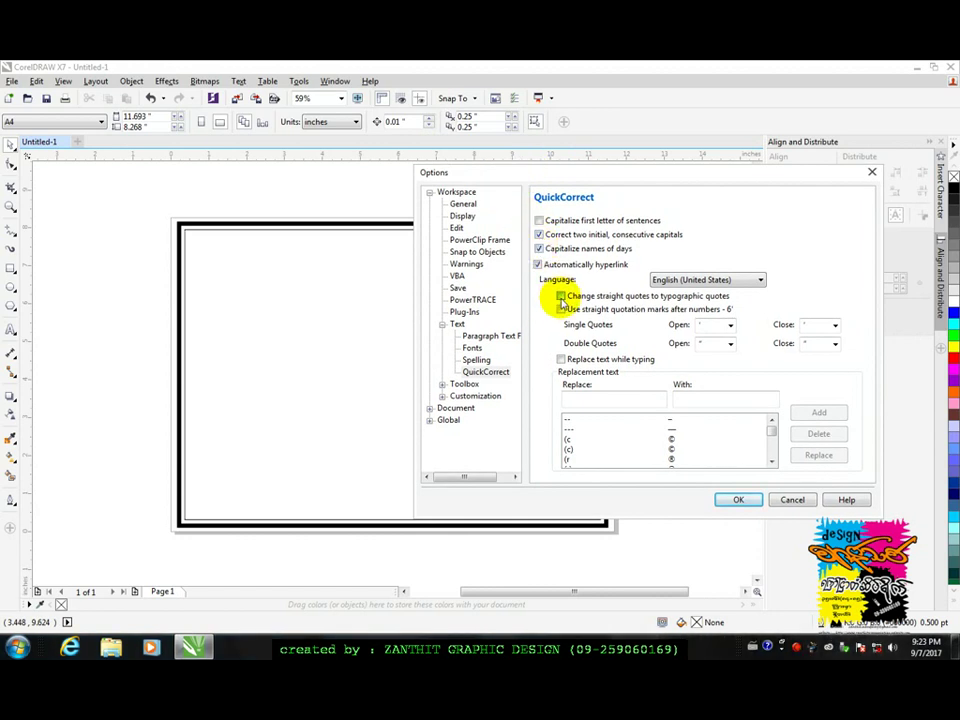
{"action": "left_click", "coordinate": [561, 296]}
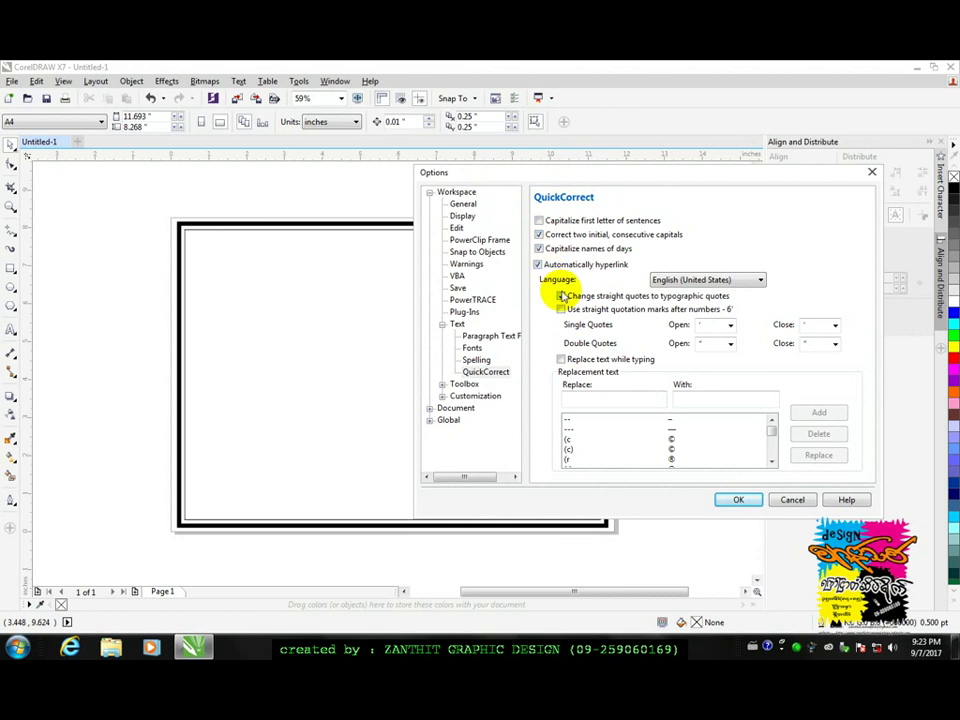
Turn off QuickCorrect's initial capitals, day names, automatic hyperlink and typographic quotes options, then view the Fonts settings and apply the options.
{"action": "left_click", "coordinate": [539, 234]}
{"action": "left_click", "coordinate": [539, 248]}
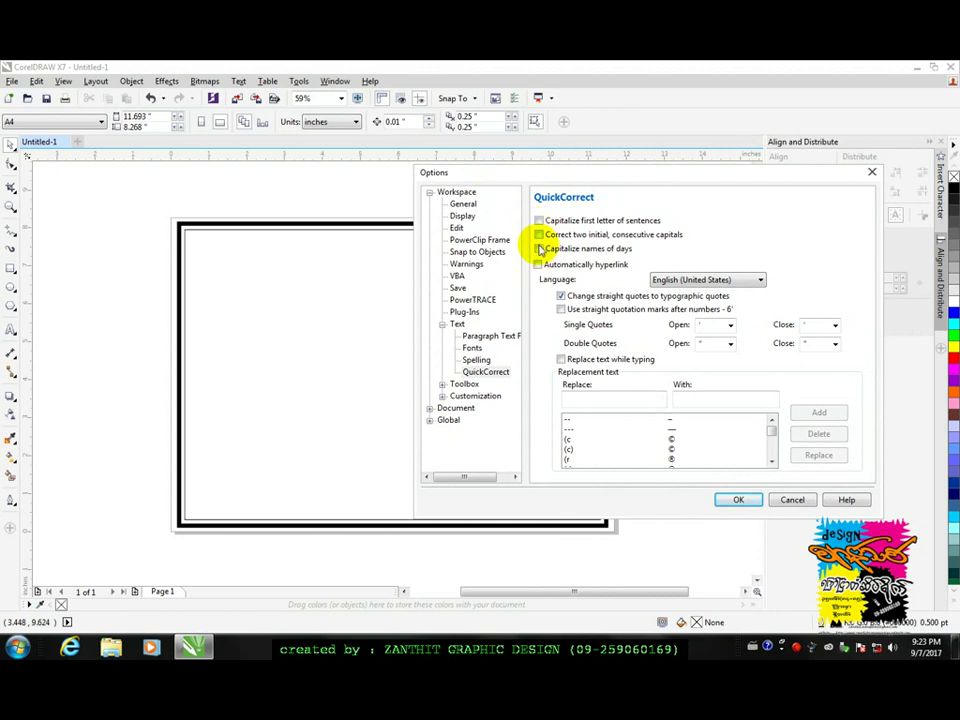
{"action": "left_click", "coordinate": [539, 262]}
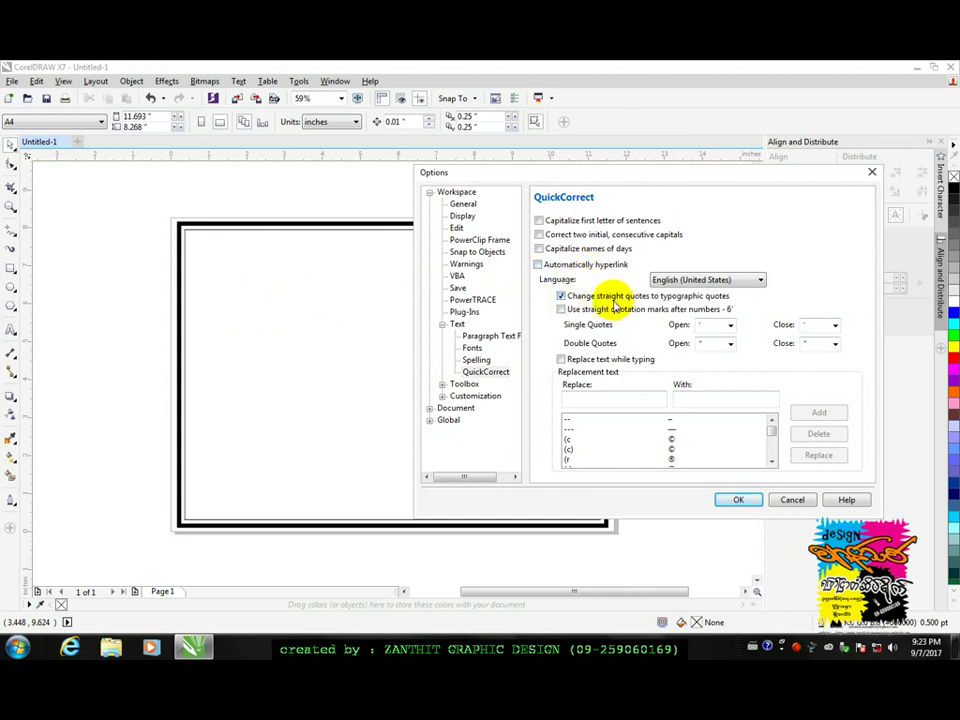
{"action": "left_click", "coordinate": [562, 297]}
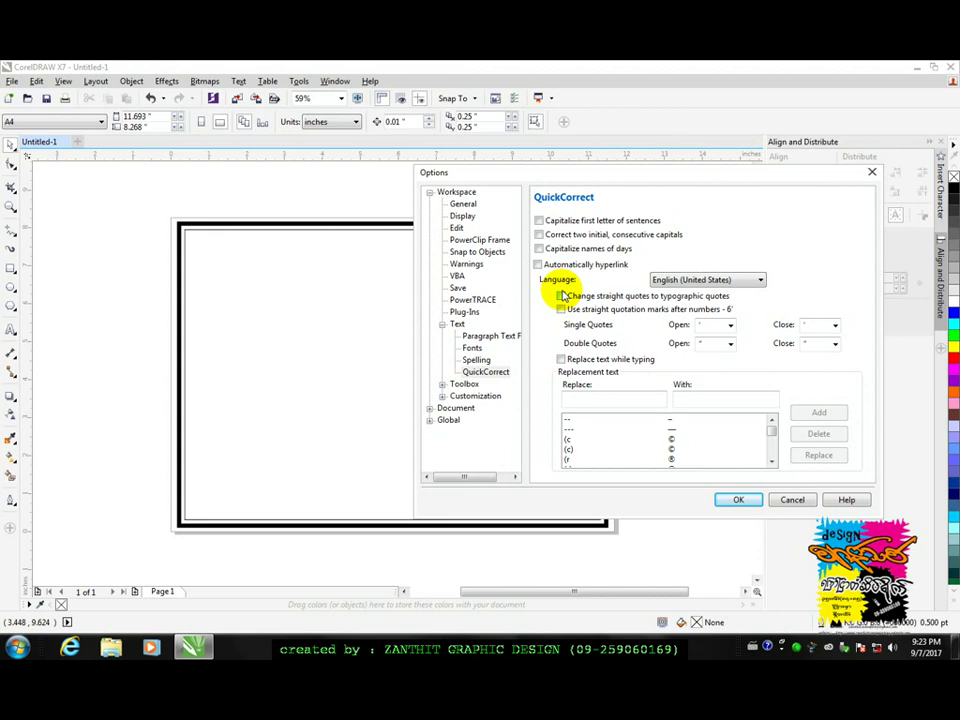
{"action": "left_click", "coordinate": [475, 350]}
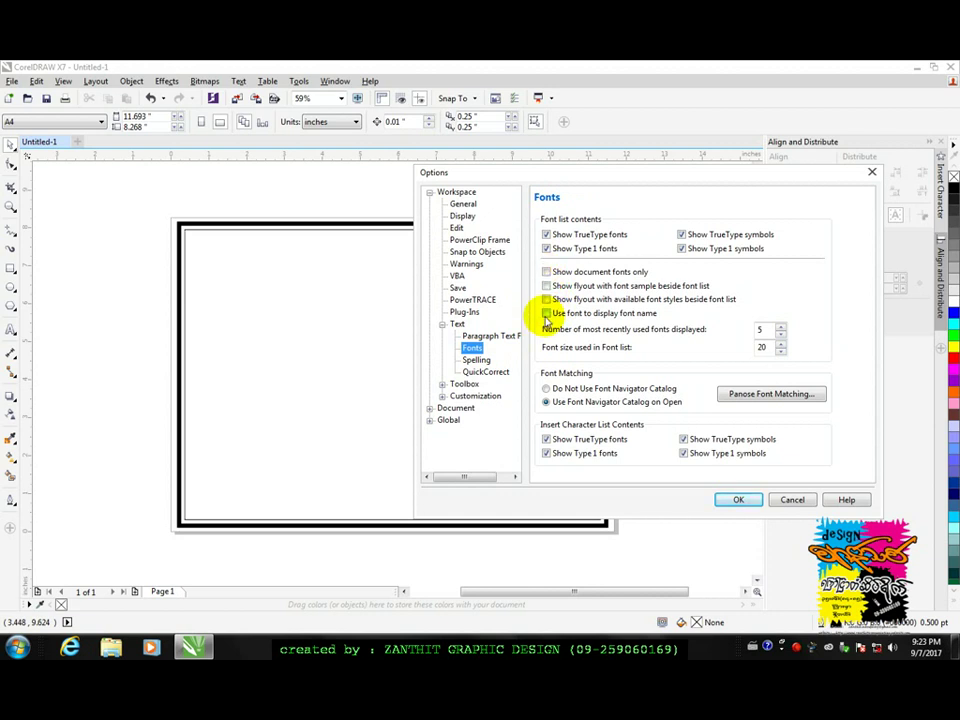
{"action": "left_click", "coordinate": [746, 502]}
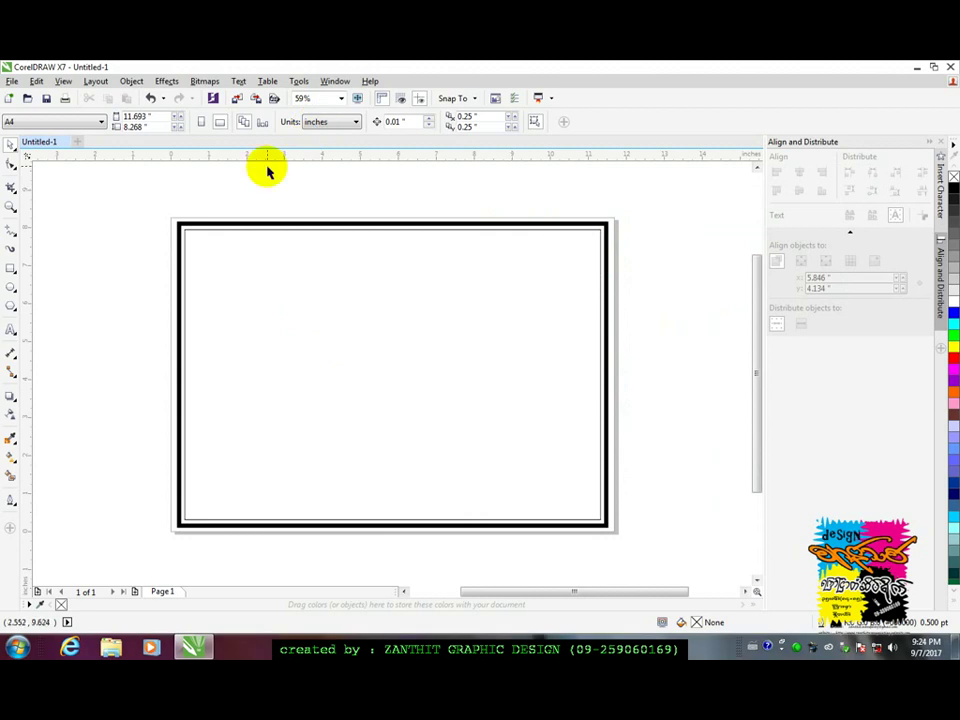
Place an Arial "&" glyph from the Insert Character glyph list in the empty area beside the page.
{"action": "left_click", "coordinate": [239, 82]}
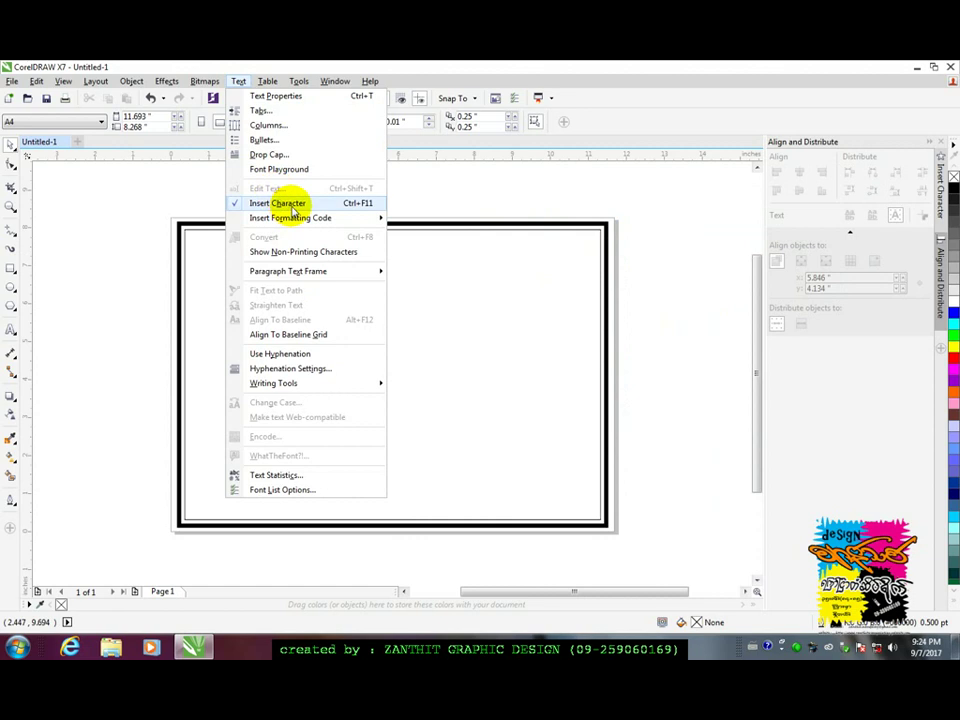
{"action": "left_click", "coordinate": [941, 206]}
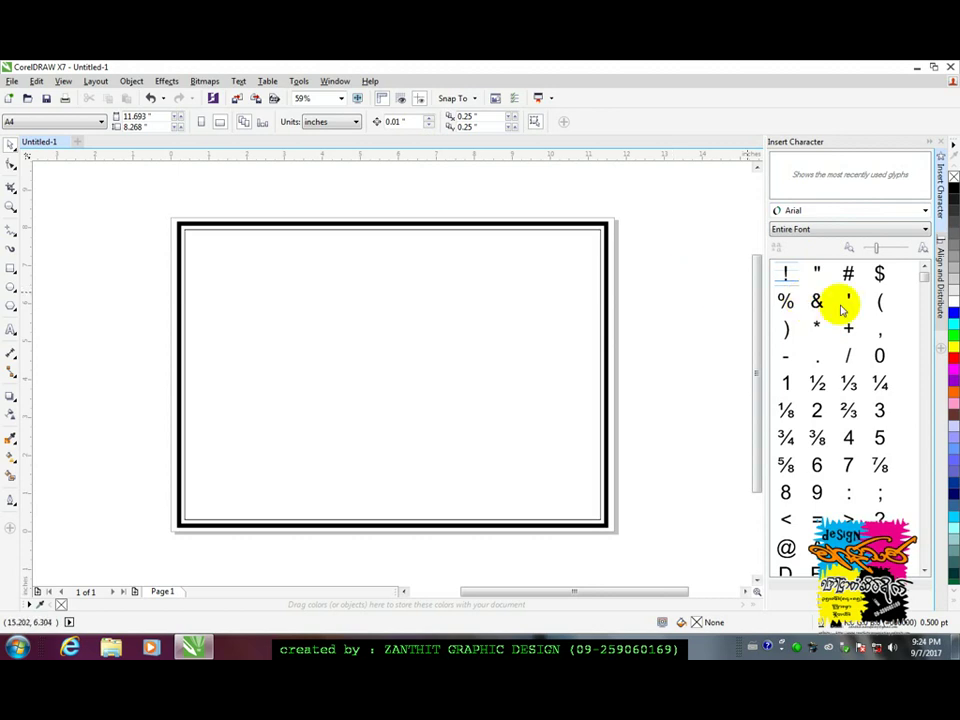
{"action": "left_click_drag", "start_coordinate": [820, 306], "coordinate": [694, 295]}
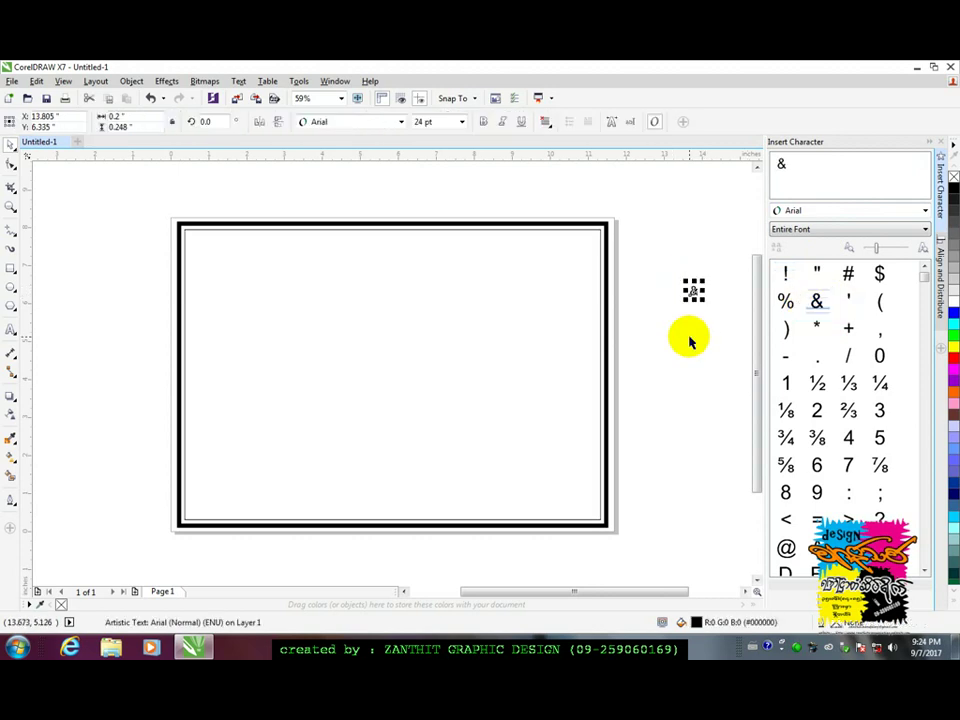
Insert the Arial glyphs 1, ½ and ⅓ as a new artistic text in the empty area beside the page.
{"action": "left_click", "coordinate": [688, 341]}
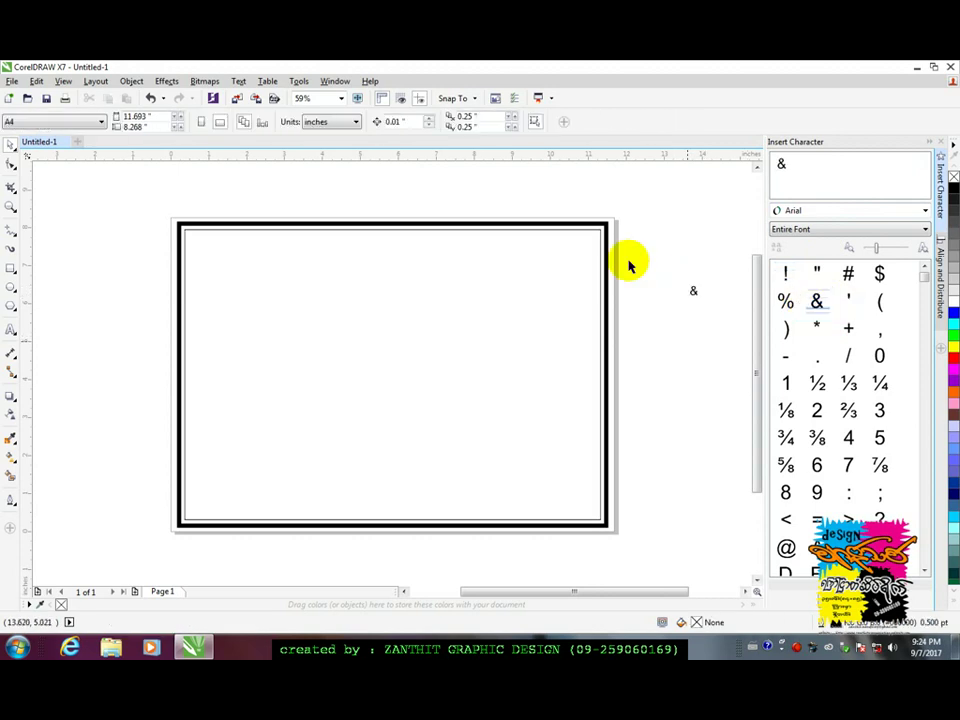
{"action": "left_click", "coordinate": [10, 330]}
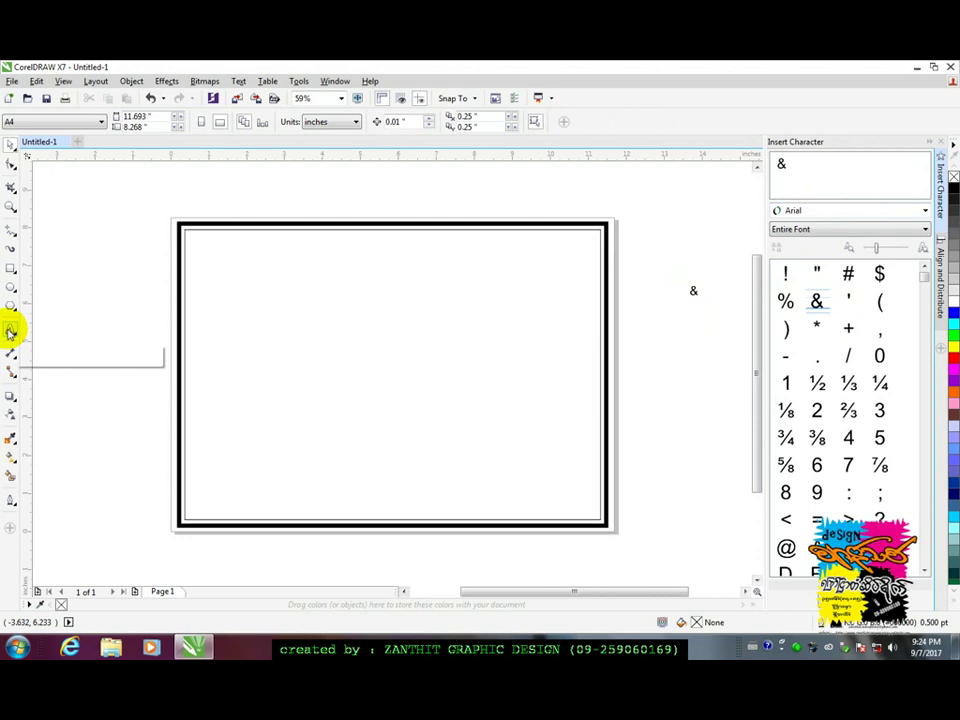
{"action": "left_click", "coordinate": [643, 382]}
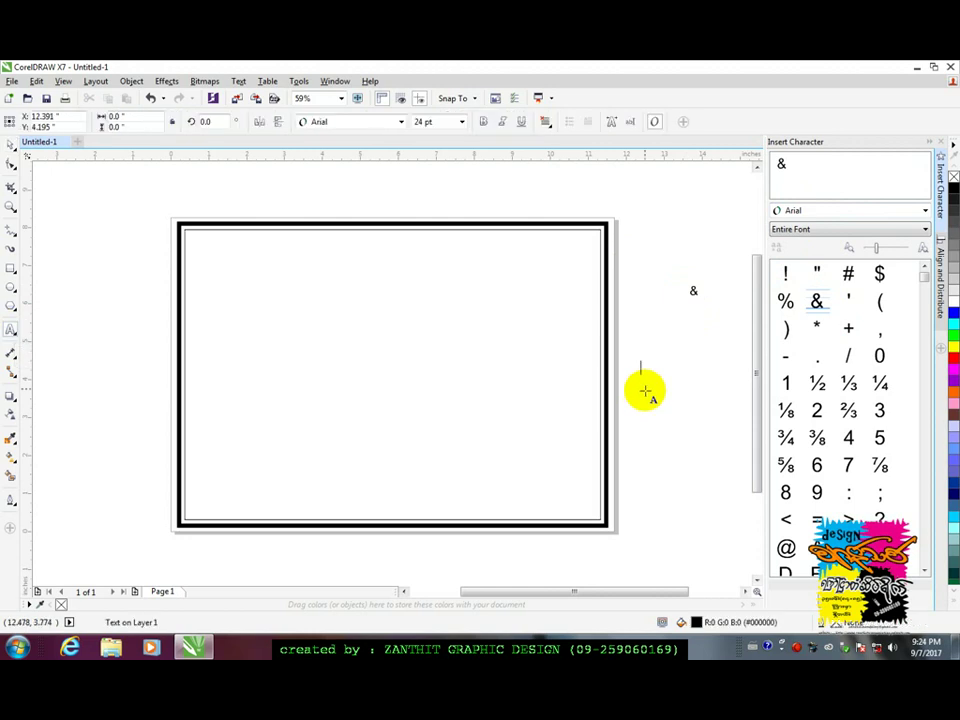
{"action": "double_click", "coordinate": [787, 382]}
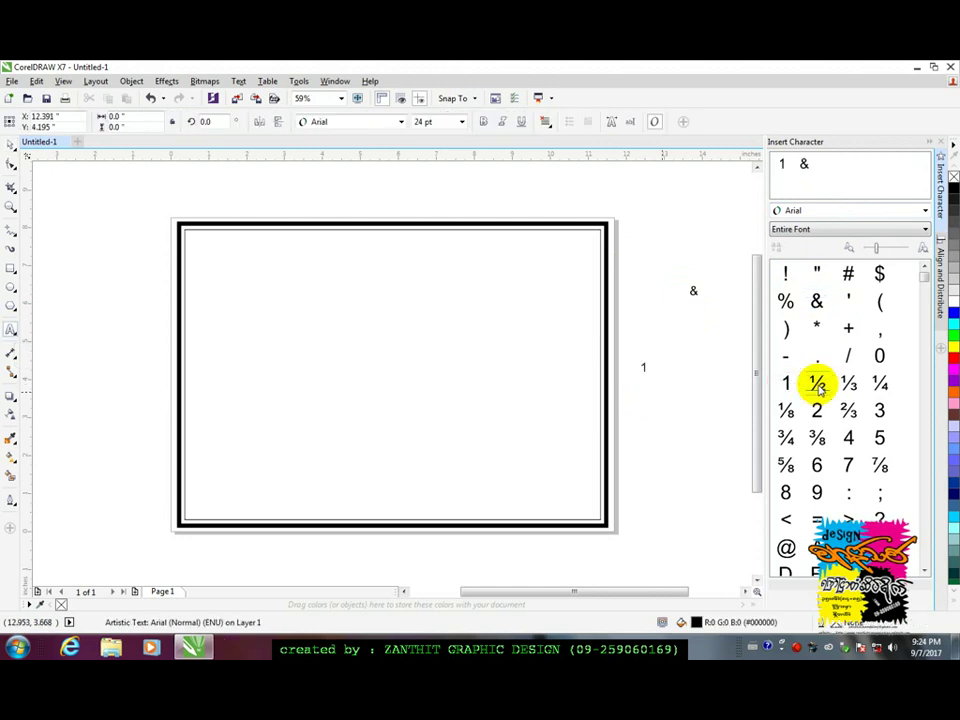
{"action": "left_click_drag", "start_coordinate": [818, 385], "coordinate": [649, 369]}
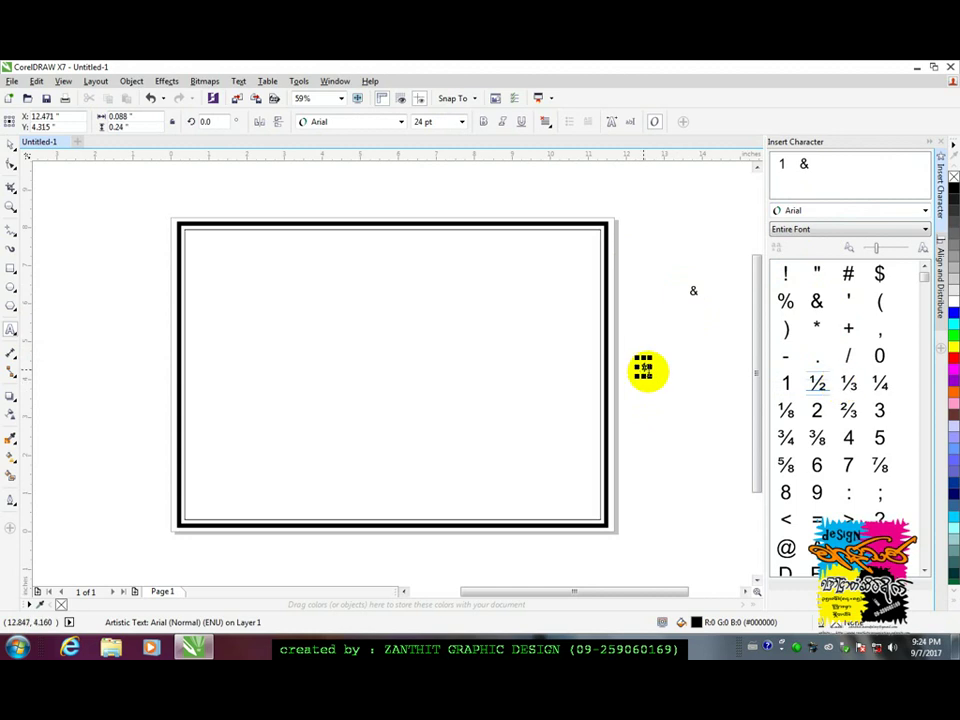
{"action": "double_click", "coordinate": [818, 386]}
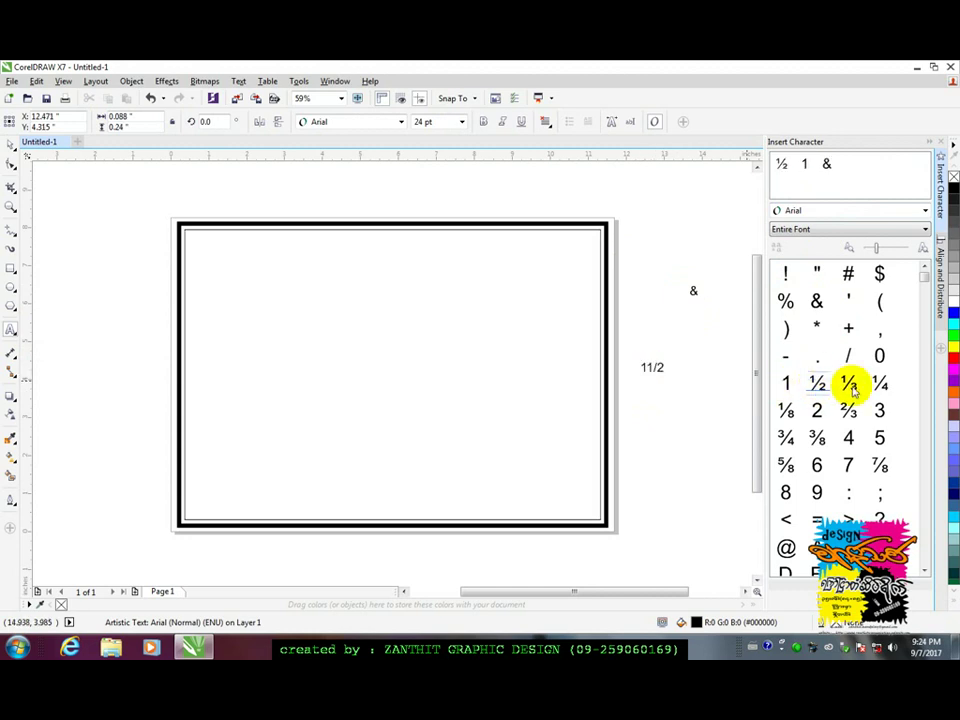
{"action": "double_click", "coordinate": [849, 388]}
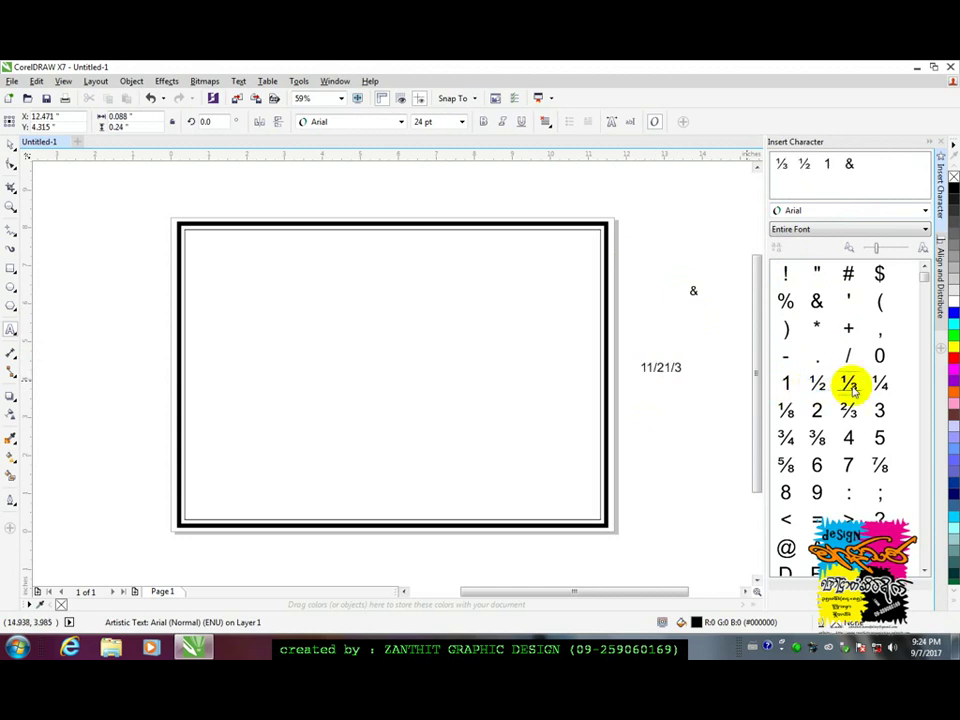
Delete the number and fraction text and the "&" glyph from the area beside the page.
{"action": "left_click", "coordinate": [10, 146]}
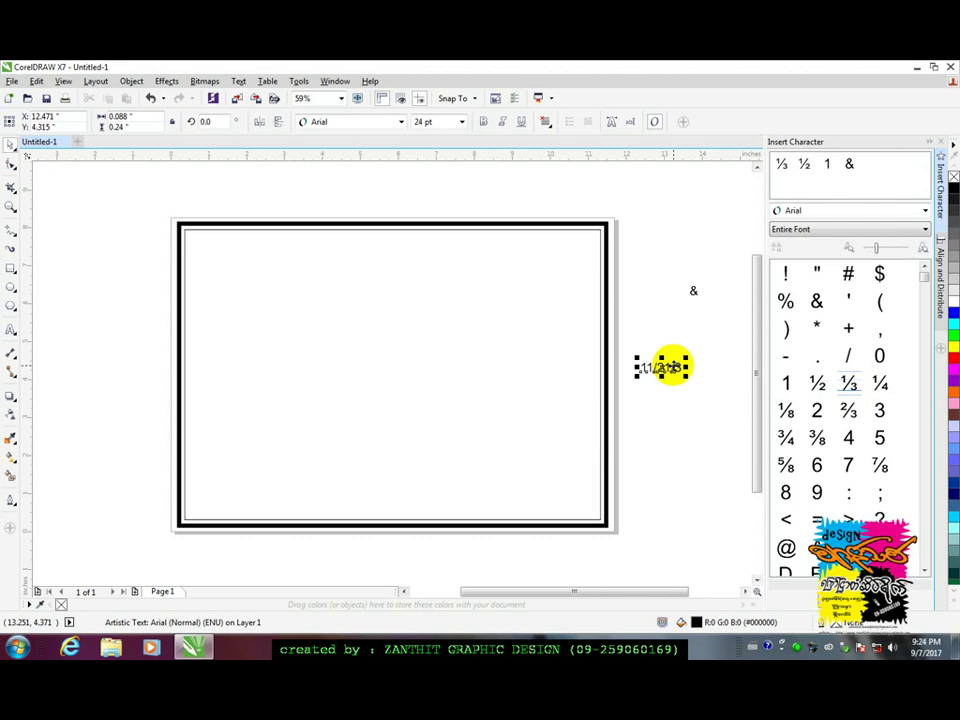
{"action": "key", "text": "Delete"}
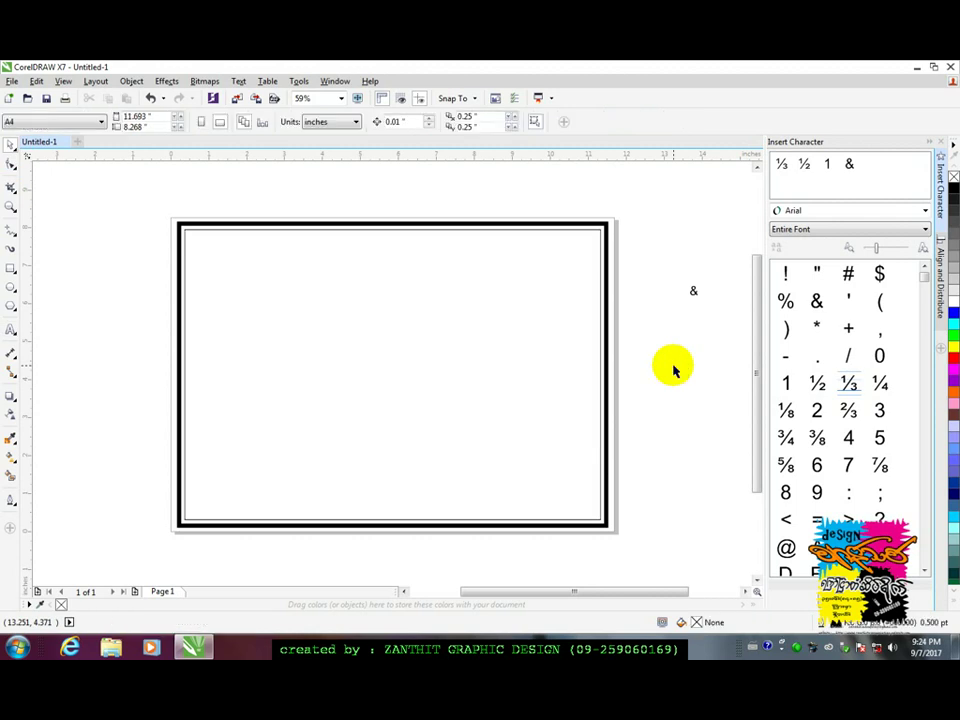
{"action": "left_click_drag", "start_coordinate": [670, 272], "coordinate": [701, 296]}
{"action": "key", "text": "Delete"}
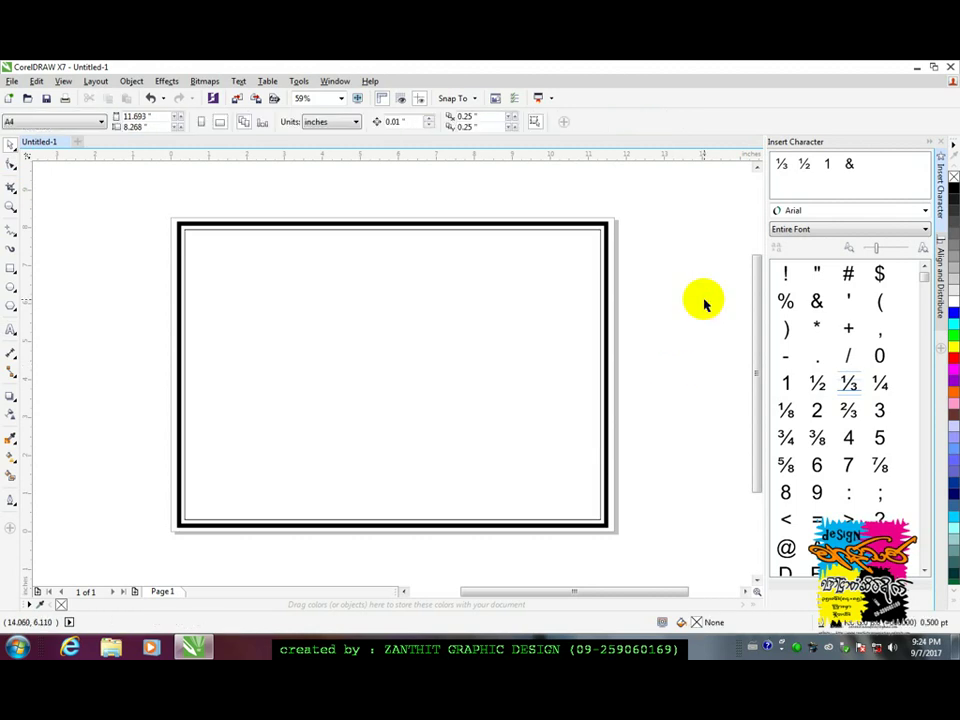
Switch the Insert Character font to Metrix-Windings and find its corner ornament glyphs.
{"action": "left_click", "coordinate": [821, 212]}
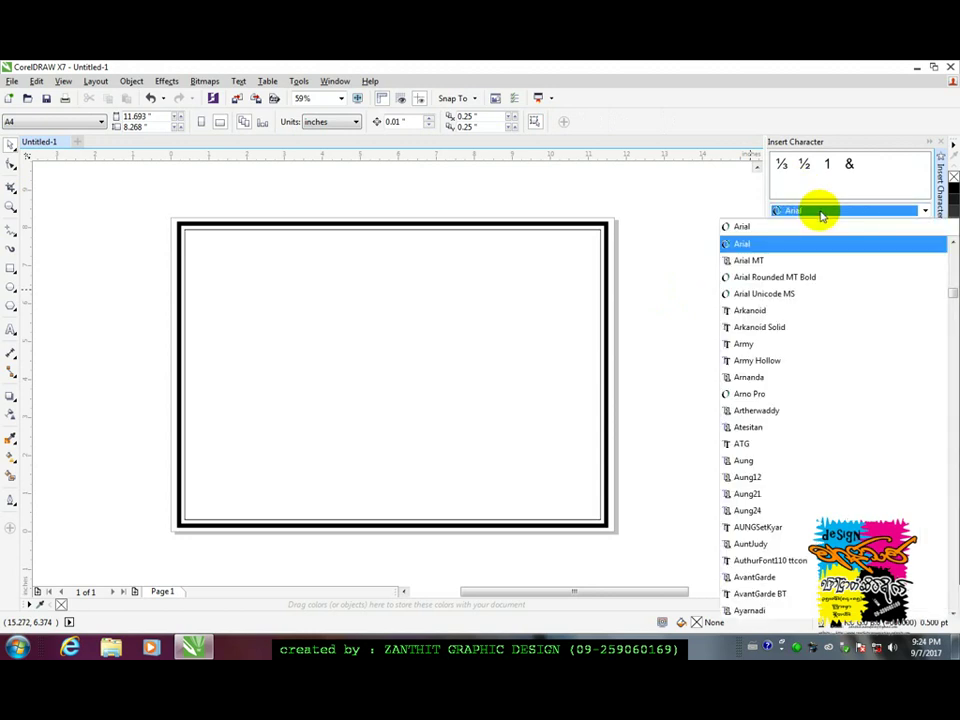
{"action": "type", "text": "M"}
{"action": "type", "text": "etrix-Wingdings"}
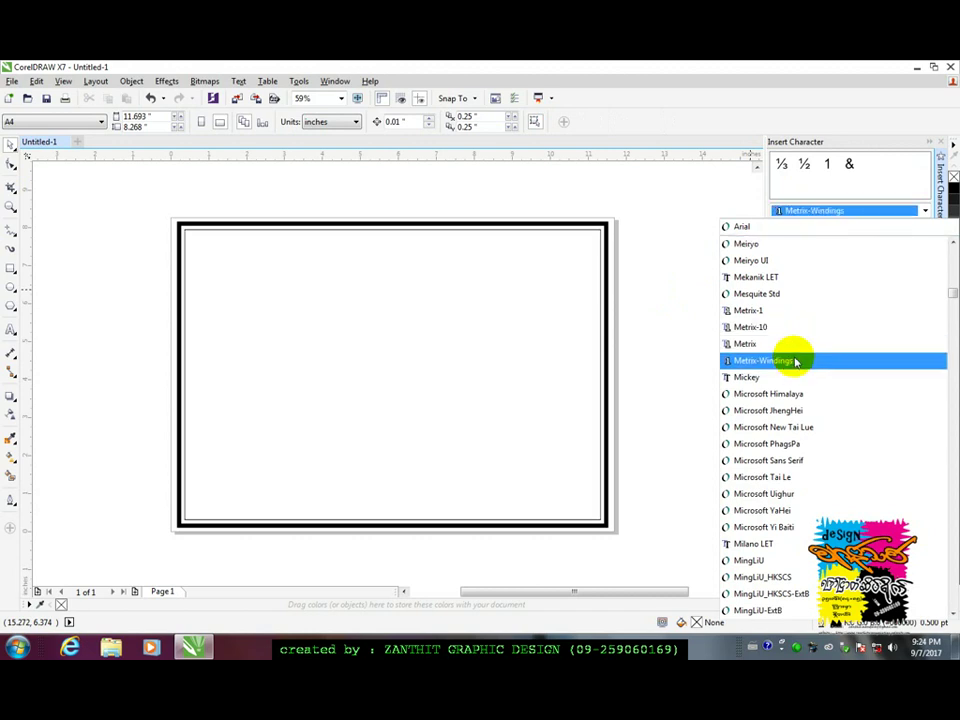
{"action": "left_click", "coordinate": [790, 360]}
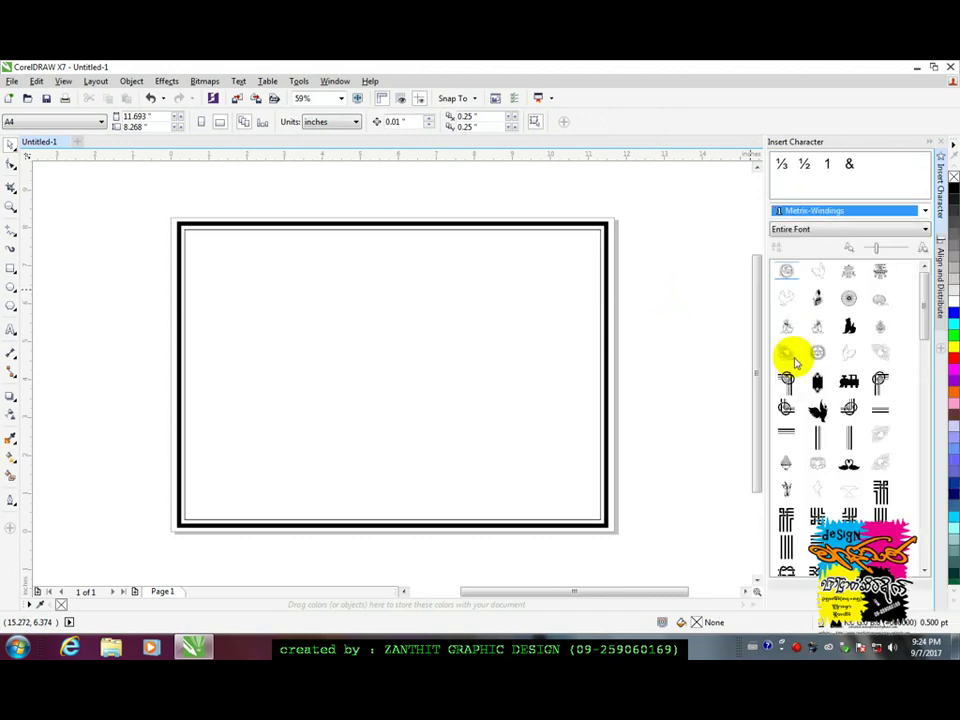
{"action": "left_click_drag", "start_coordinate": [923, 328], "coordinate": [930, 412]}
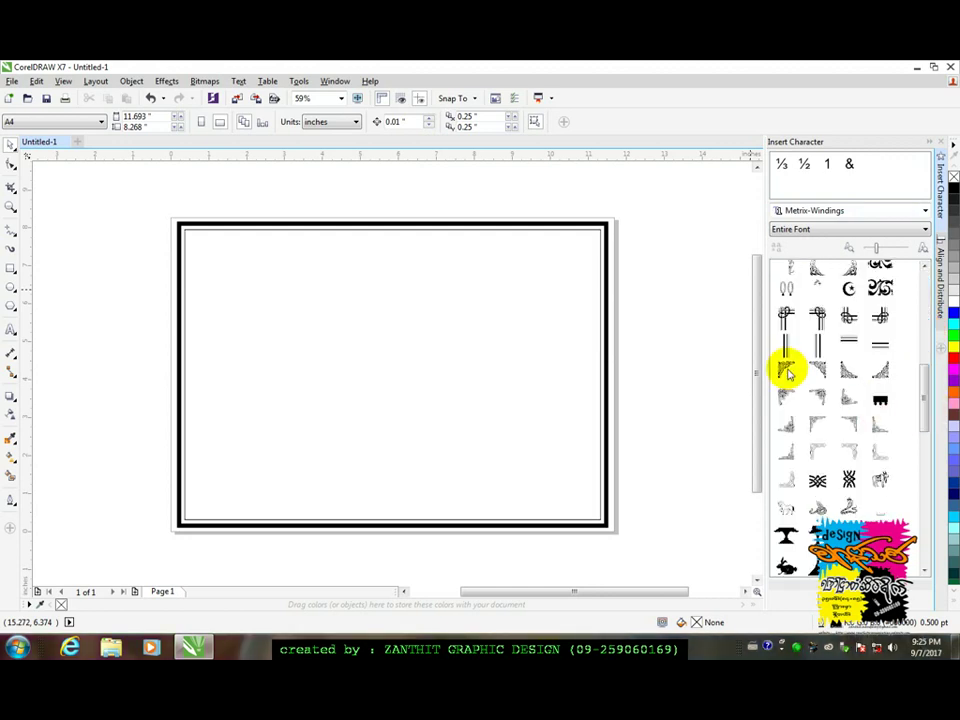
Place the ornate upper-left corner glyph from Metrix-Windings on the page and move it into the border's upper-left inner corner.
{"action": "left_click_drag", "start_coordinate": [786, 370], "coordinate": [405, 379]}
{"action": "left_click", "coordinate": [640, 375]}
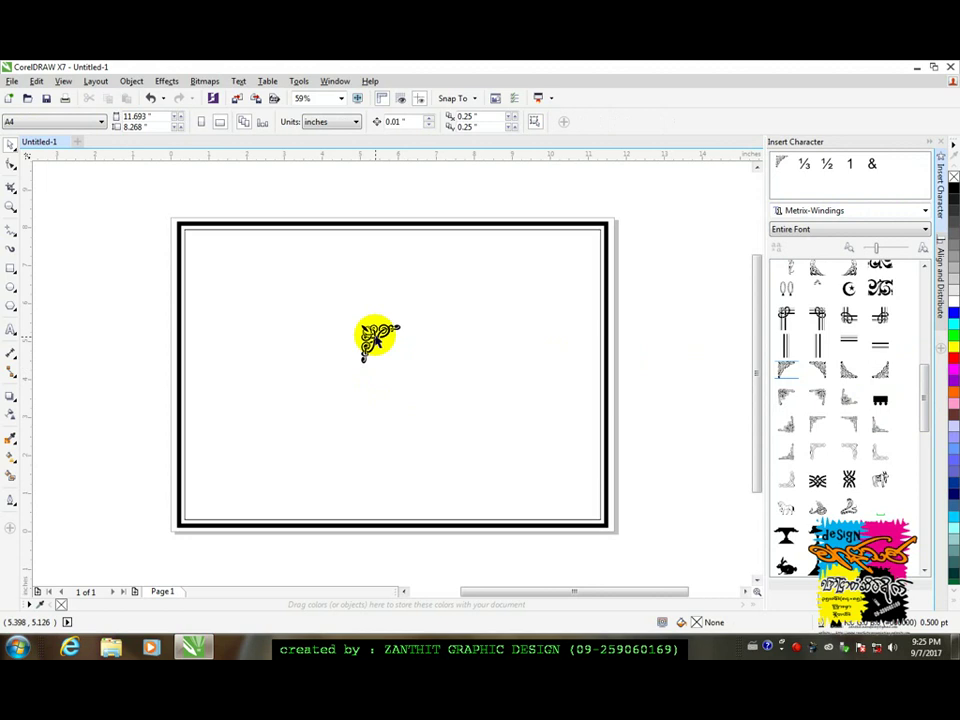
{"action": "left_click", "coordinate": [375, 336]}
{"action": "left_click_drag", "start_coordinate": [307, 315], "coordinate": [203, 246]}
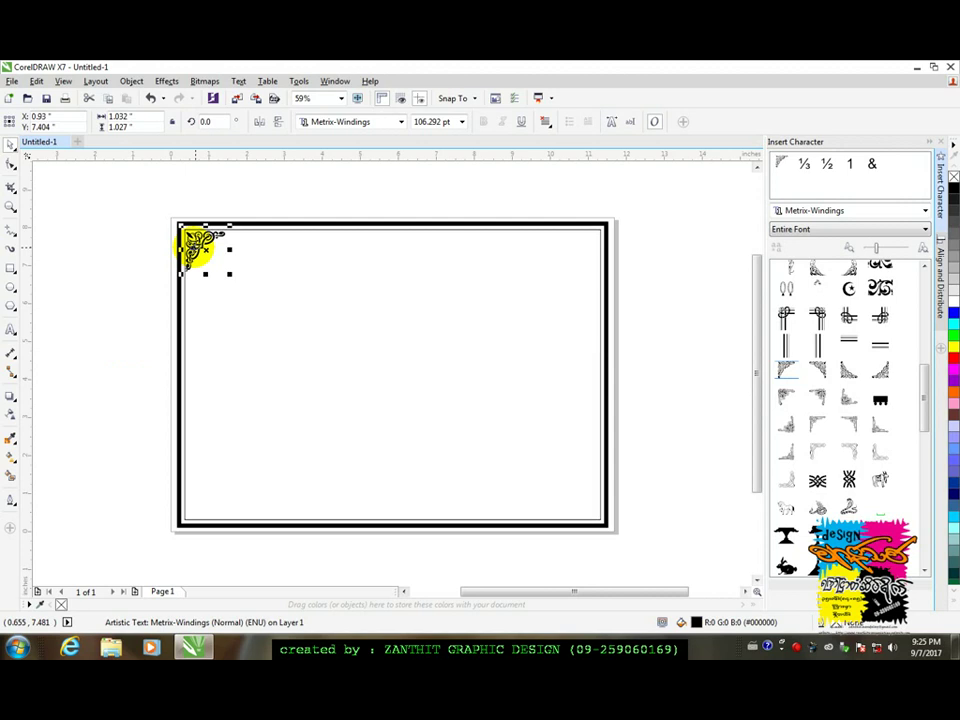
Copy the corner ornament straight down, mirror the copy vertically and fit it into the border's lower-left corner.
{"action": "left_click_drag", "start_coordinate": [206, 257], "coordinate": [200, 462]}
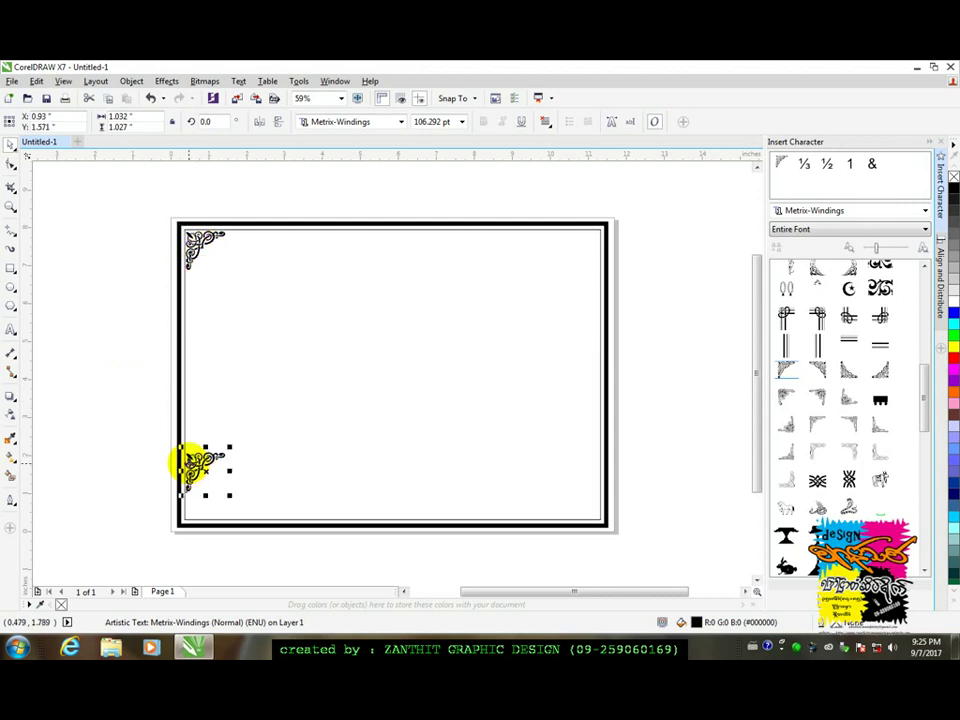
{"action": "left_click", "coordinate": [279, 124]}
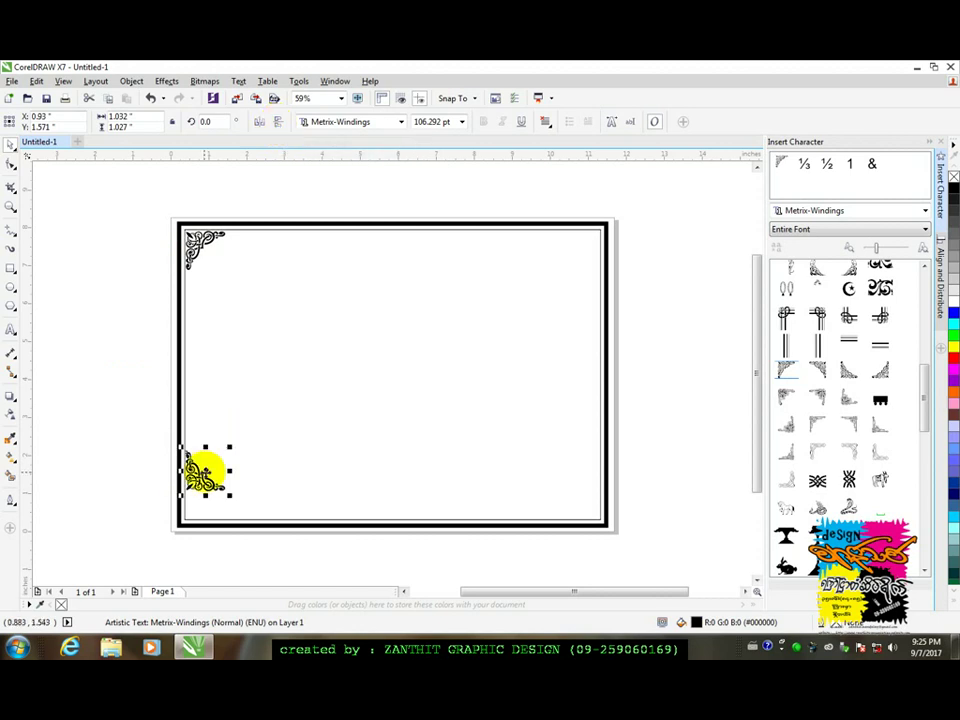
{"action": "left_click_drag", "start_coordinate": [204, 467], "coordinate": [205, 494]}
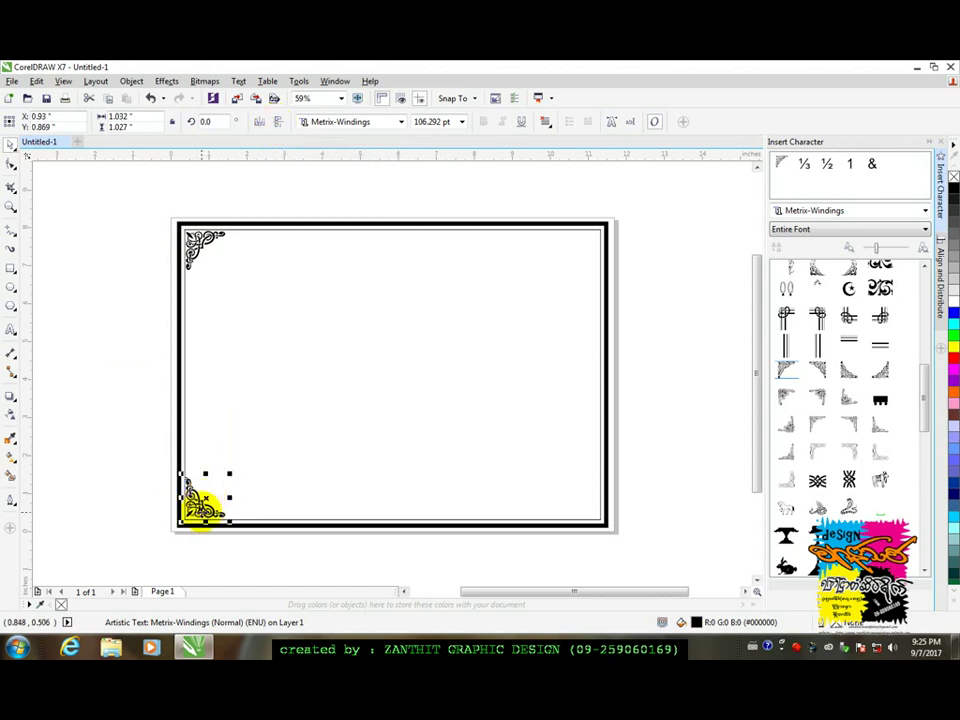
Copy both left corner ornaments across the page, mirror the copies horizontally and fit them into the border's right corners.
{"action": "left_click", "coordinate": [197, 258], "text": "shift"}
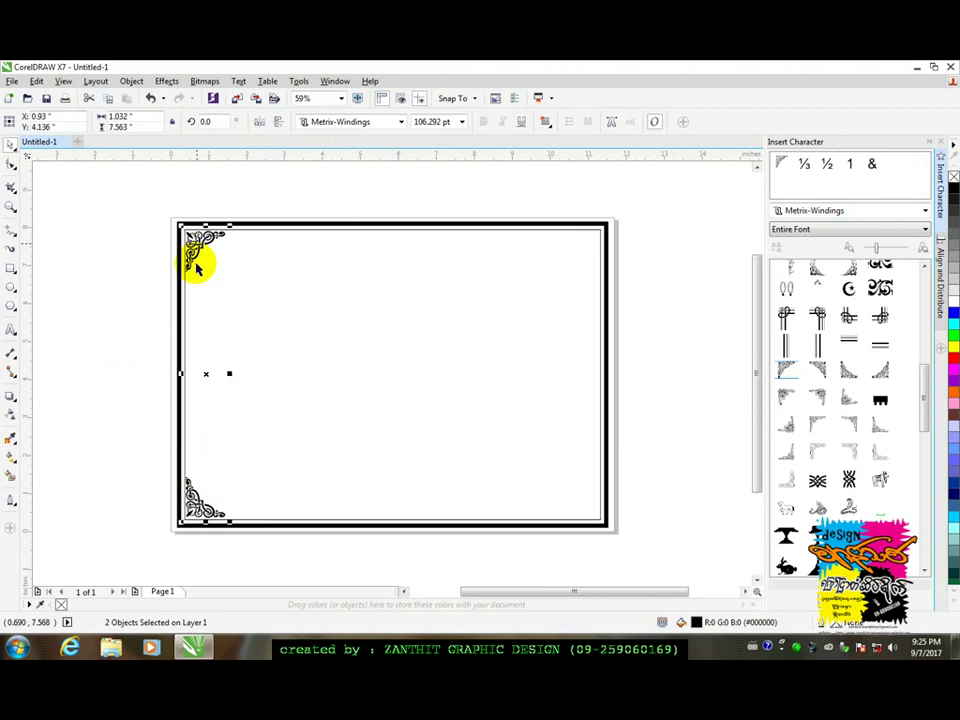
{"action": "left_click_drag", "start_coordinate": [208, 375], "coordinate": [527, 379]}
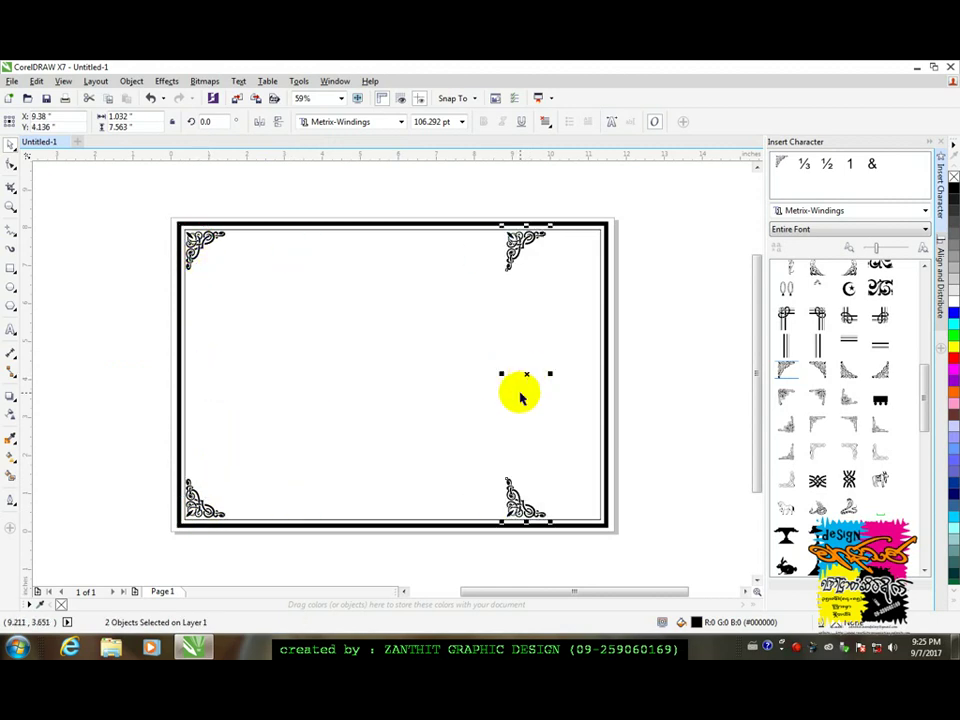
{"action": "left_click", "coordinate": [261, 124]}
{"action": "left_click_drag", "start_coordinate": [529, 373], "coordinate": [574, 381]}
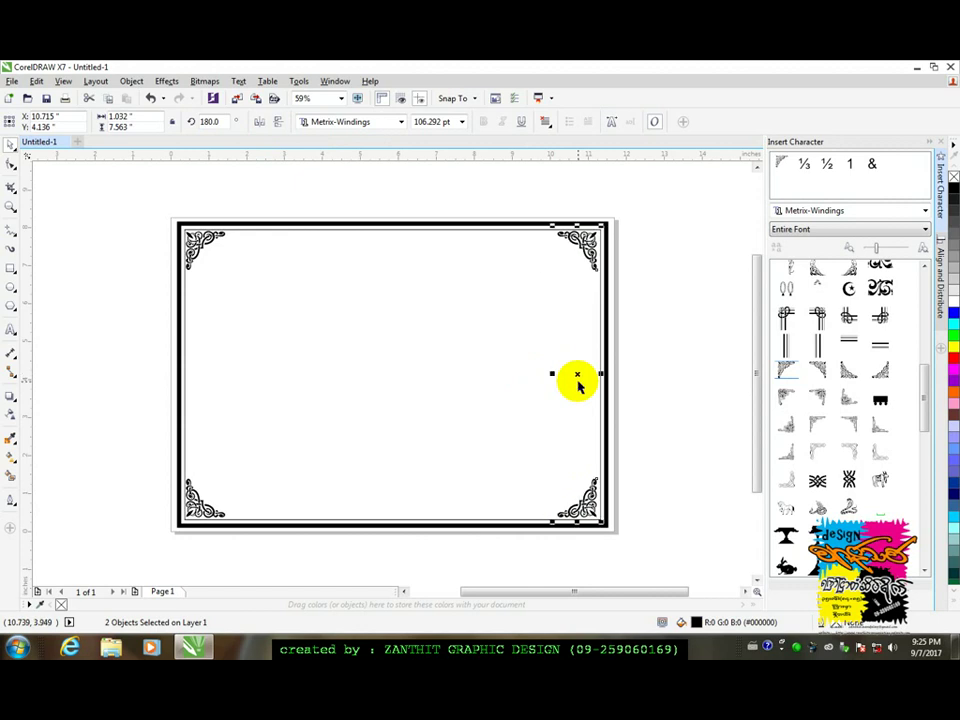
{"action": "left_click", "coordinate": [654, 400]}
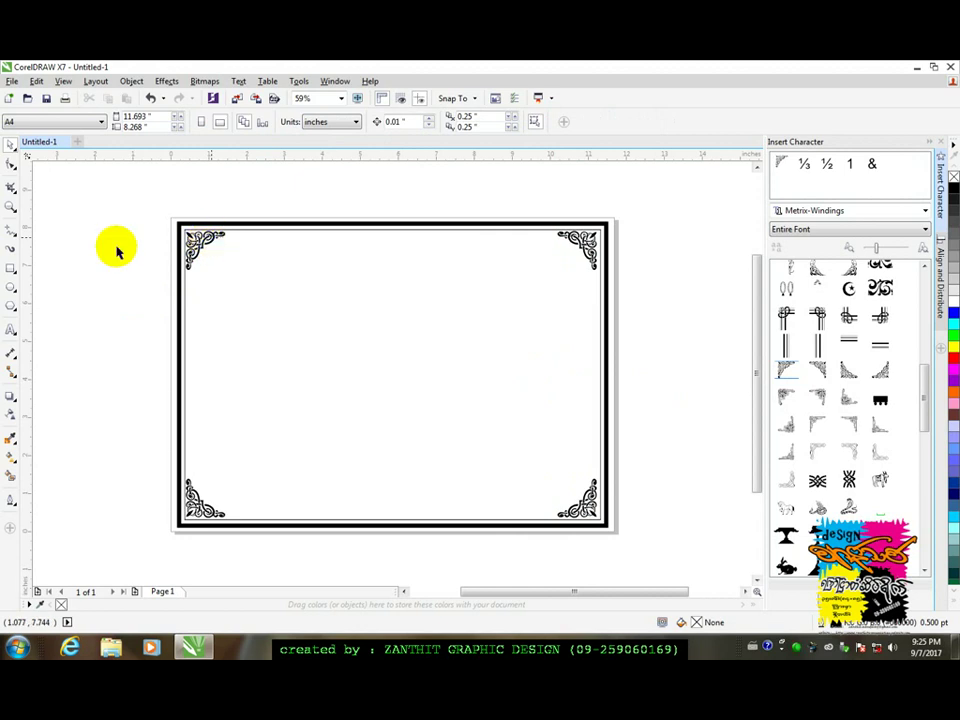
Group the four corner ornaments and try shifting the group and centering it on the page.
{"action": "left_click", "coordinate": [200, 245]}
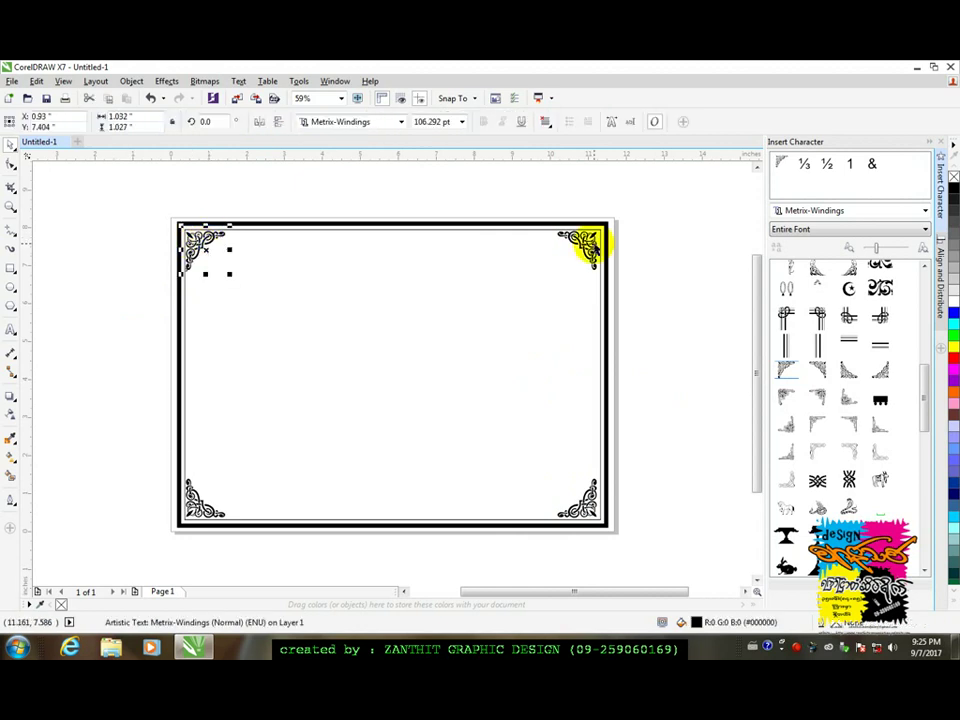
{"action": "left_click", "coordinate": [589, 242], "text": "shift"}
{"action": "left_click", "coordinate": [580, 500], "text": "shift"}
{"action": "left_click", "coordinate": [200, 505], "text": "shift"}
{"action": "key", "text": "ctrl+g"}
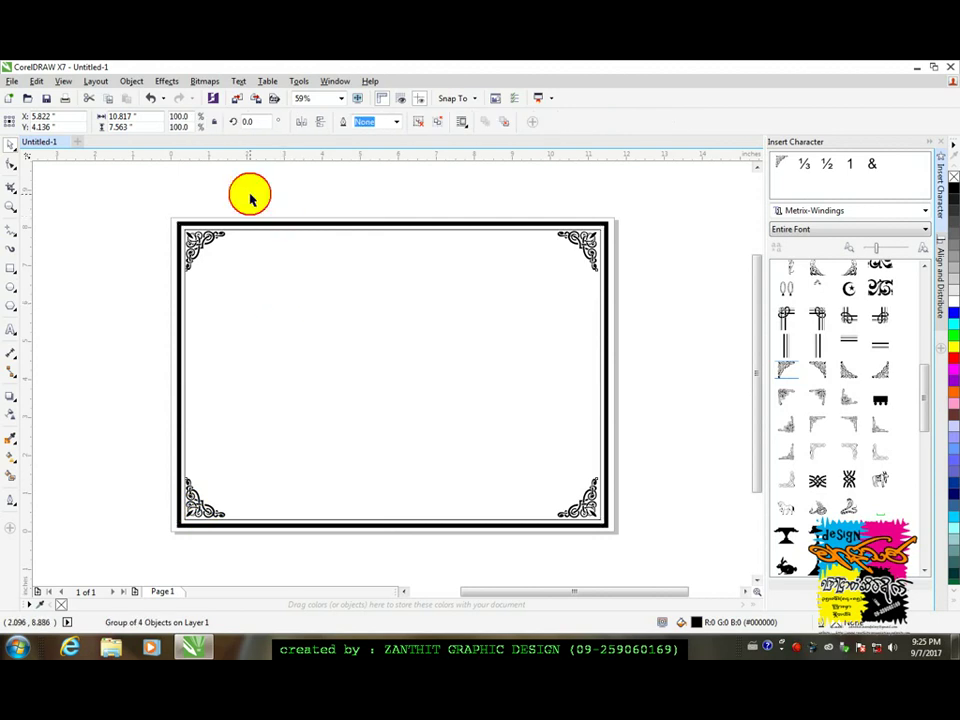
{"action": "left_click_drag", "start_coordinate": [208, 275], "coordinate": [233, 322]}
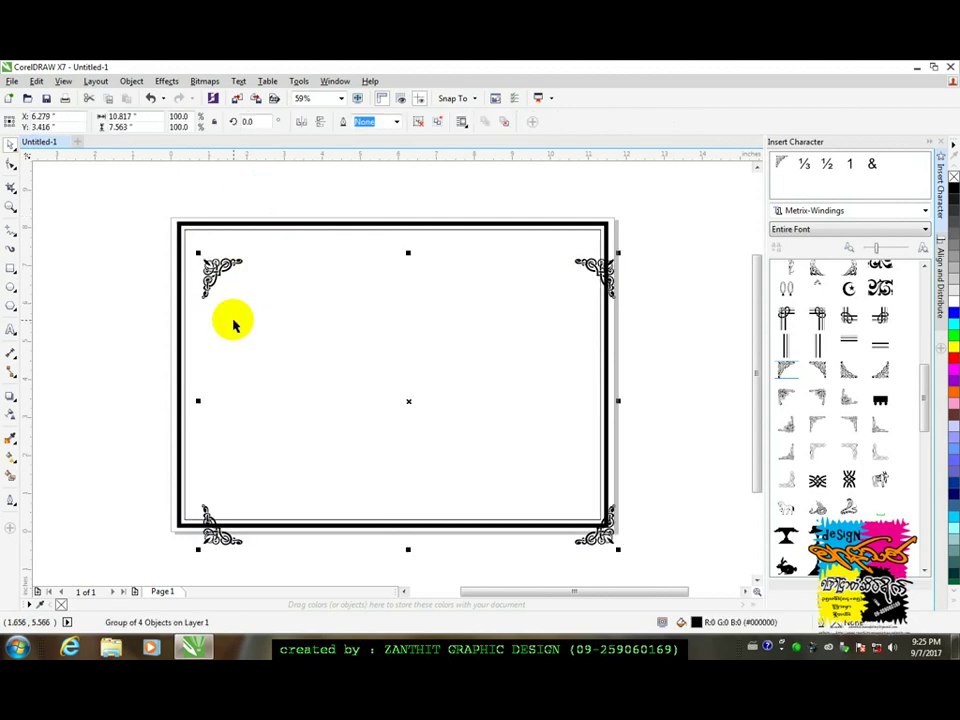
{"action": "key", "text": "p"}
Align the ornament group with the thick border both horizontally and vertically by their centers.
{"action": "left_click", "coordinate": [284, 222], "text": "shift"}
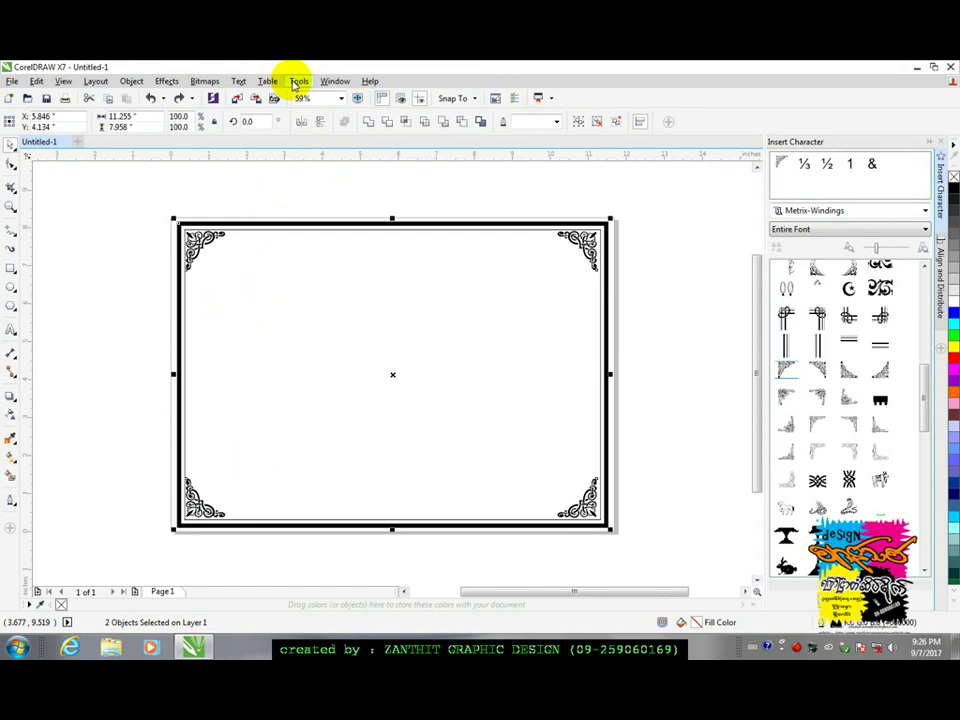
{"action": "left_click", "coordinate": [132, 81]}
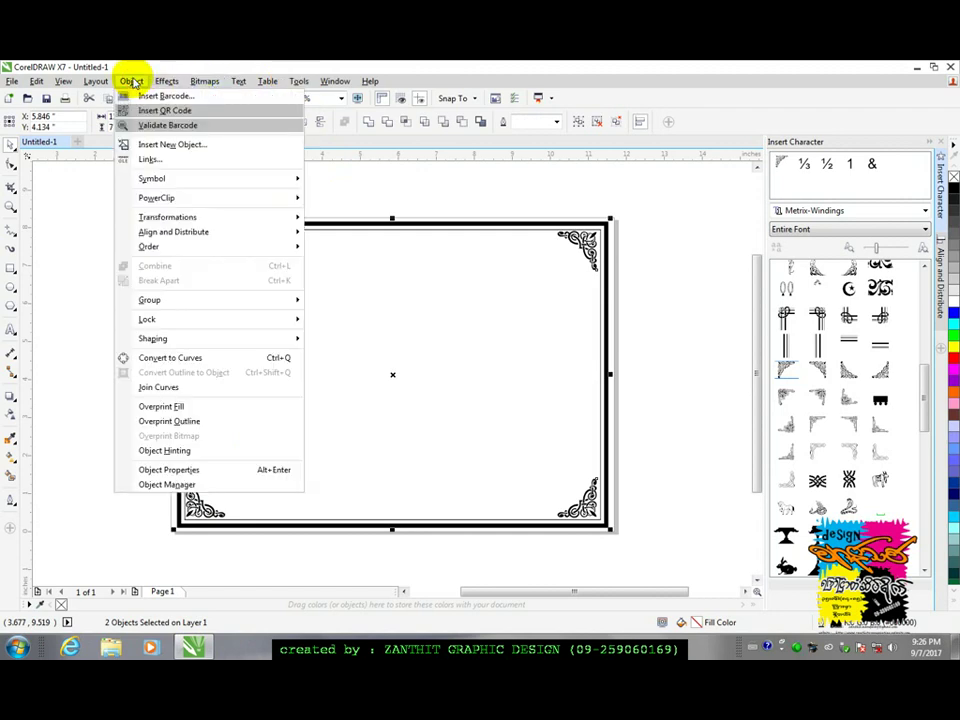
{"action": "mouse_move", "coordinate": [172, 238]}
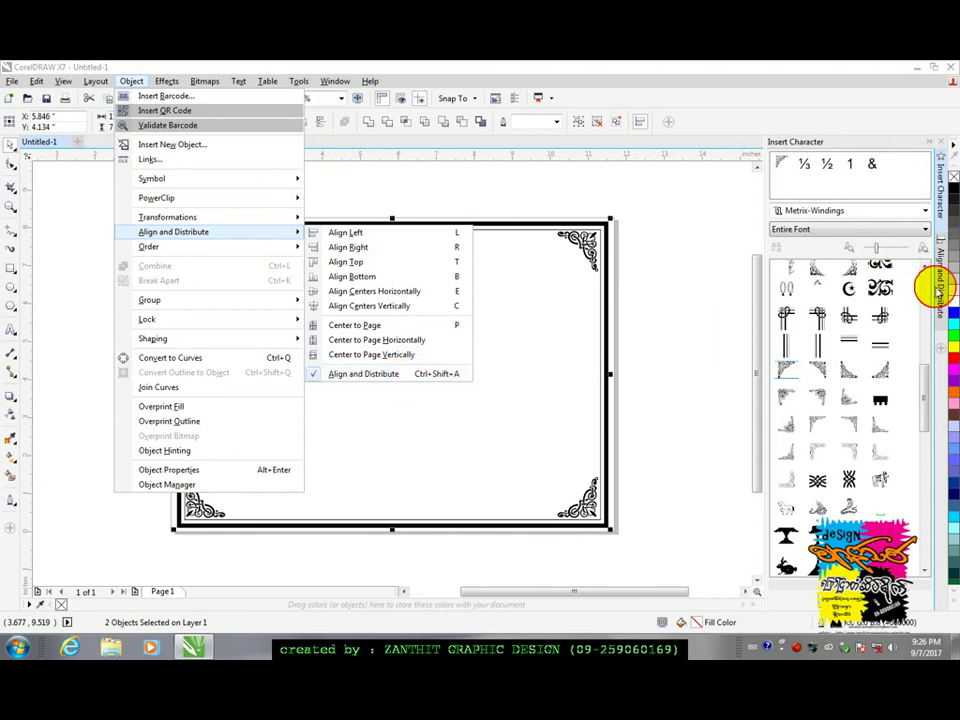
{"action": "left_click", "coordinate": [940, 293]}
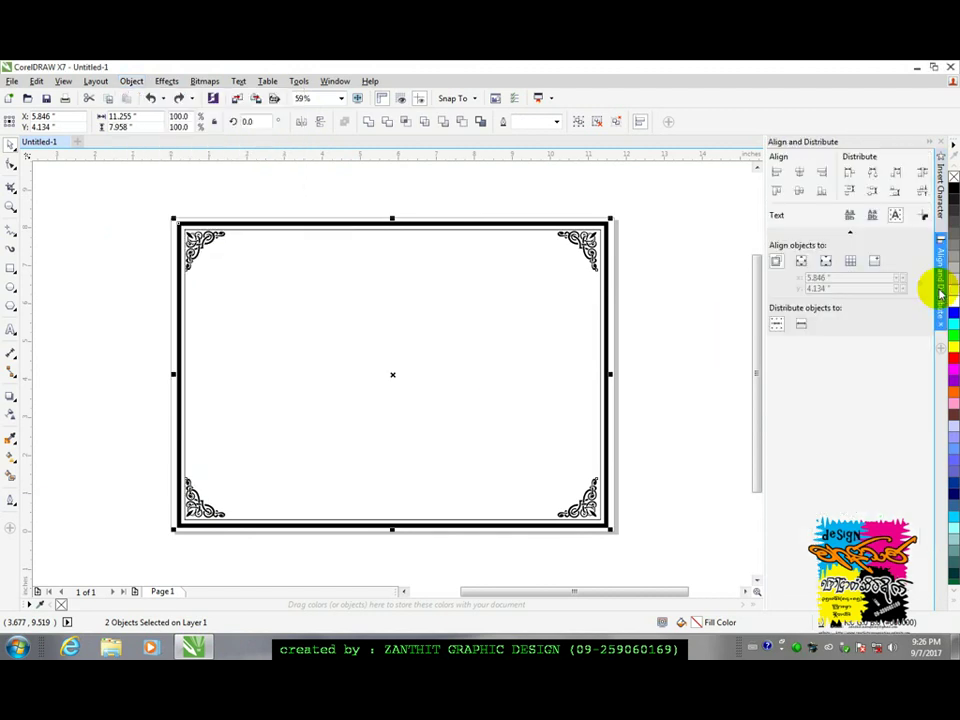
{"action": "left_click", "coordinate": [800, 174]}
{"action": "left_click", "coordinate": [799, 191]}
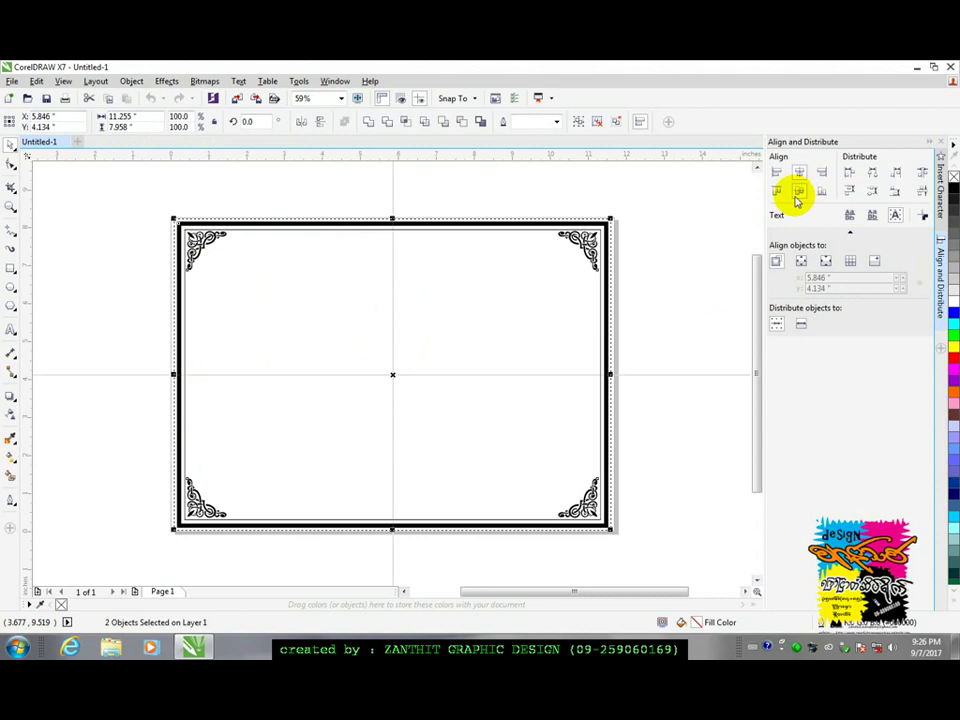
{"action": "left_click", "coordinate": [655, 332]}
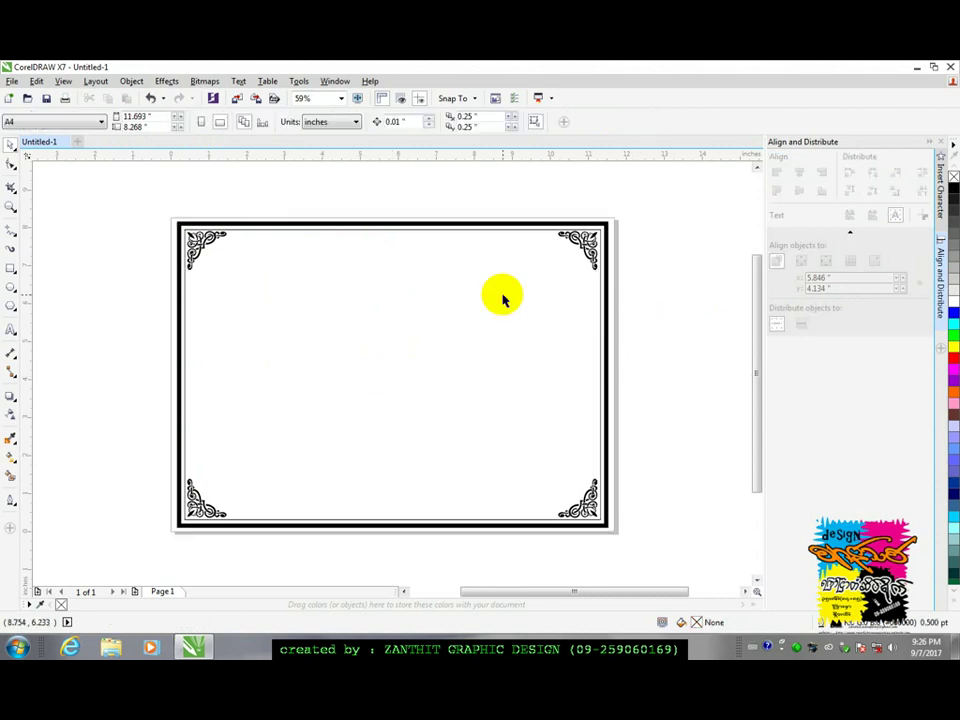
Start the Text tool and pick the W01Art House font as the setting for new text.
{"action": "left_click", "coordinate": [11, 332]}
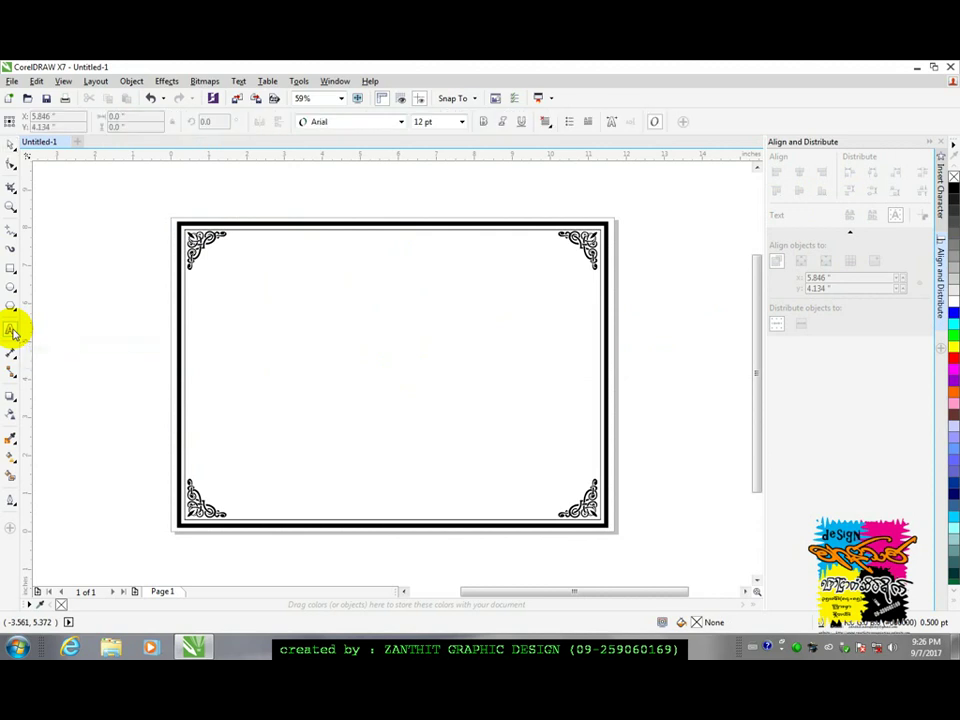
{"action": "left_click", "coordinate": [401, 121]}
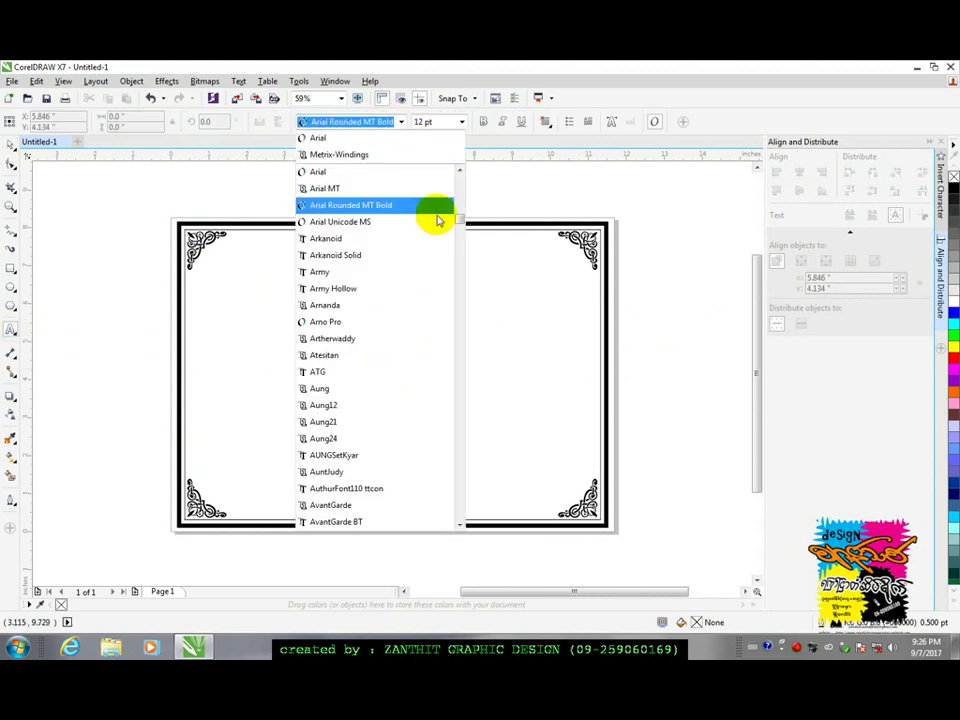
{"action": "left_click_drag", "start_coordinate": [465, 214], "coordinate": [464, 183]}
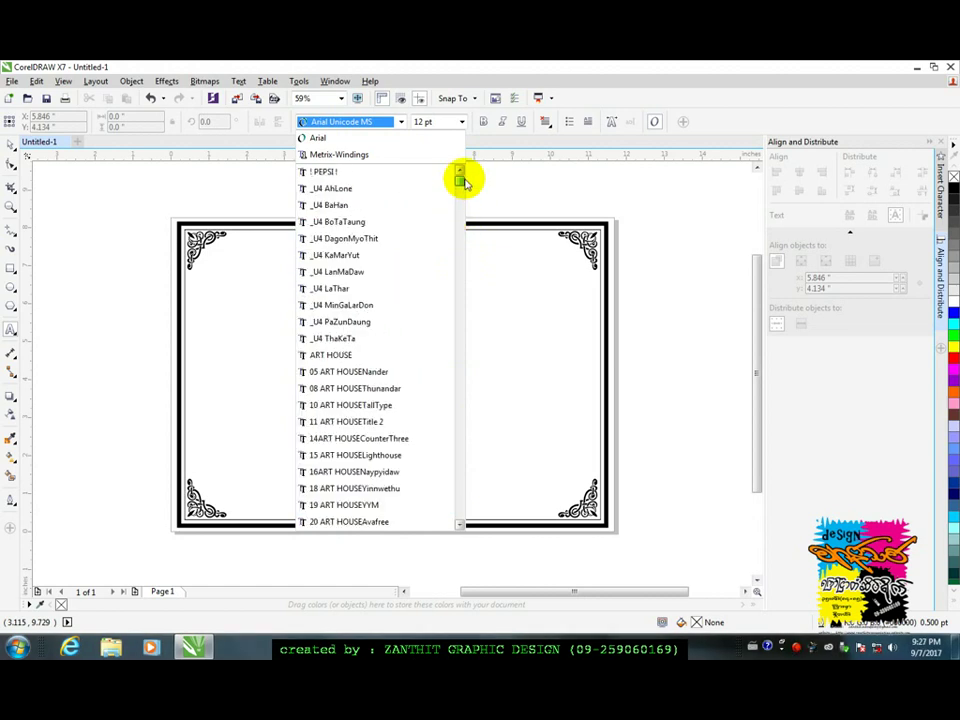
{"action": "left_click", "coordinate": [342, 123]}
{"action": "left_click", "coordinate": [342, 123]}
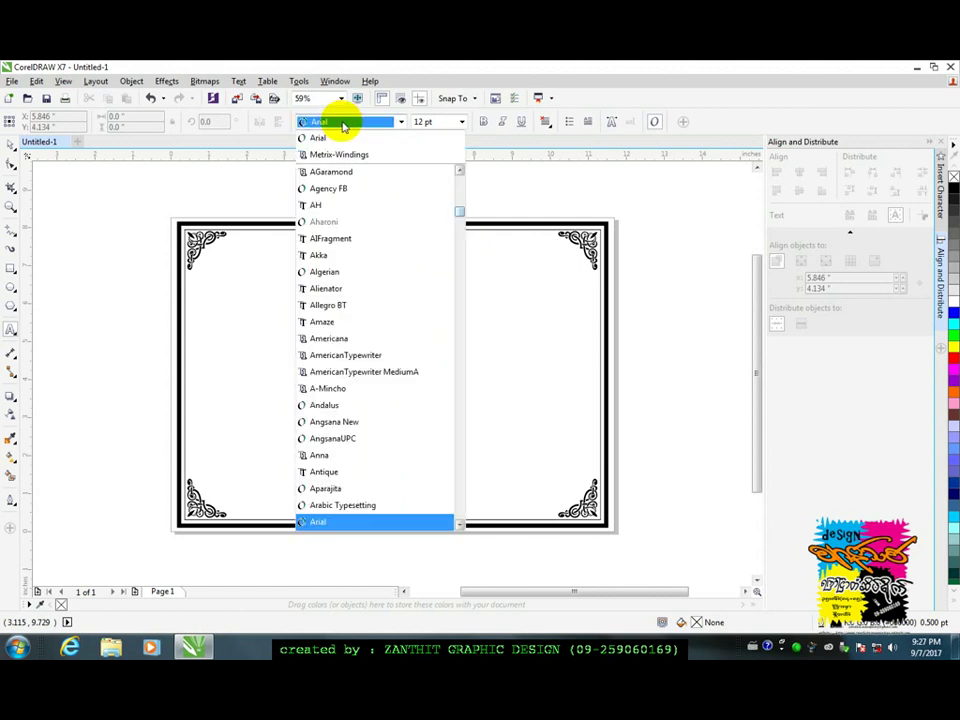
{"action": "type", "text": "W"}
{"action": "key", "text": "BackSpace"}
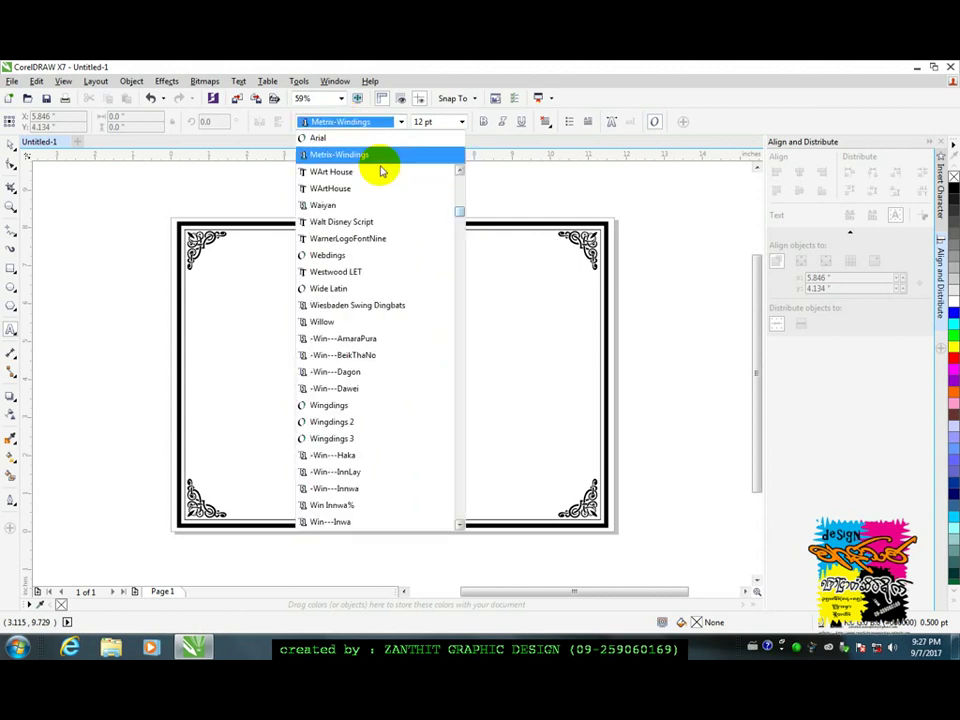
{"action": "key", "text": "Return"}
{"action": "left_click", "coordinate": [449, 416]}
Start an artistic text line inside the border's upper-left area and enter the Burmese greeting မင်္ဂလာပါ။ in W01Art House.
{"action": "left_click", "coordinate": [269, 303]}
{"action": "left_click", "coordinate": [398, 122]}
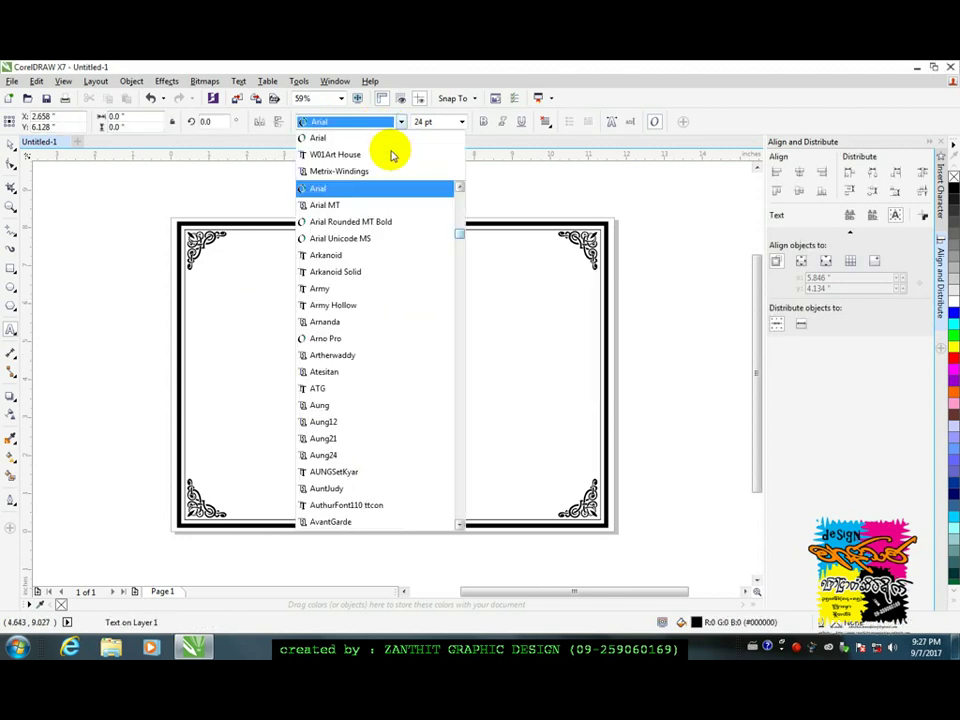
{"action": "left_click", "coordinate": [392, 155]}
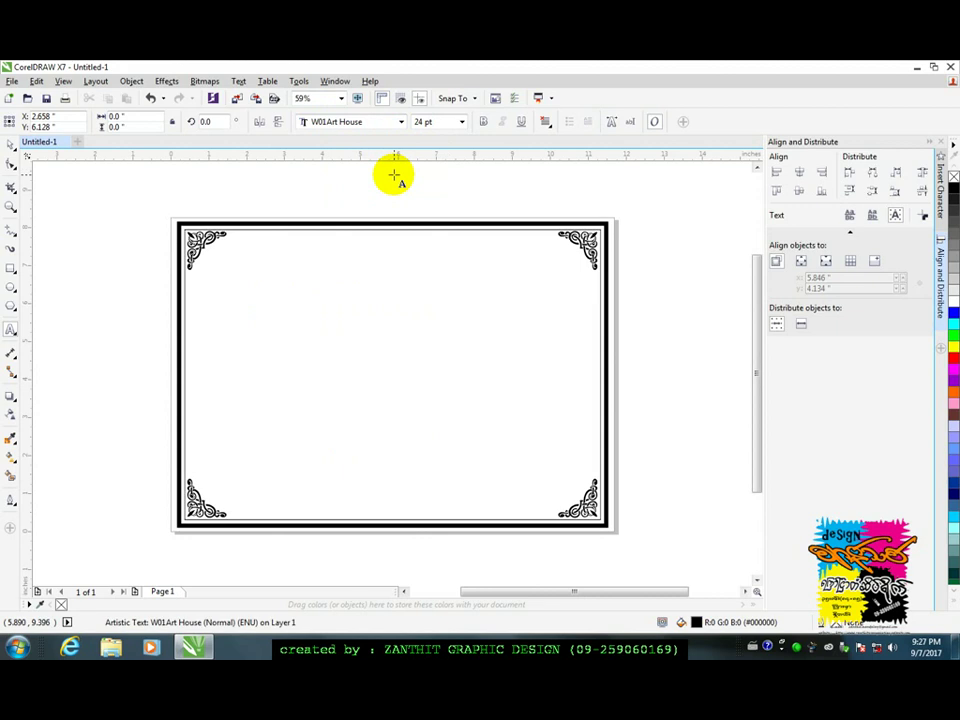
{"action": "type", "text": "z*Fvmy"}
Enlarge the Burmese greeting to about 270 pt, roughly 9.46 inches wide, and place it in the middle of the border.
{"action": "left_click", "coordinate": [11, 144]}
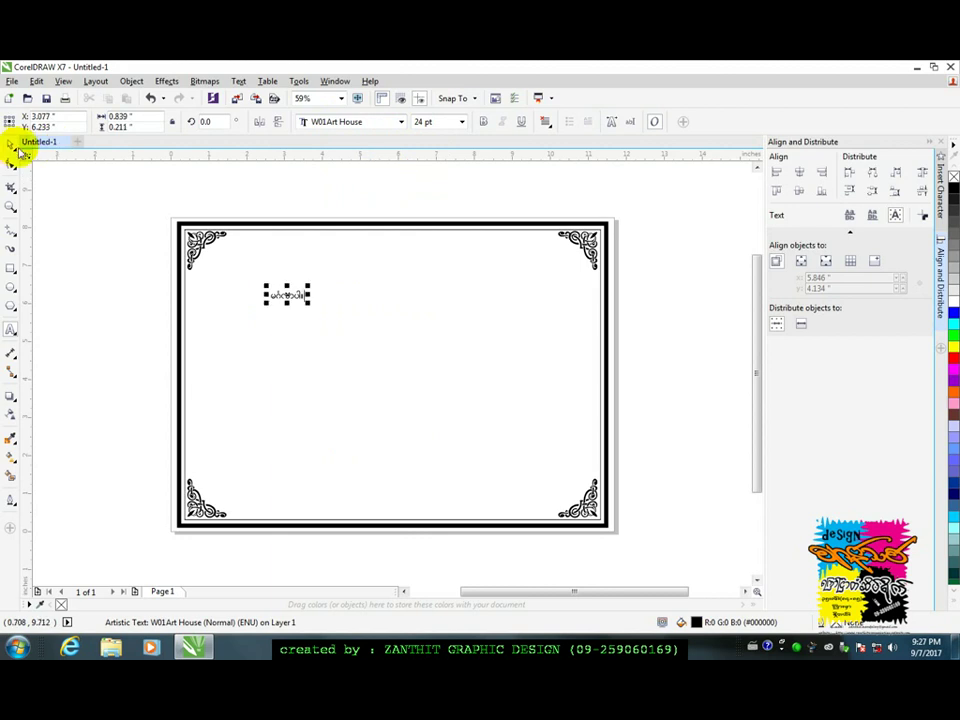
{"action": "left_click_drag", "start_coordinate": [306, 300], "coordinate": [452, 380]}
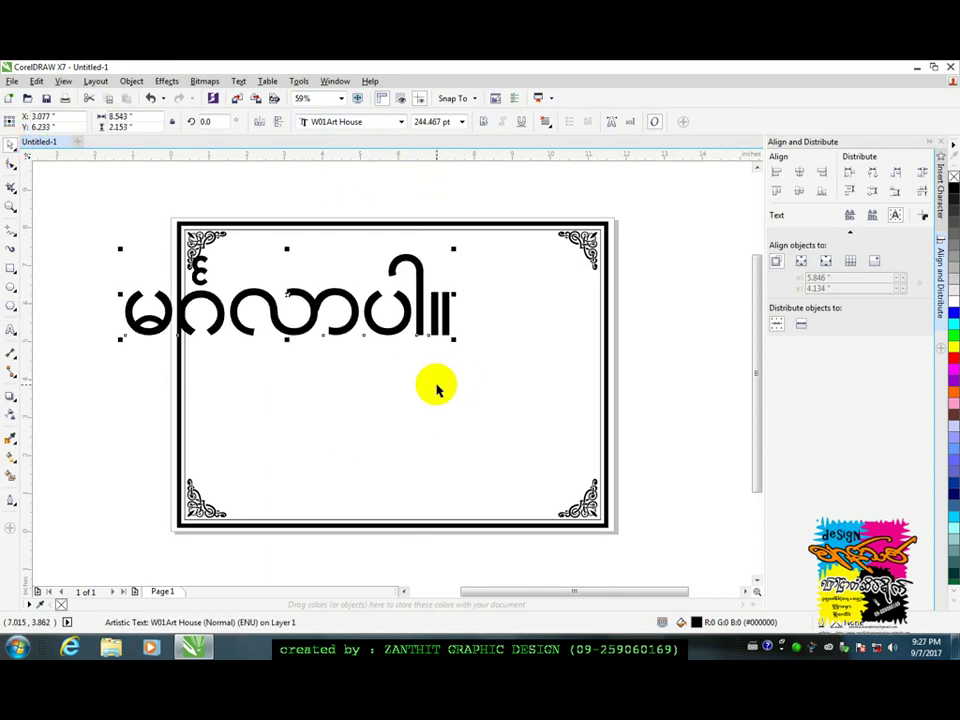
{"action": "left_click", "coordinate": [657, 357]}
{"action": "mouse_move", "coordinate": [388, 338]}
{"action": "left_mouse_down"}
{"action": "mouse_move", "coordinate": [561, 375]}
{"action": "mouse_move", "coordinate": [541, 385]}
{"action": "left_mouse_up"}
{"action": "left_click", "coordinate": [647, 381]}
{"action": "left_click", "coordinate": [544, 385]}
{"action": "left_click_drag", "start_coordinate": [564, 303], "coordinate": [581, 288]}
{"action": "left_click", "coordinate": [636, 326]}
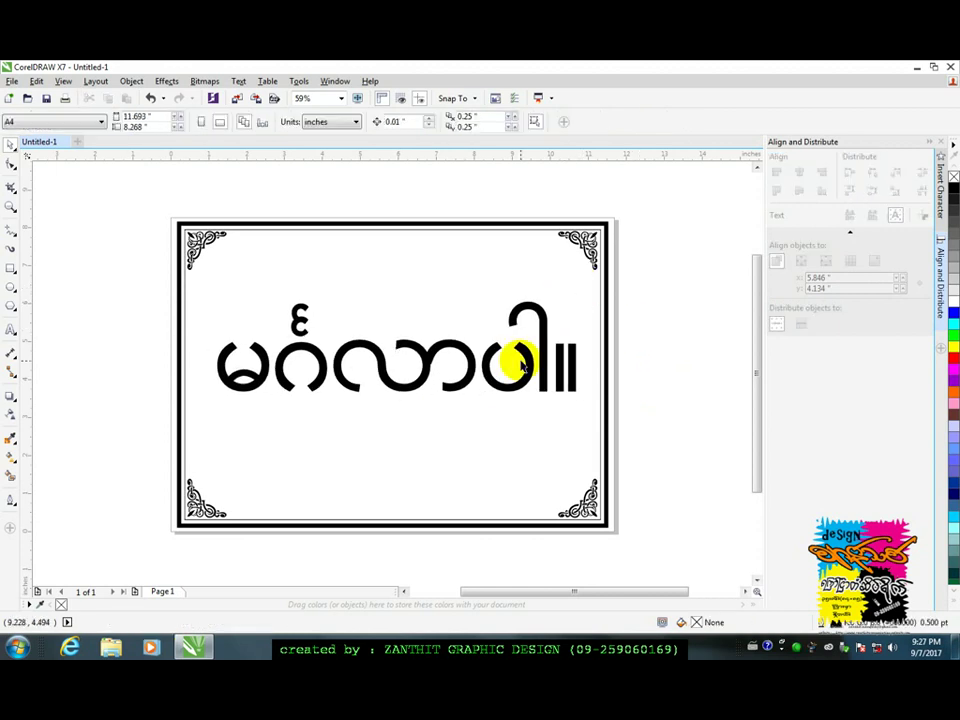
Change the greeting's font to -Win---Taungyi.
{"action": "left_click", "coordinate": [525, 378]}
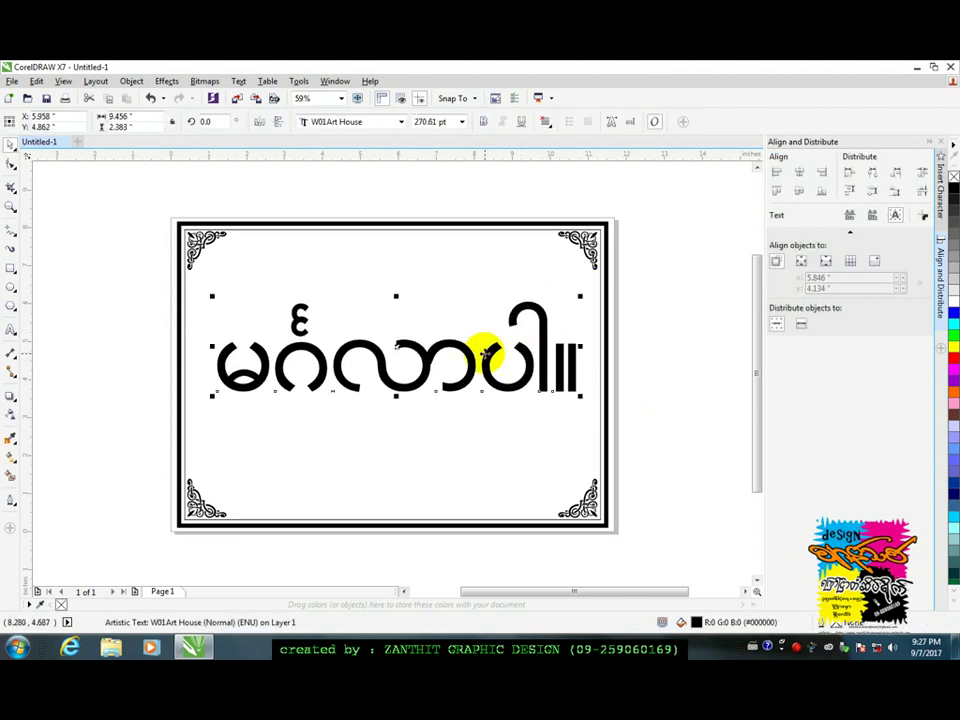
{"action": "left_click", "coordinate": [400, 122]}
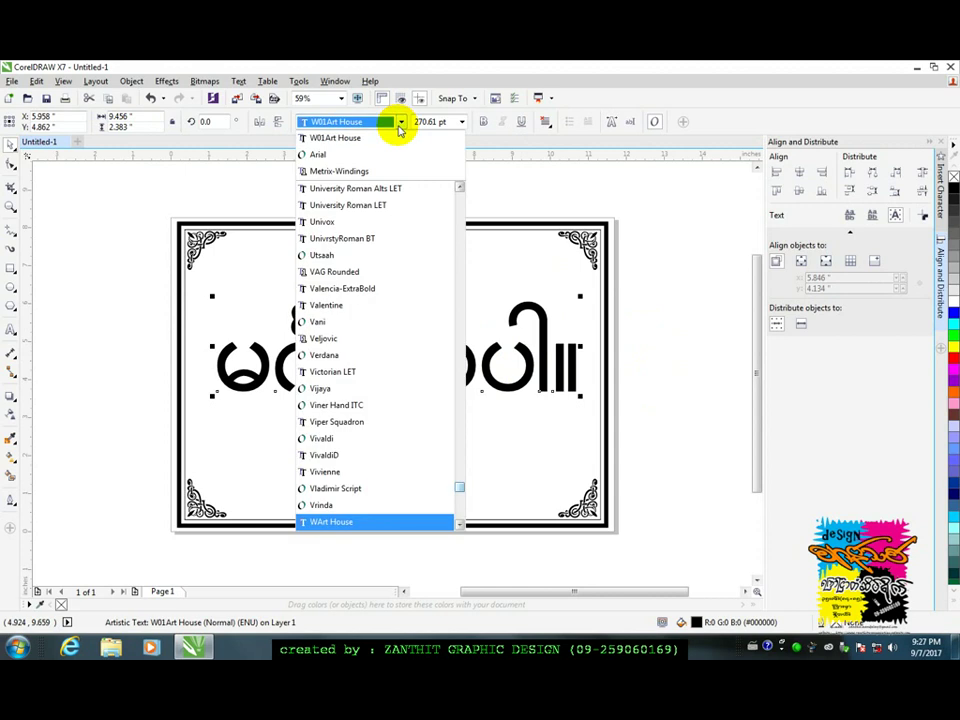
{"action": "scroll", "coordinate": [462, 495], "scroll_direction": "down", "scroll_amount": 5}
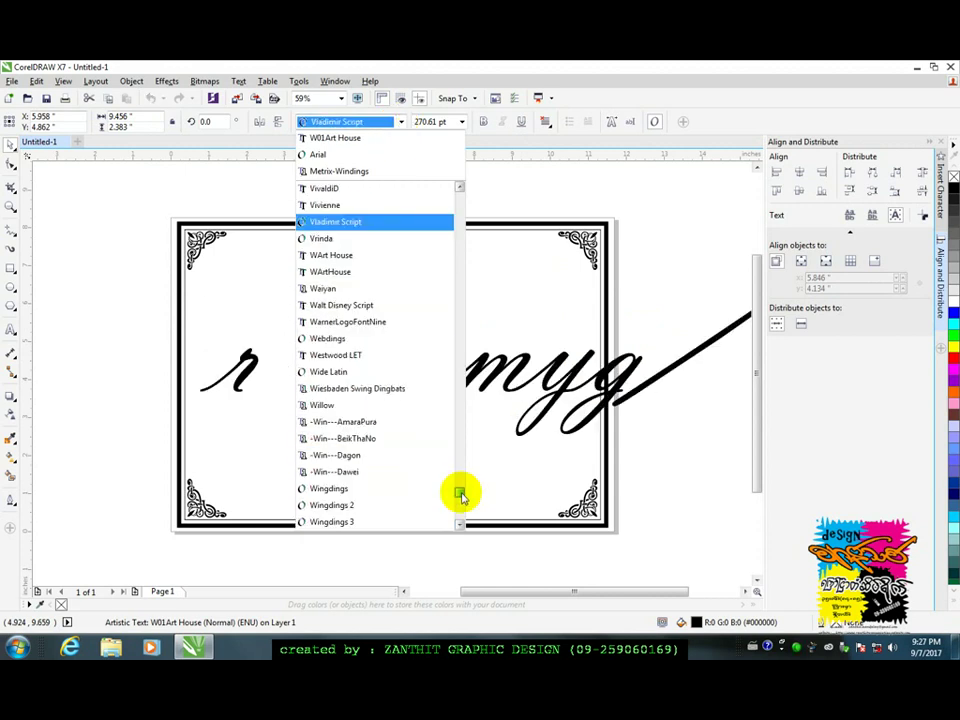
{"action": "scroll", "coordinate": [460, 495], "scroll_direction": "down", "scroll_amount": 3}
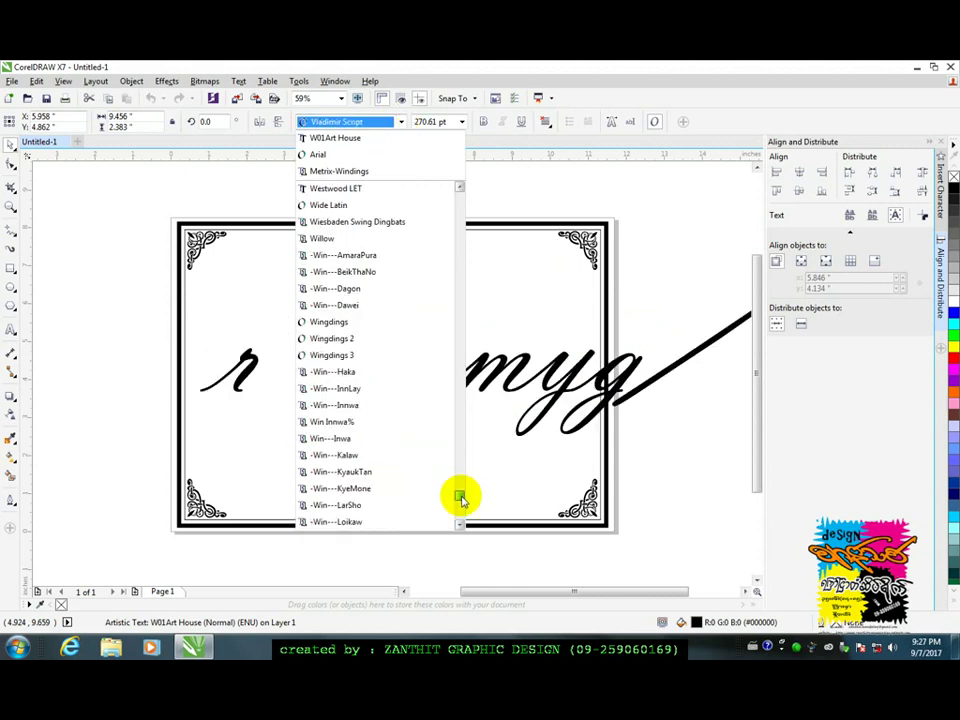
{"action": "scroll", "coordinate": [405, 490], "scroll_direction": "down", "scroll_amount": 2}
{"action": "scroll", "coordinate": [398, 492], "scroll_direction": "down", "scroll_amount": 3}
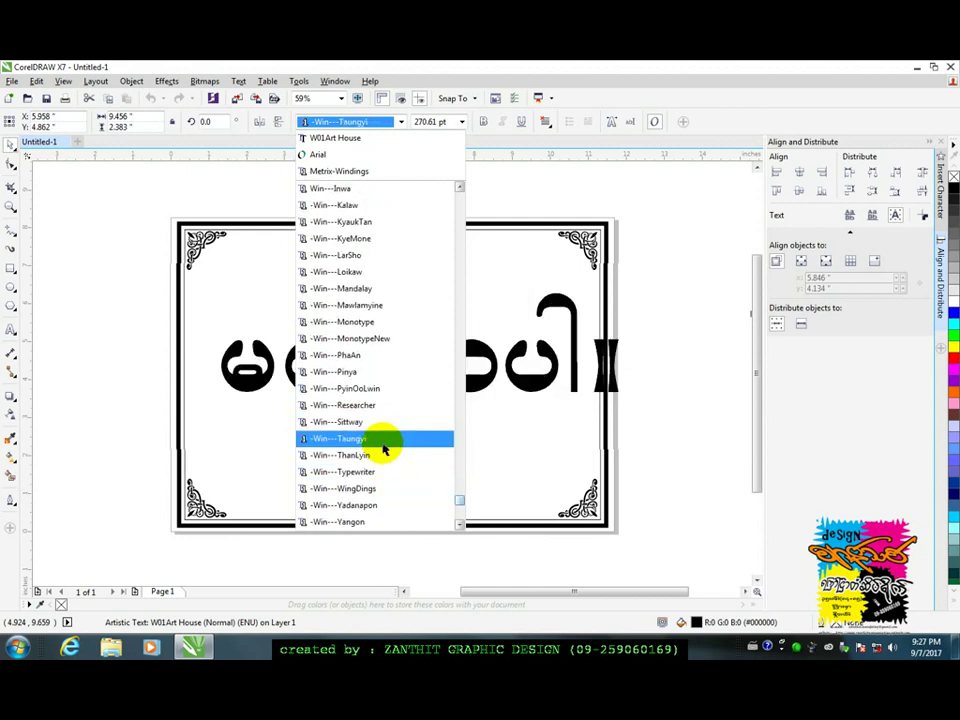
{"action": "left_click", "coordinate": [383, 448]}
Narrow the greeting to about 9.37 inches wide and shift it slightly down within the border.
{"action": "left_click_drag", "start_coordinate": [624, 337], "coordinate": [585, 369]}
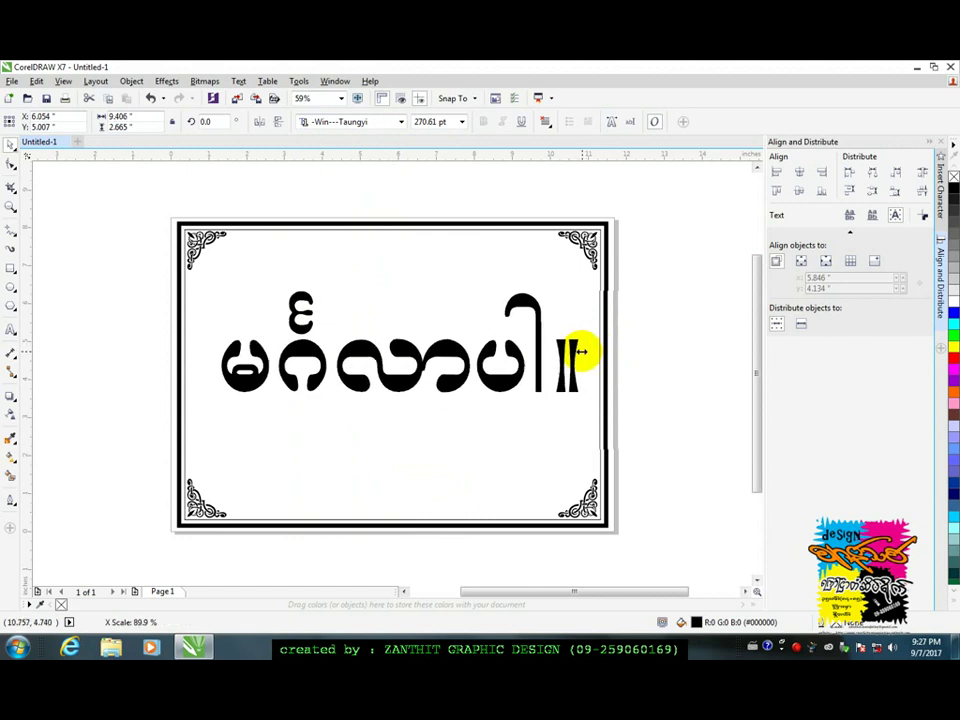
{"action": "key", "text": "Escape"}
{"action": "left_click", "coordinate": [490, 390]}
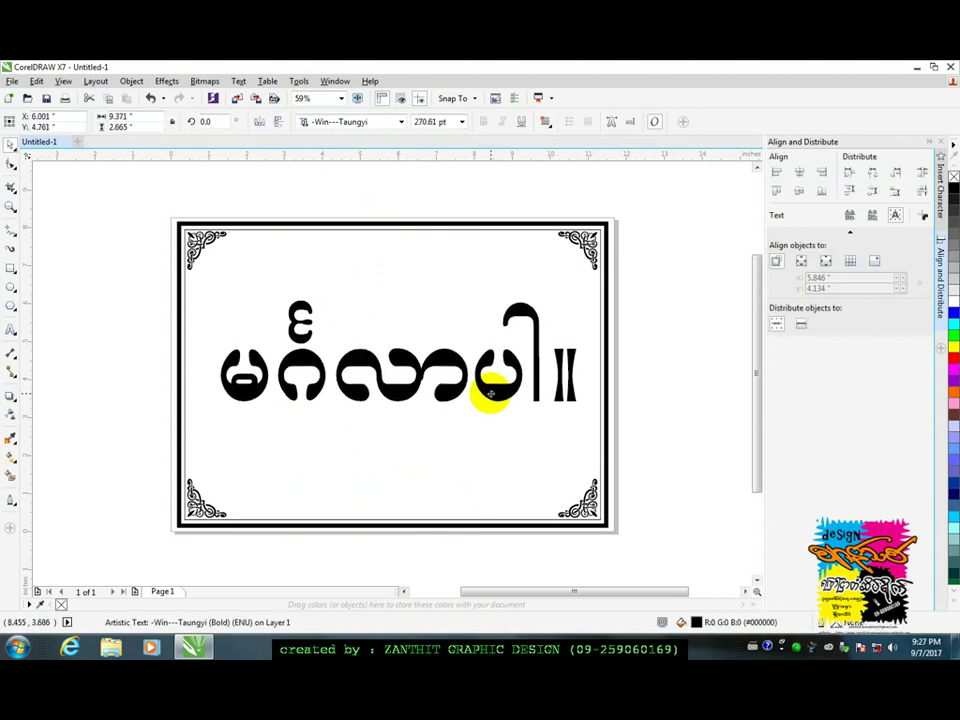
Duplicate the greeting text with a slight offset up and to the left of the original.
{"action": "key", "text": "F10"}
{"action": "left_click_drag", "start_coordinate": [390, 352], "coordinate": [386, 349]}
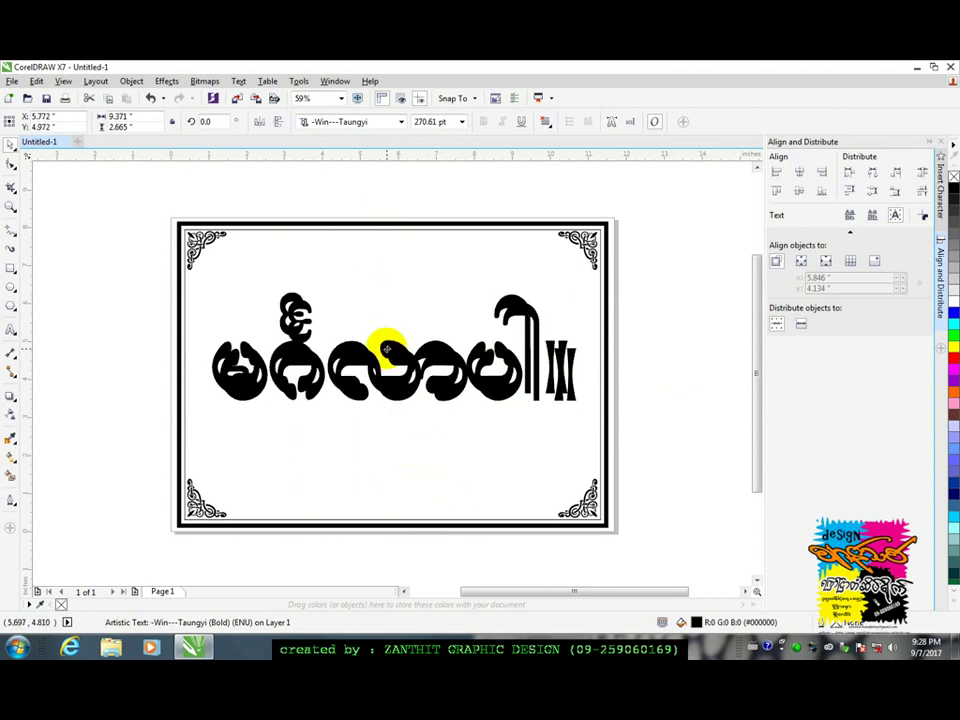
{"action": "left_click", "coordinate": [386, 349]}
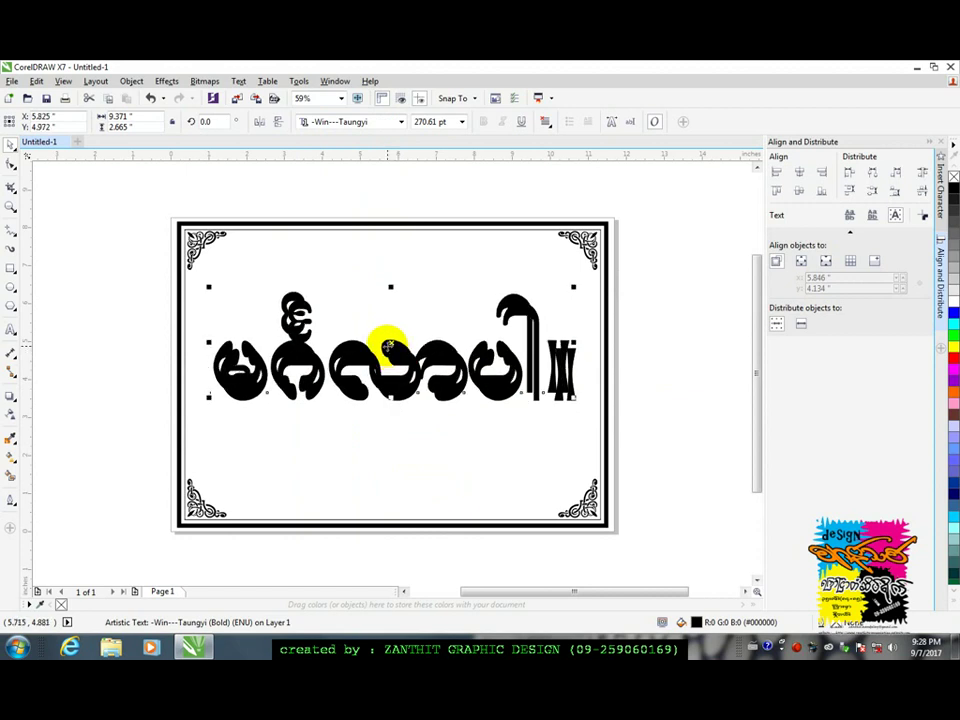
Give the front greeting copy an 8 pt white outline behind its fill and fine-tune its offset to about X 5.855, Y 4.922 inches.
{"action": "left_click", "coordinate": [10, 502]}
{"action": "left_click", "coordinate": [60, 426]}
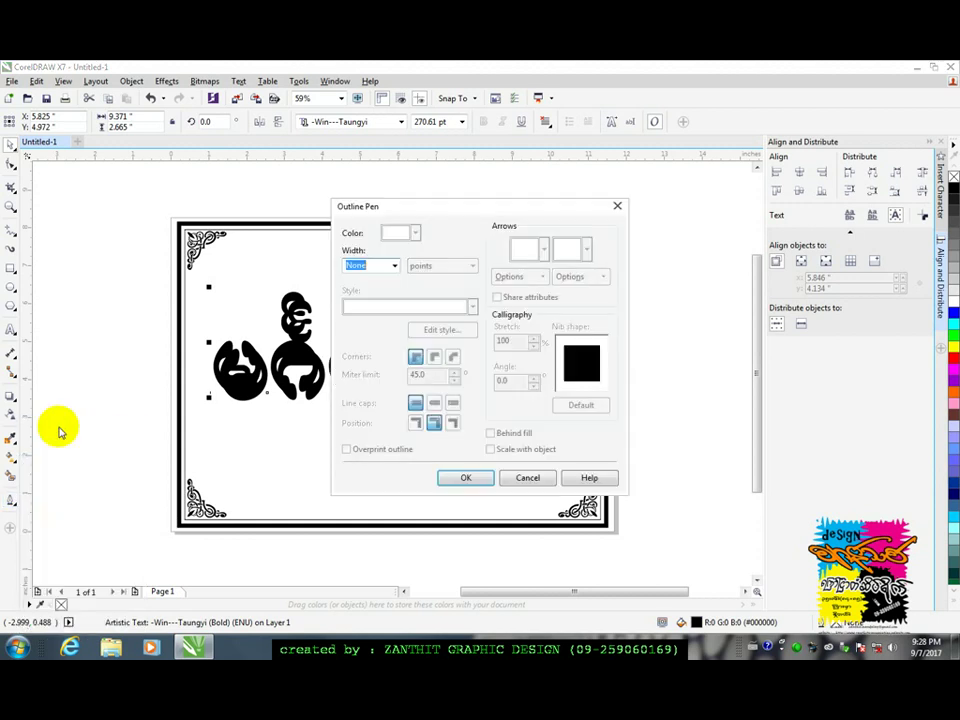
{"action": "left_click", "coordinate": [395, 266]}
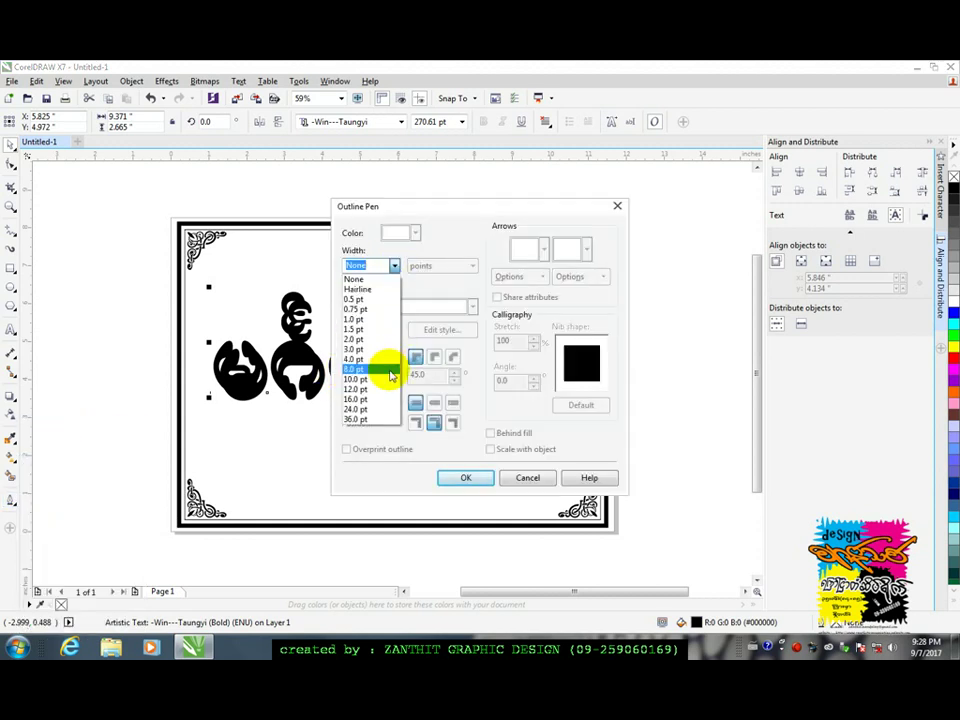
{"action": "left_click", "coordinate": [390, 375]}
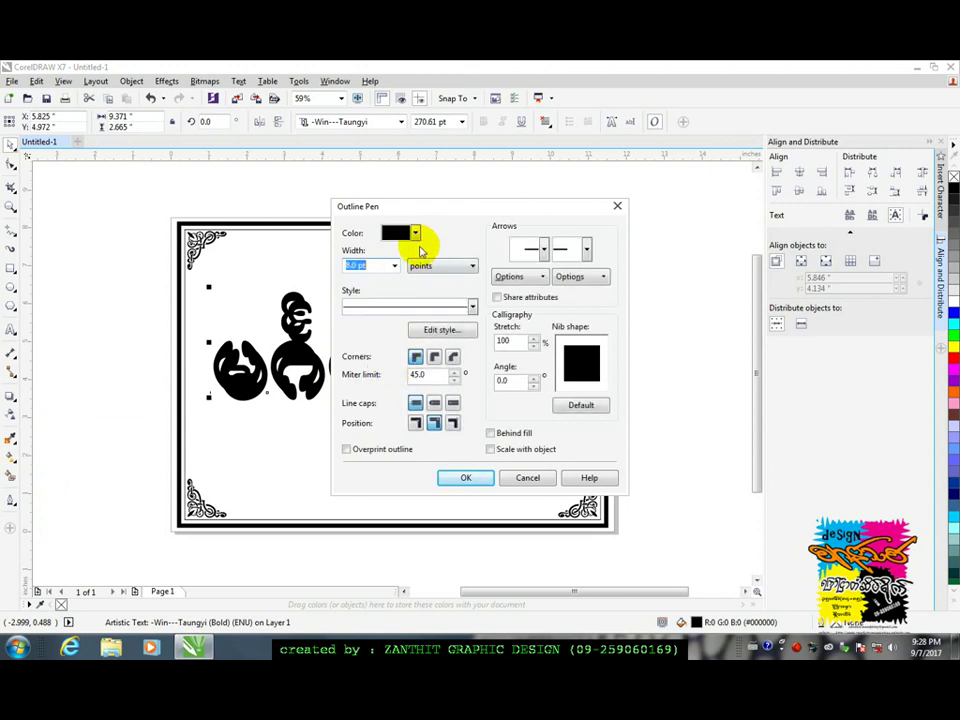
{"action": "left_click", "coordinate": [415, 233]}
{"action": "left_click", "coordinate": [429, 259]}
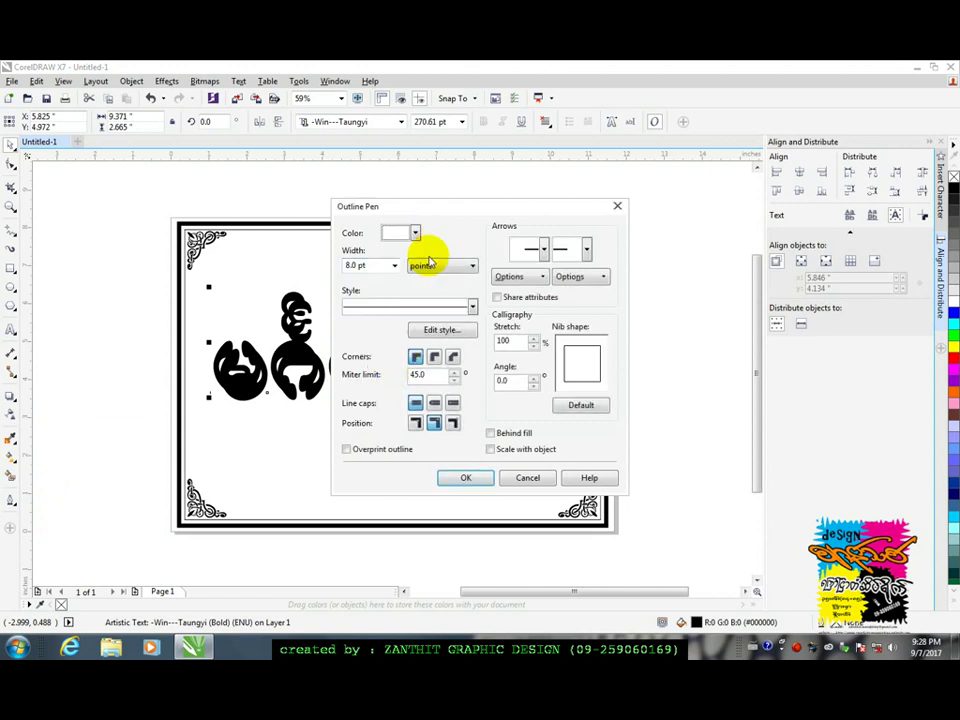
{"action": "left_click", "coordinate": [490, 433]}
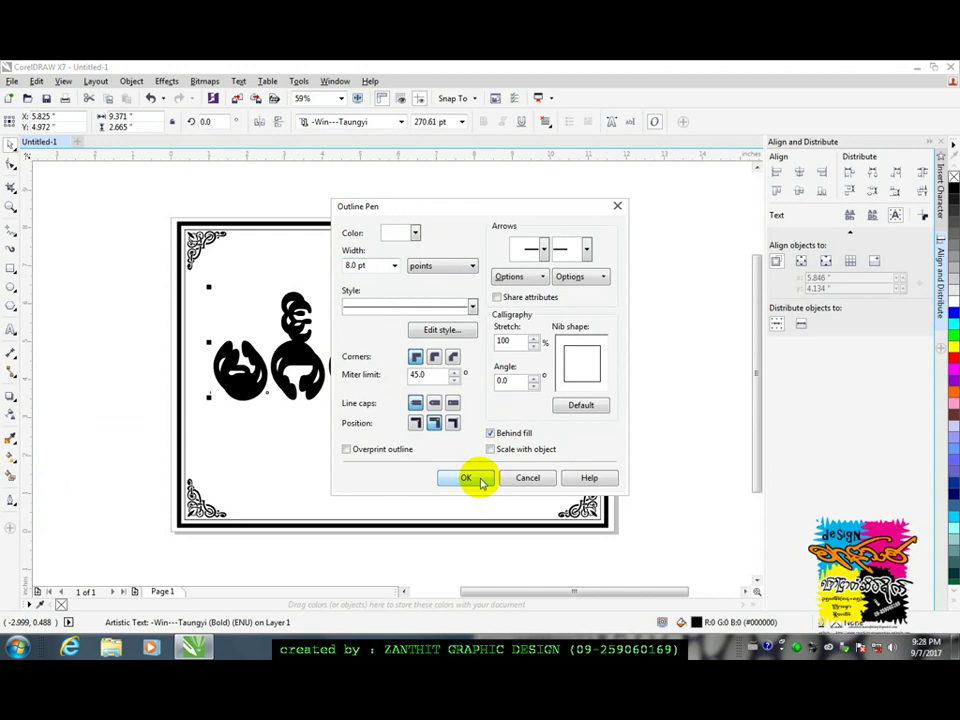
{"action": "left_click", "coordinate": [469, 478]}
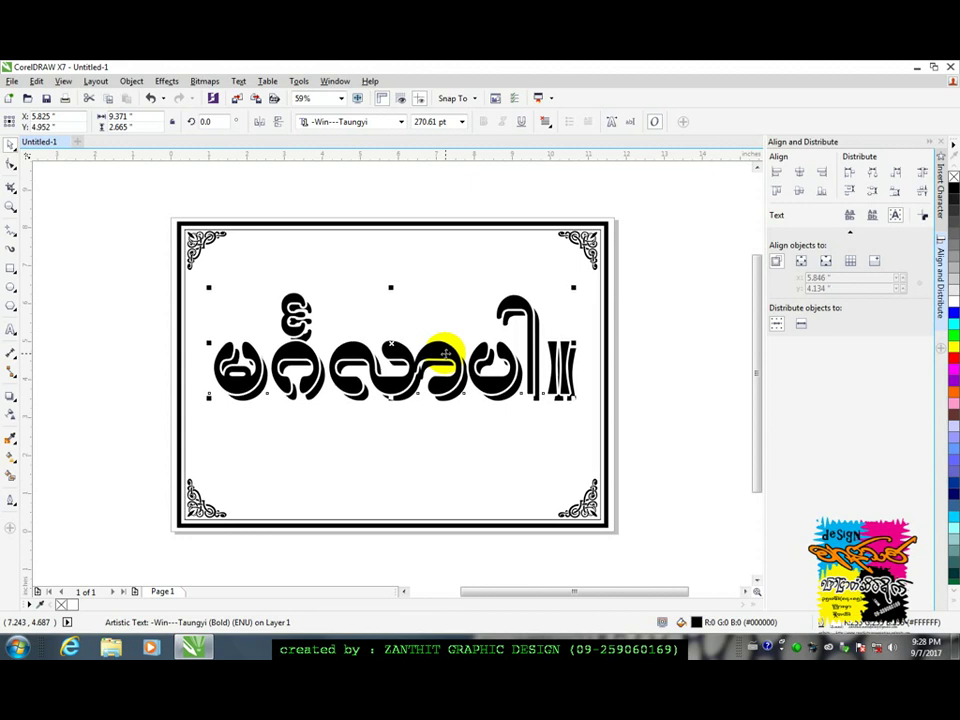
{"action": "left_click_drag", "start_coordinate": [445, 352], "coordinate": [447, 354]}
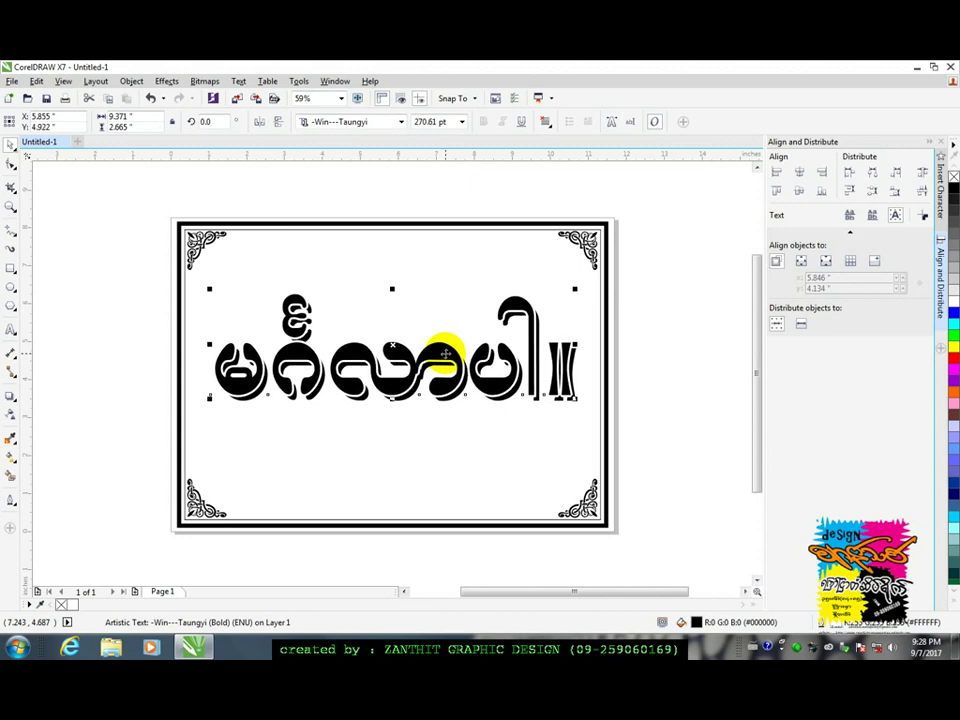
{"action": "left_click", "coordinate": [688, 370]}
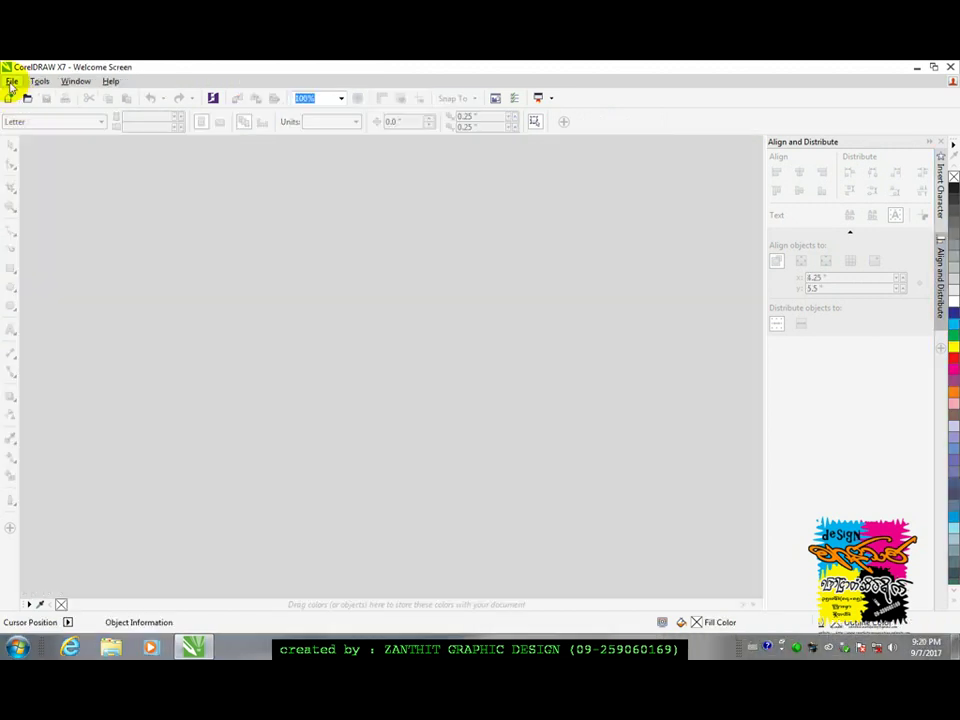
Create a new single-page A4 landscape document, 11.693 by 8.268 inches, in RGB color mode.
{"action": "left_click", "coordinate": [12, 83]}
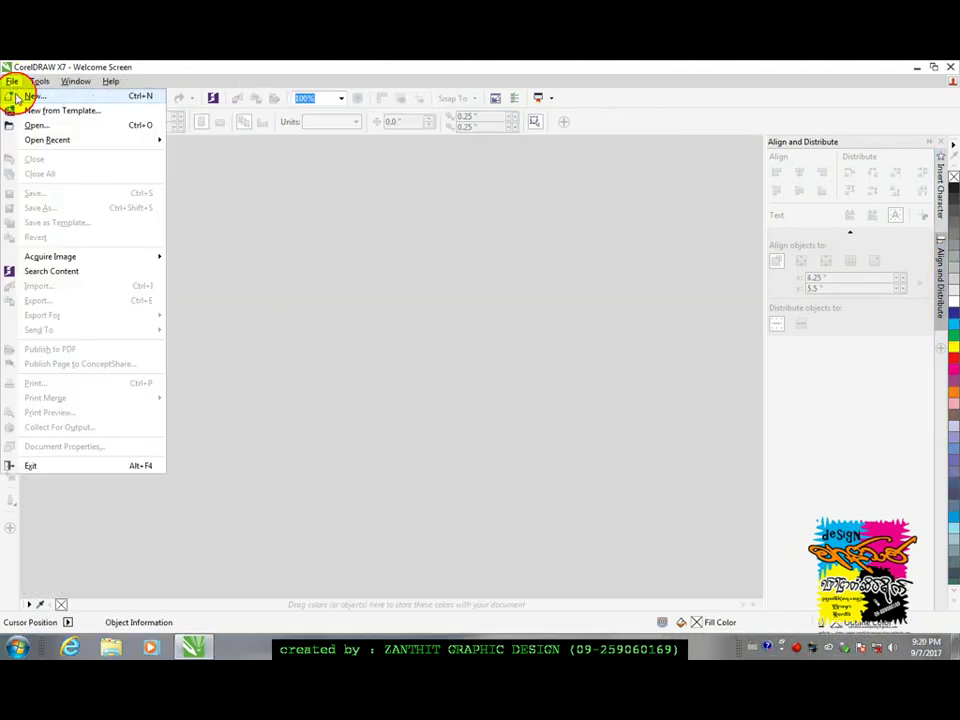
{"action": "left_click", "coordinate": [17, 95]}
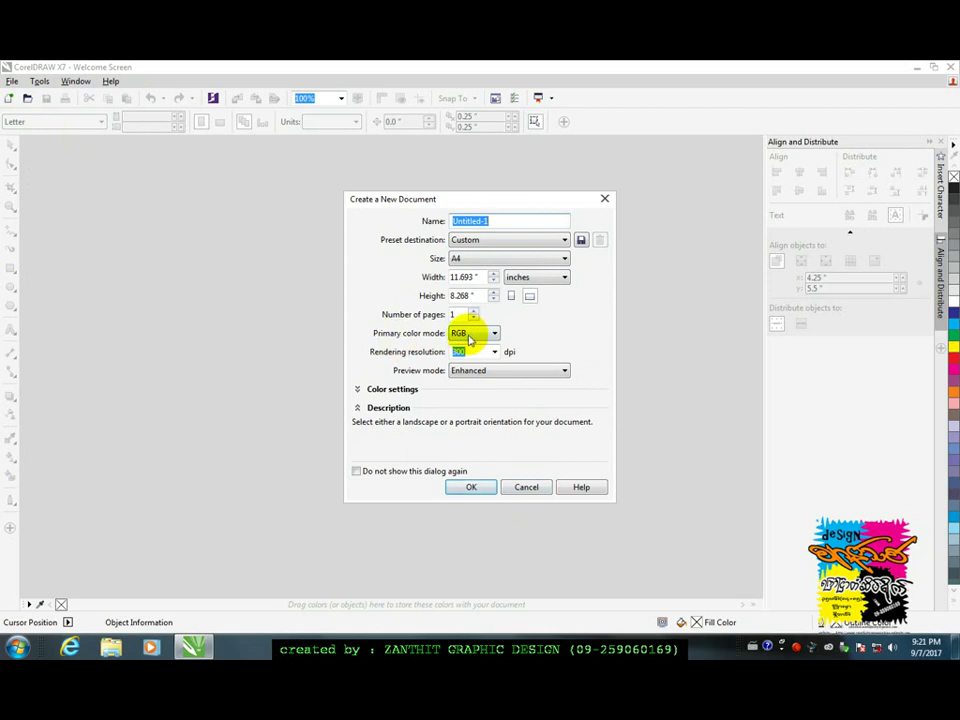
{"action": "left_click", "coordinate": [469, 488]}
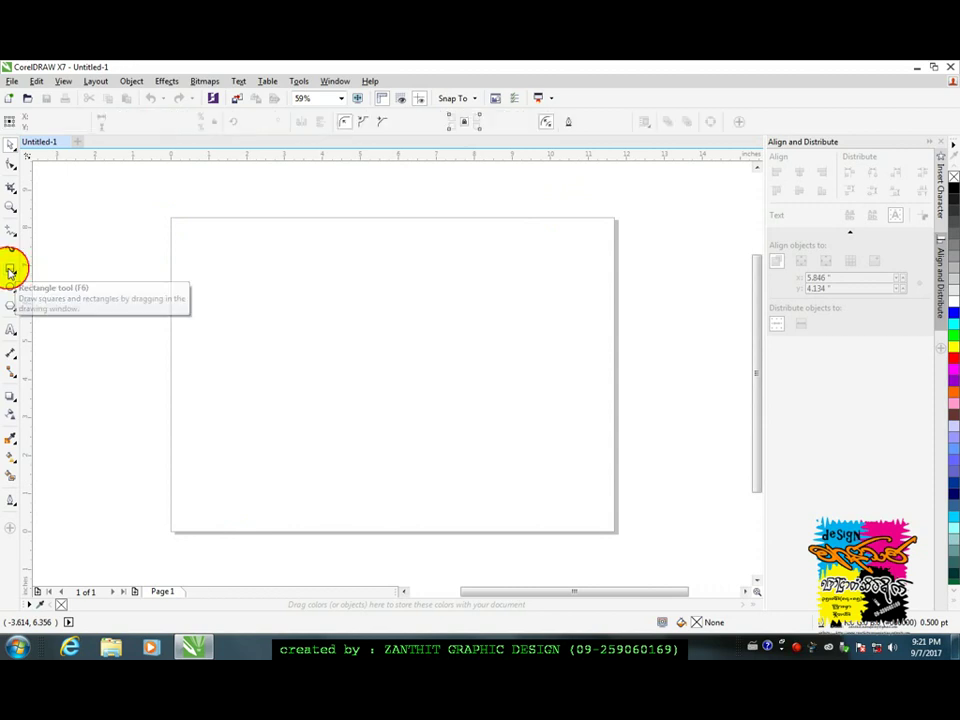
Add a page-sized rectangle and shrink it about its center to about 11.255 by 7.958 inches.
{"action": "double_click", "coordinate": [10, 272]}
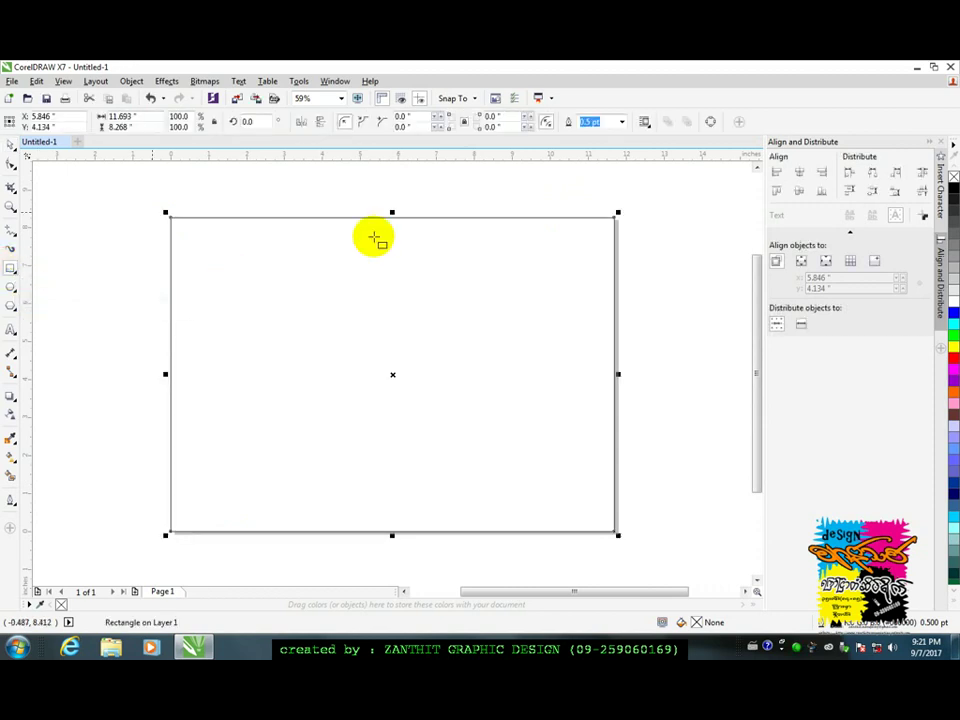
{"action": "left_click", "coordinate": [12, 145]}
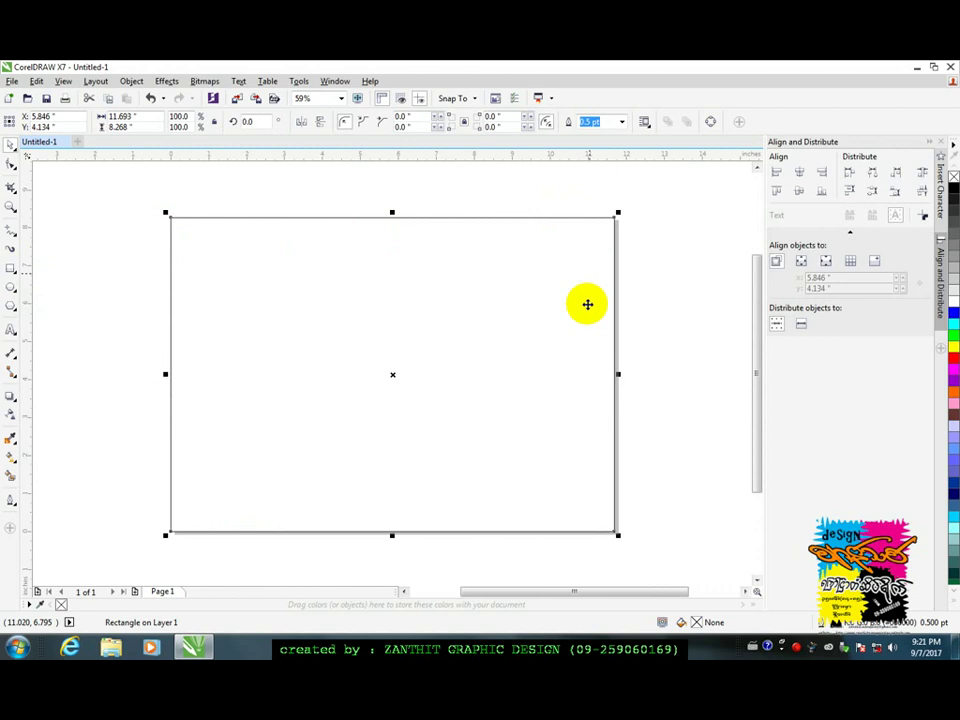
{"action": "key", "text": "F10"}
{"action": "left_click_drag", "start_coordinate": [620, 212], "coordinate": [620, 219]}
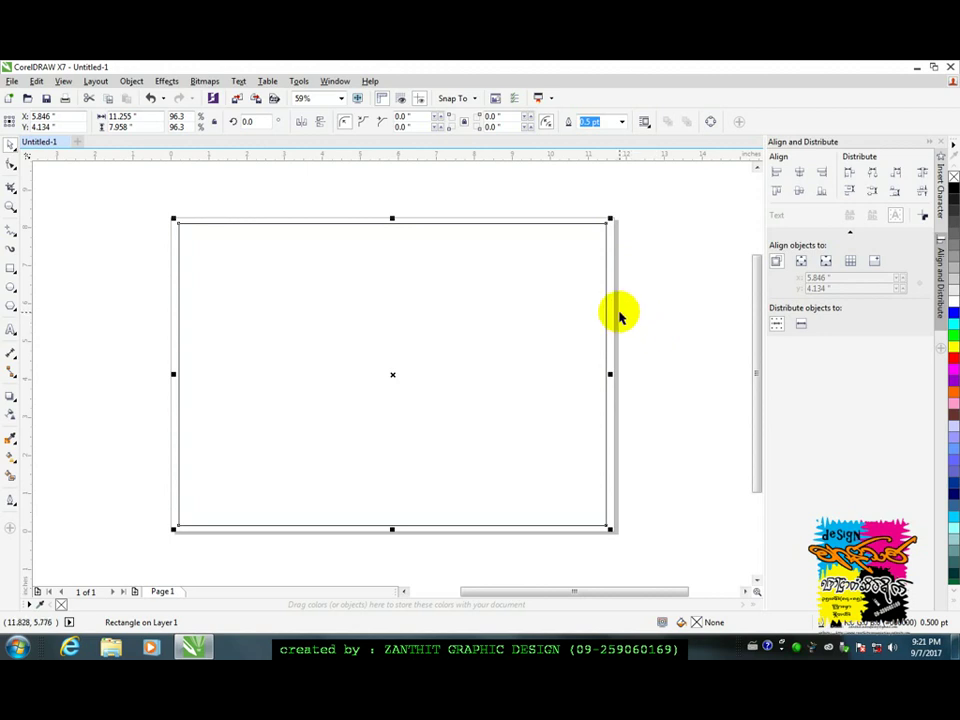
Make a smaller concentric copy of the border rectangle, about 10.957 inches wide, and adjust its height to even the gap.
{"action": "left_click_drag", "start_coordinate": [610, 221], "coordinate": [606, 223]}
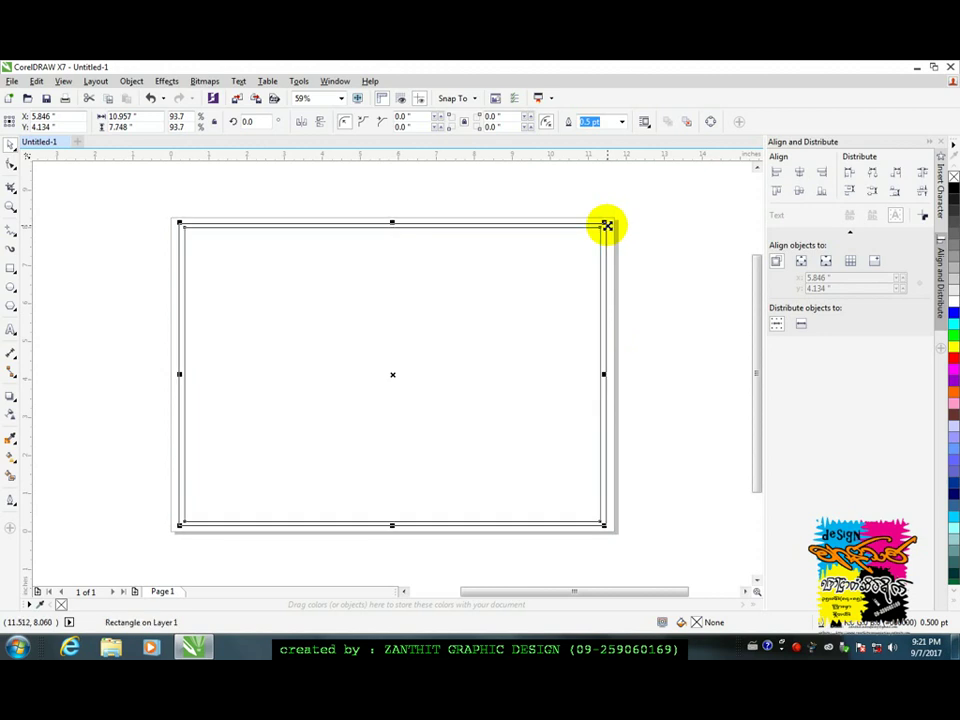
{"action": "left_click_drag", "start_coordinate": [392, 525], "coordinate": [392, 526]}
{"action": "left_click", "coordinate": [690, 422]}
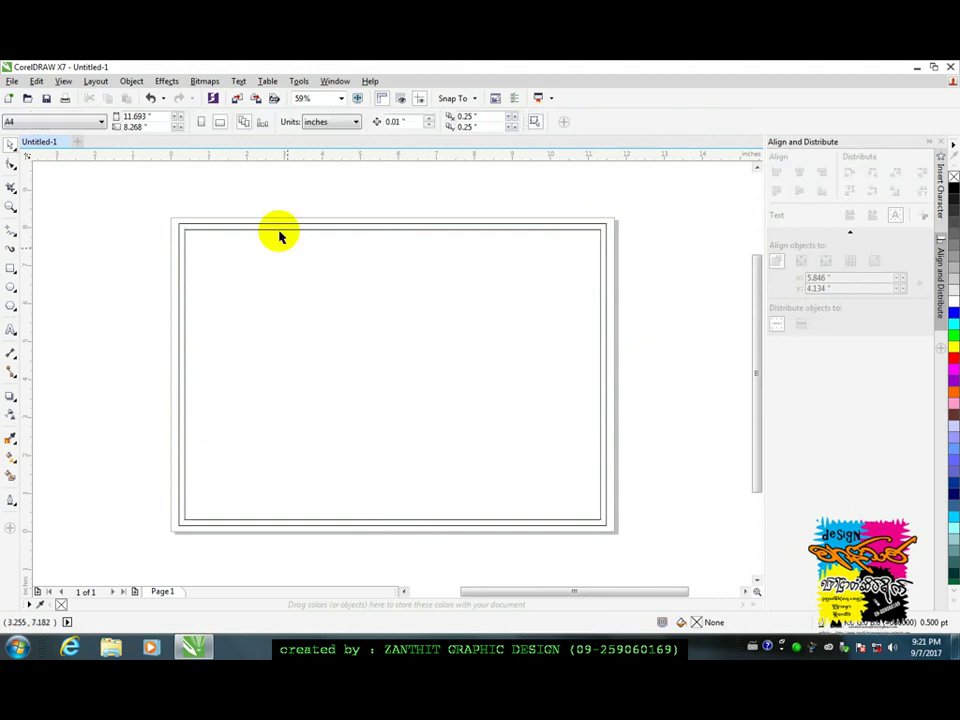
Set the outer border rectangle's outline width to 8 pt.
{"action": "left_click", "coordinate": [282, 224]}
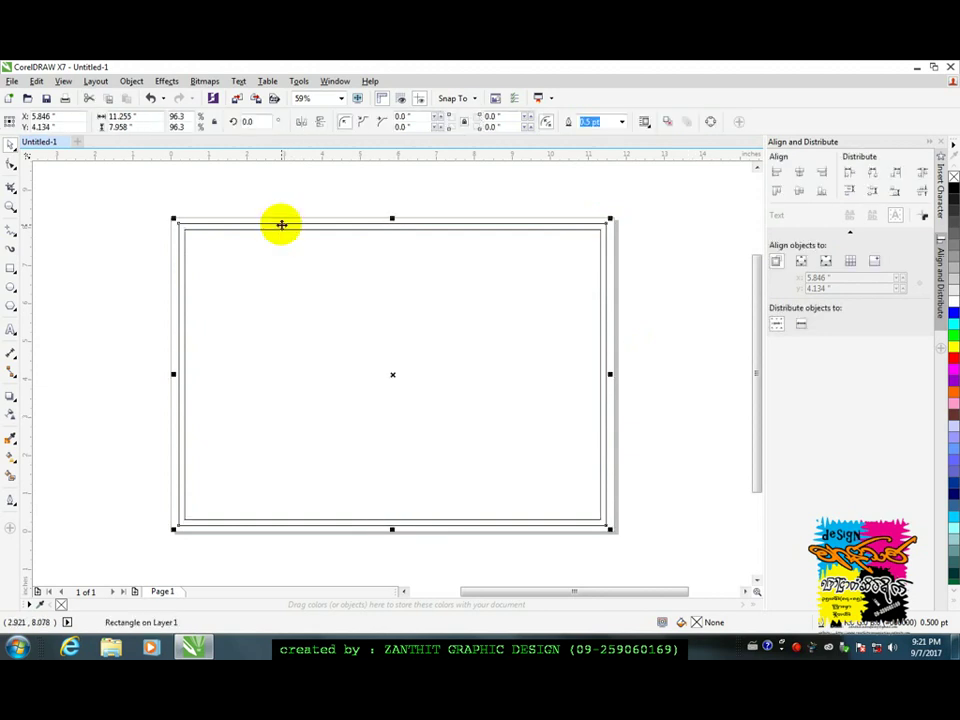
{"action": "left_click", "coordinate": [12, 503]}
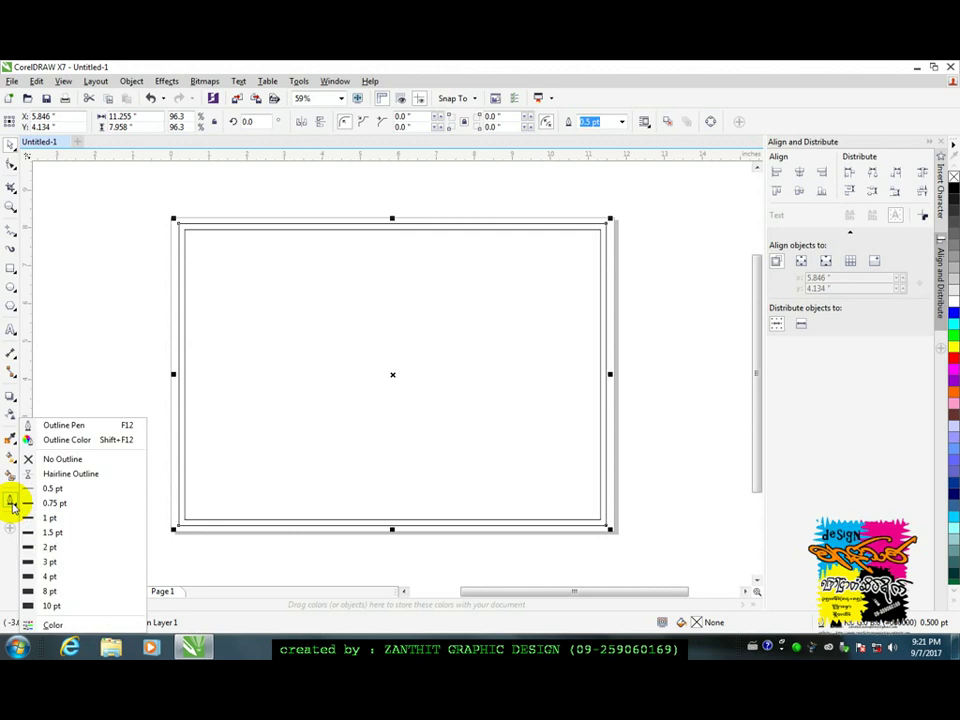
{"action": "left_click", "coordinate": [43, 424]}
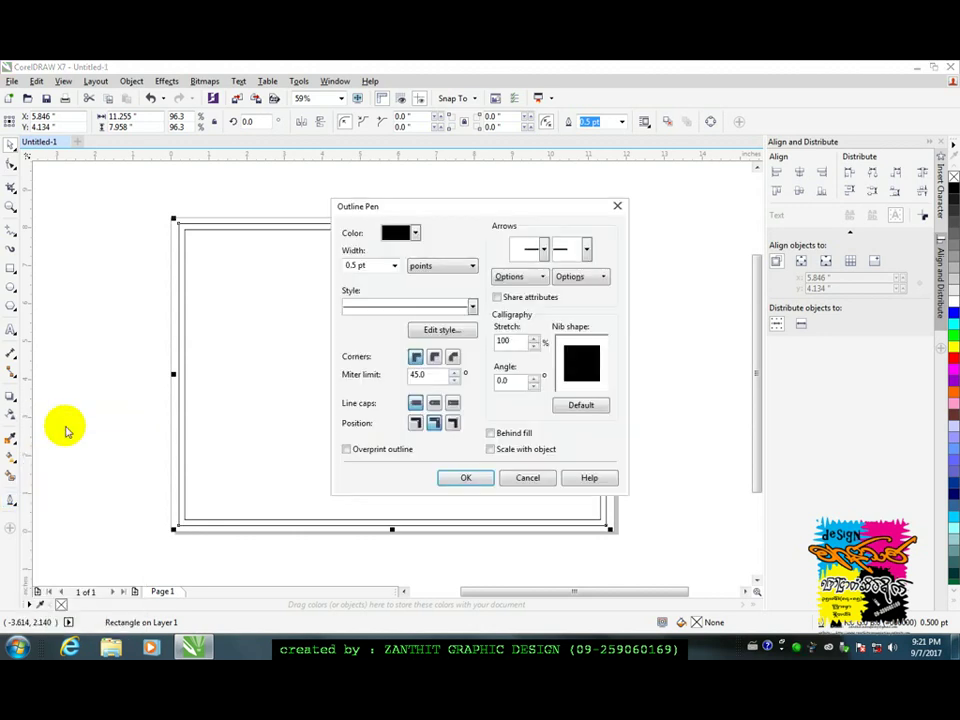
{"action": "left_click", "coordinate": [394, 267]}
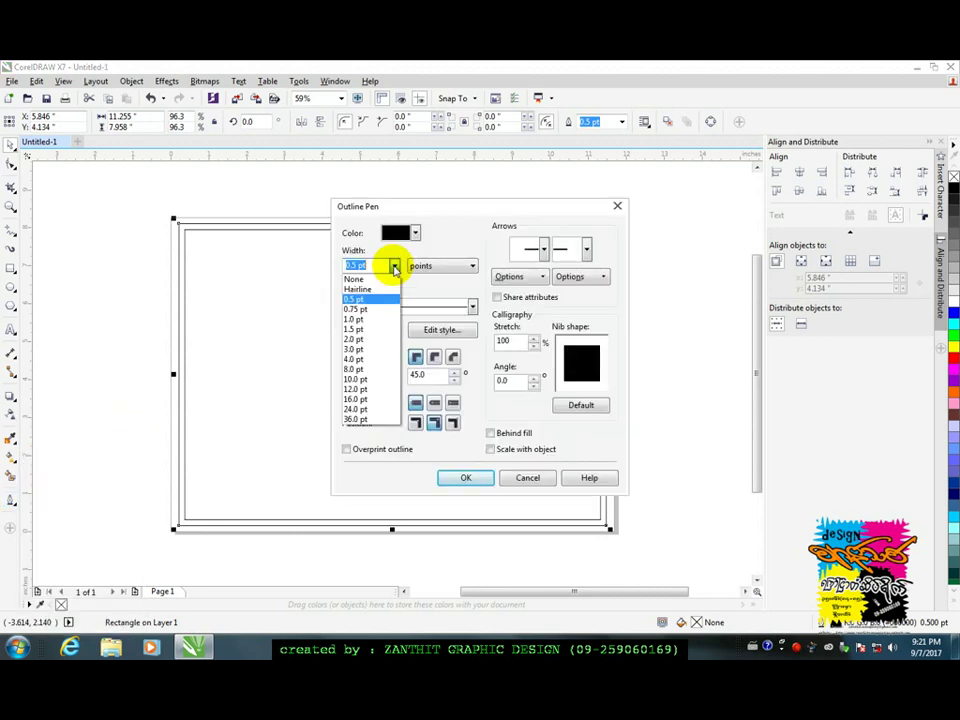
{"action": "left_click", "coordinate": [372, 370]}
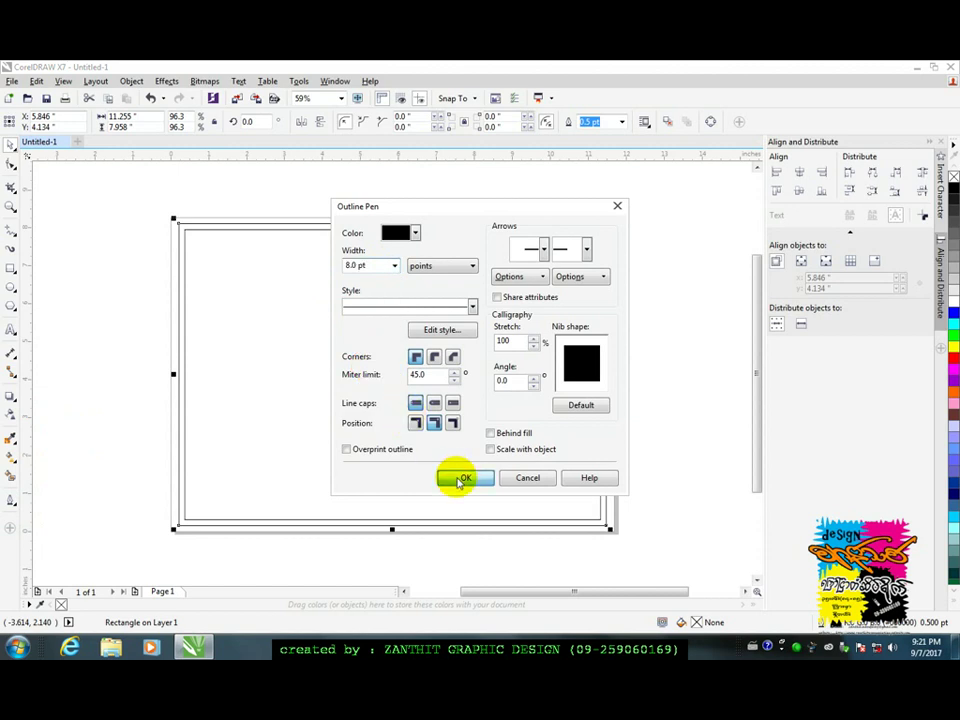
{"action": "left_click", "coordinate": [457, 481]}
{"action": "left_click", "coordinate": [645, 373]}
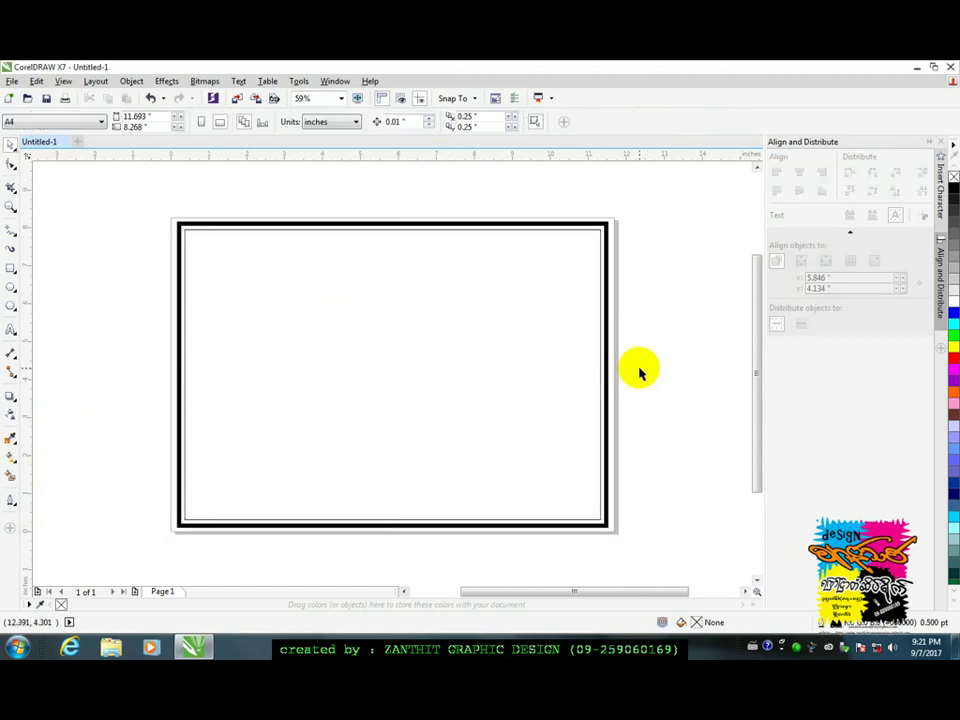
Hide the Outline flyout from the toolbox and restore it.
{"action": "left_click", "coordinate": [11, 529]}
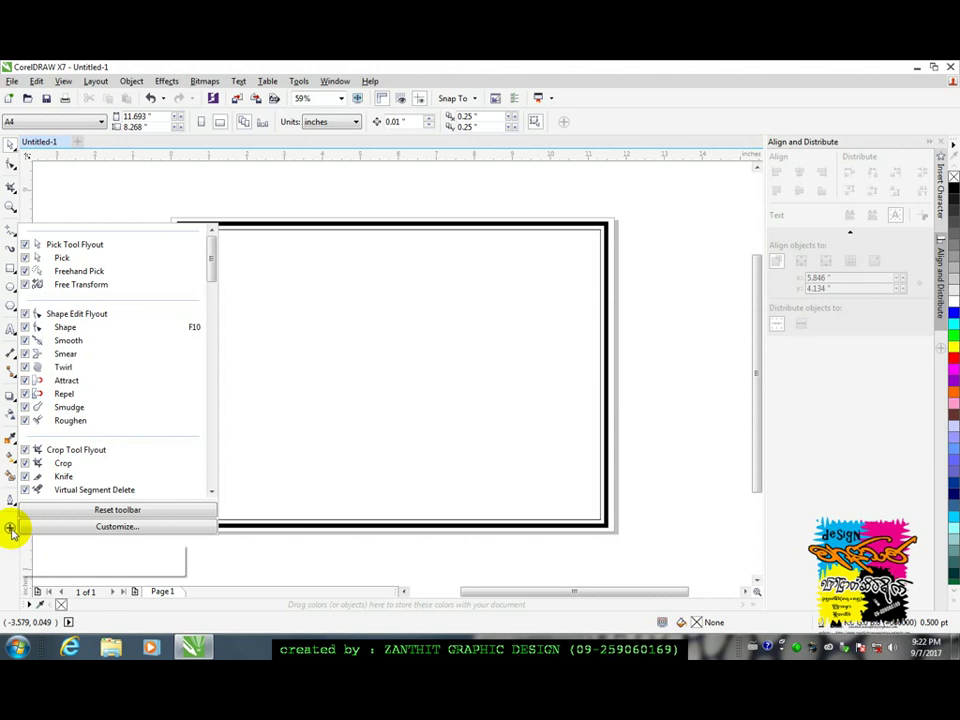
{"action": "left_click_drag", "start_coordinate": [212, 260], "coordinate": [216, 461]}
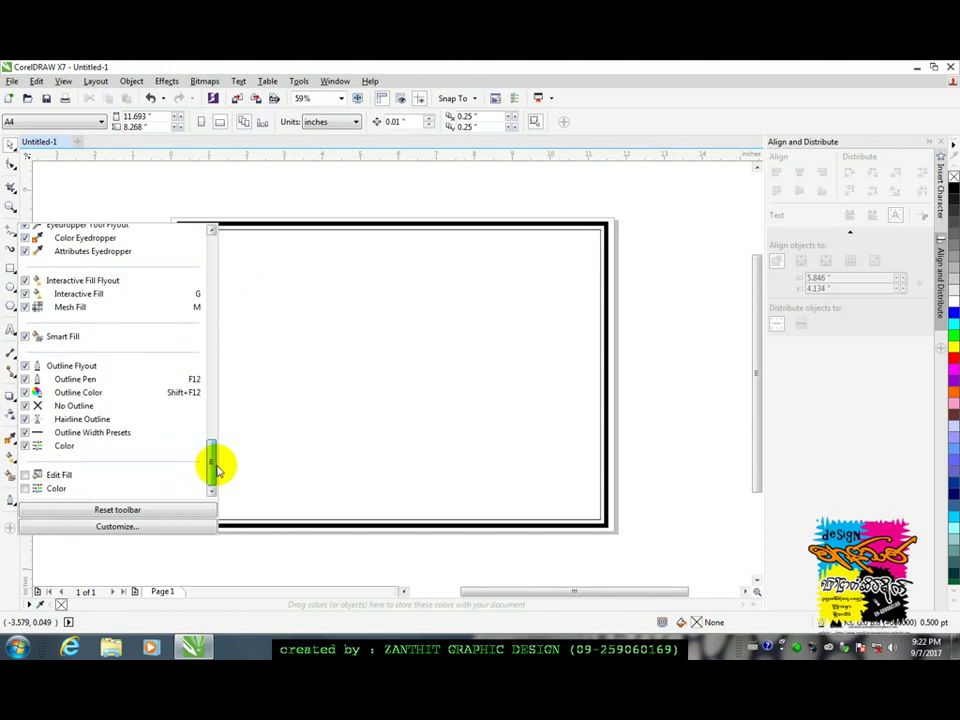
{"action": "left_click", "coordinate": [25, 366]}
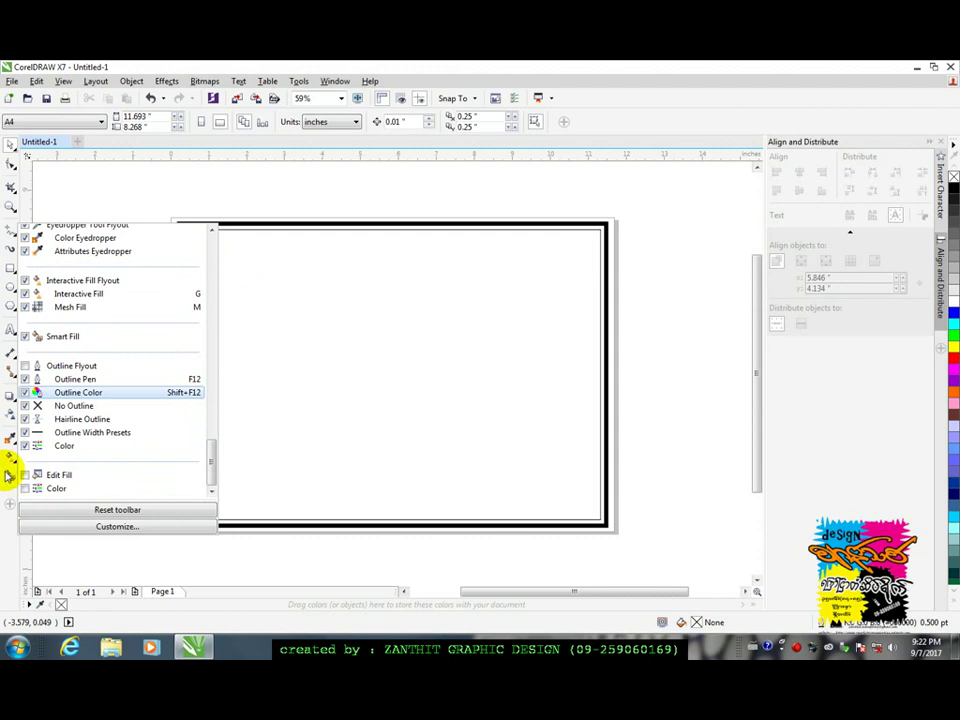
{"action": "left_click", "coordinate": [25, 366]}
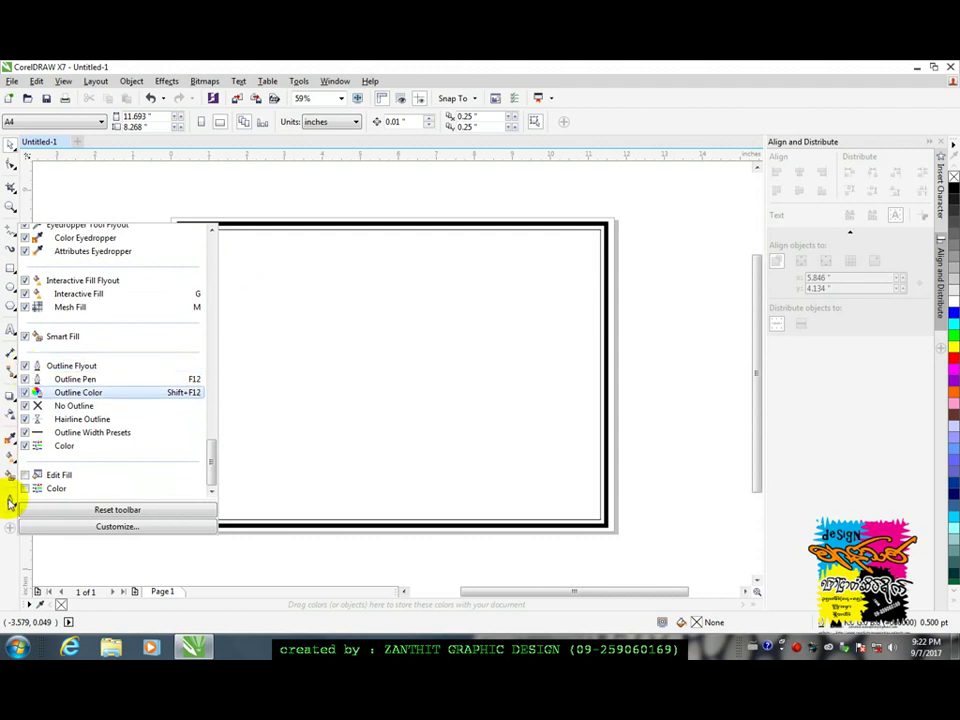
{"action": "left_click", "coordinate": [255, 200]}
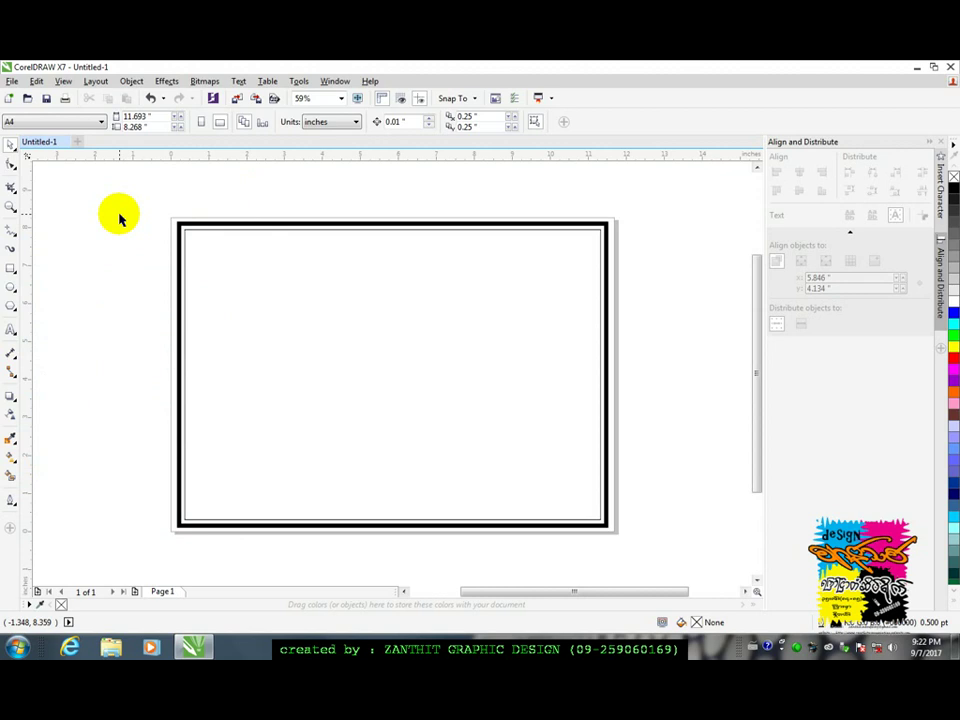
Browse the fonts available for the Text tool without choosing one, and return to the Pick tool.
{"action": "left_click", "coordinate": [12, 333]}
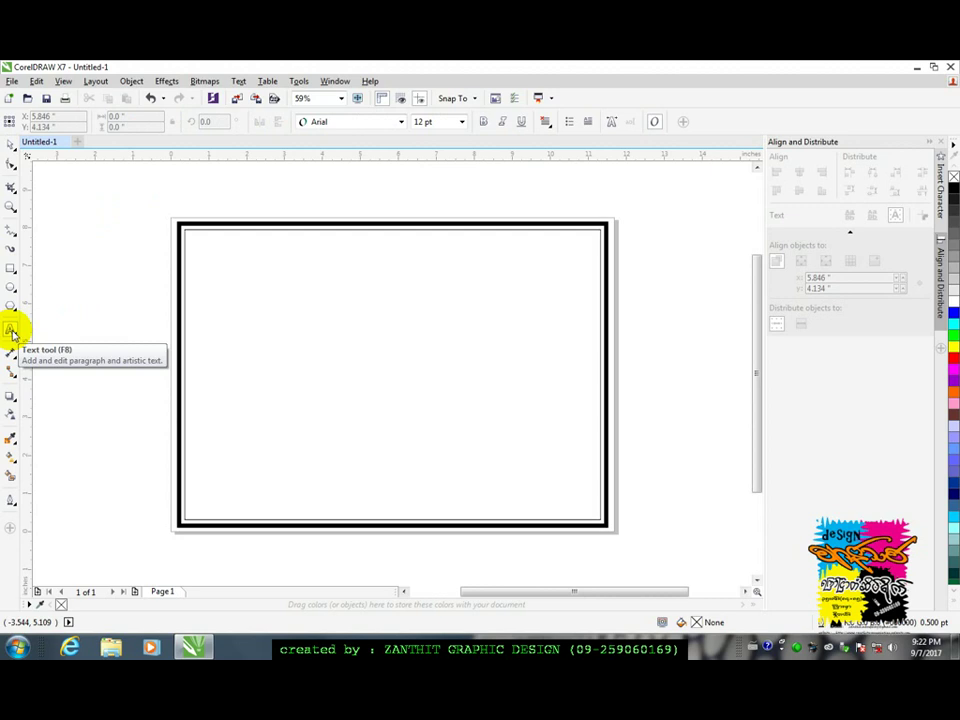
{"action": "left_click", "coordinate": [402, 122]}
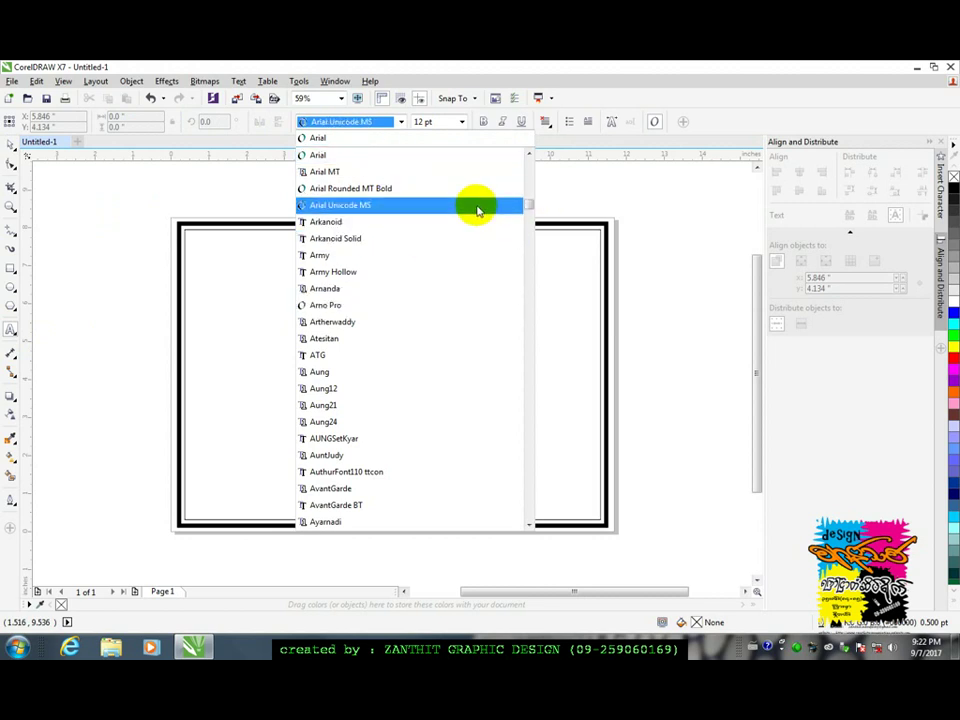
{"action": "left_click_drag", "start_coordinate": [525, 204], "coordinate": [518, 172]}
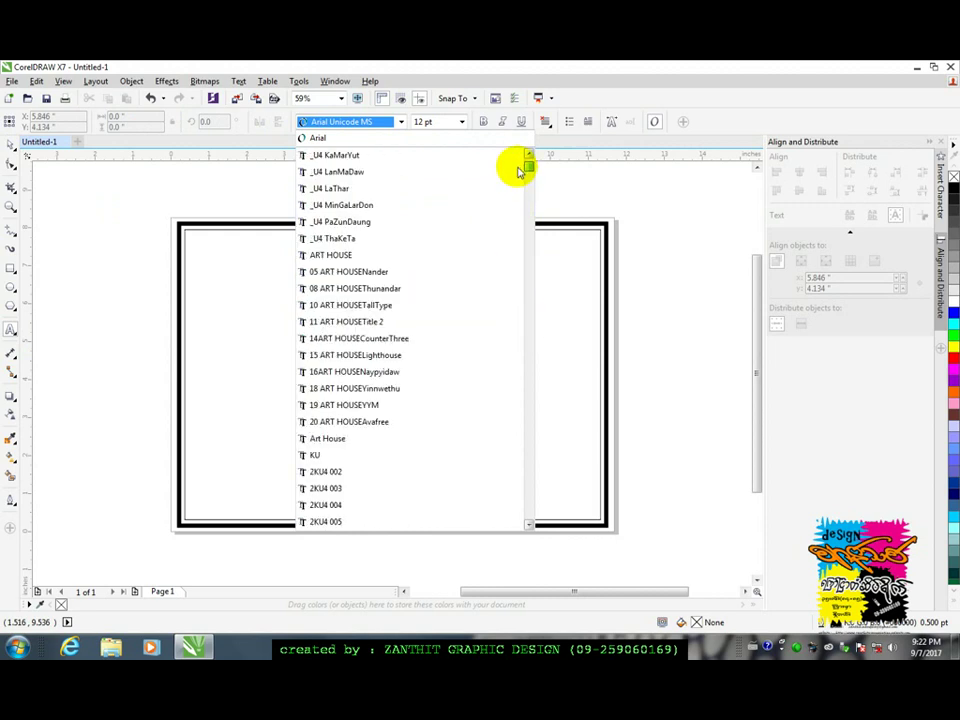
{"action": "left_click", "coordinate": [567, 188]}
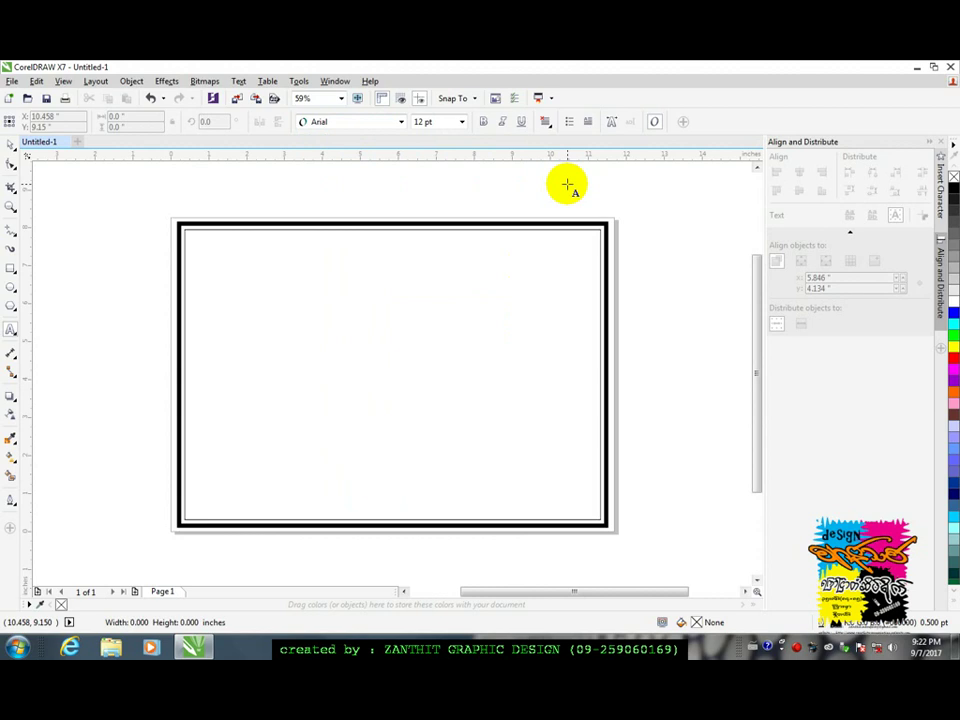
{"action": "left_click", "coordinate": [11, 142]}
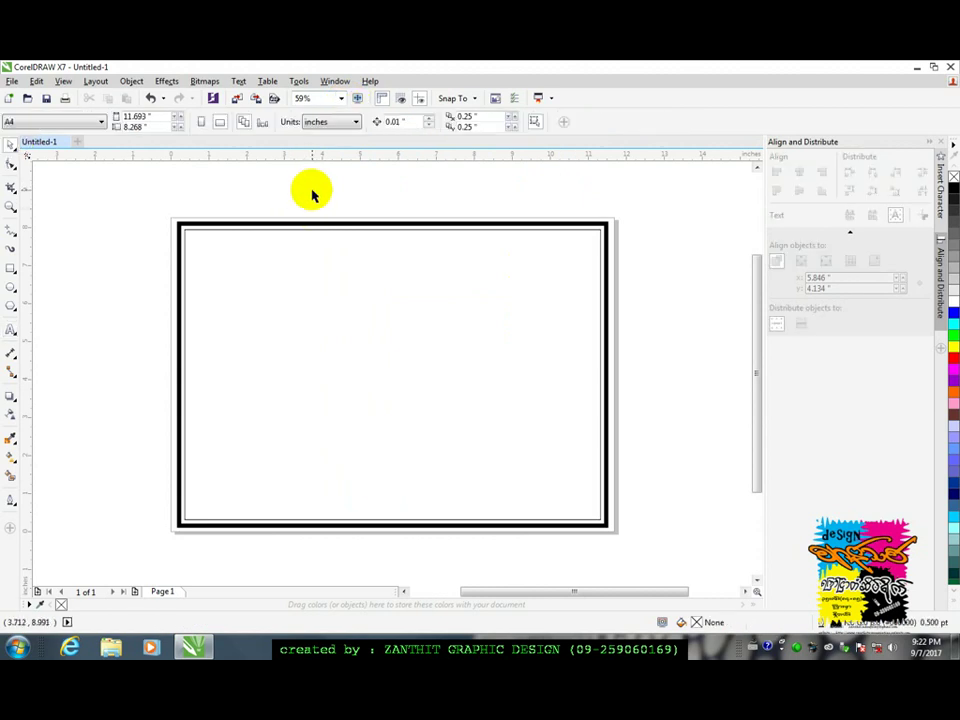
Open the QuickCorrect options and enable two-initial-capitals correction, day-name capitalization and typographic quotes.
{"action": "left_click", "coordinate": [239, 83]}
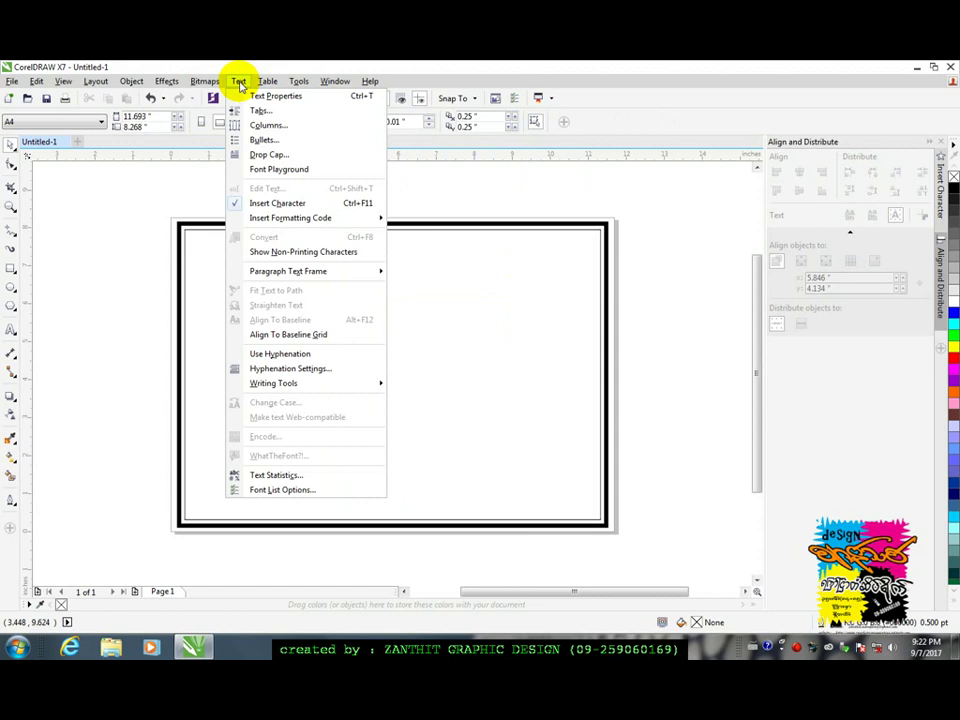
{"action": "mouse_move", "coordinate": [321, 395]}
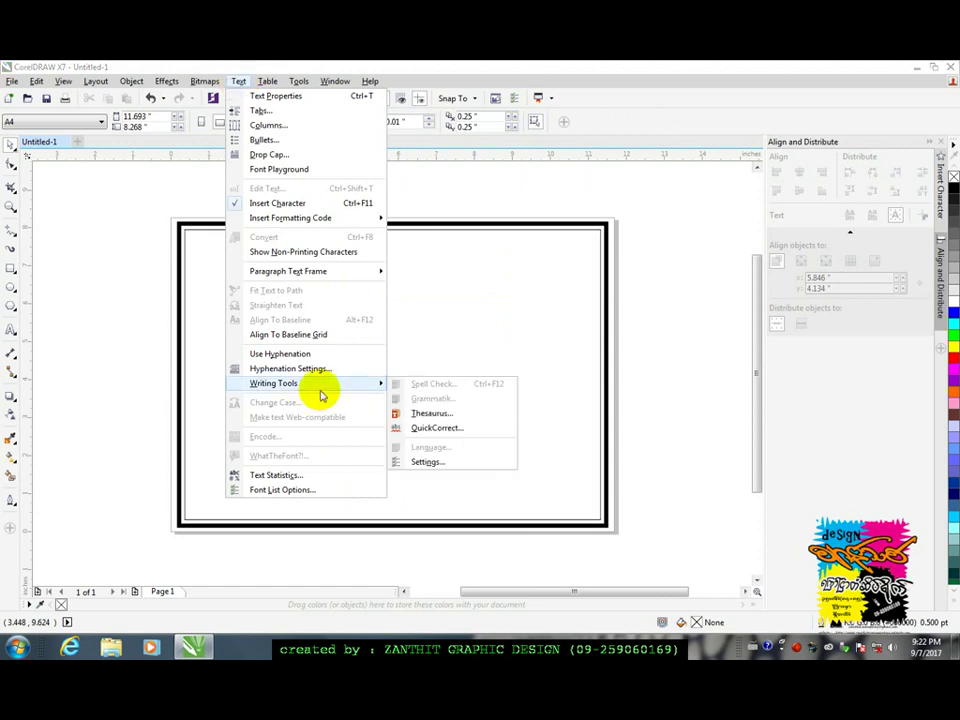
{"action": "left_click", "coordinate": [420, 428]}
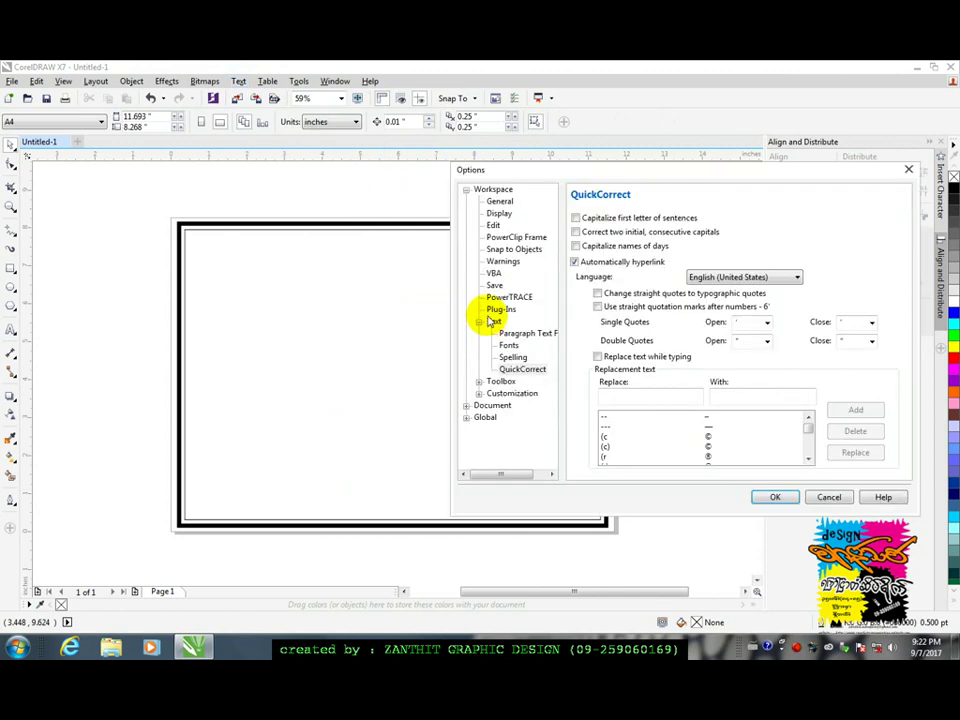
{"action": "left_click_drag", "start_coordinate": [566, 175], "coordinate": [531, 177]}
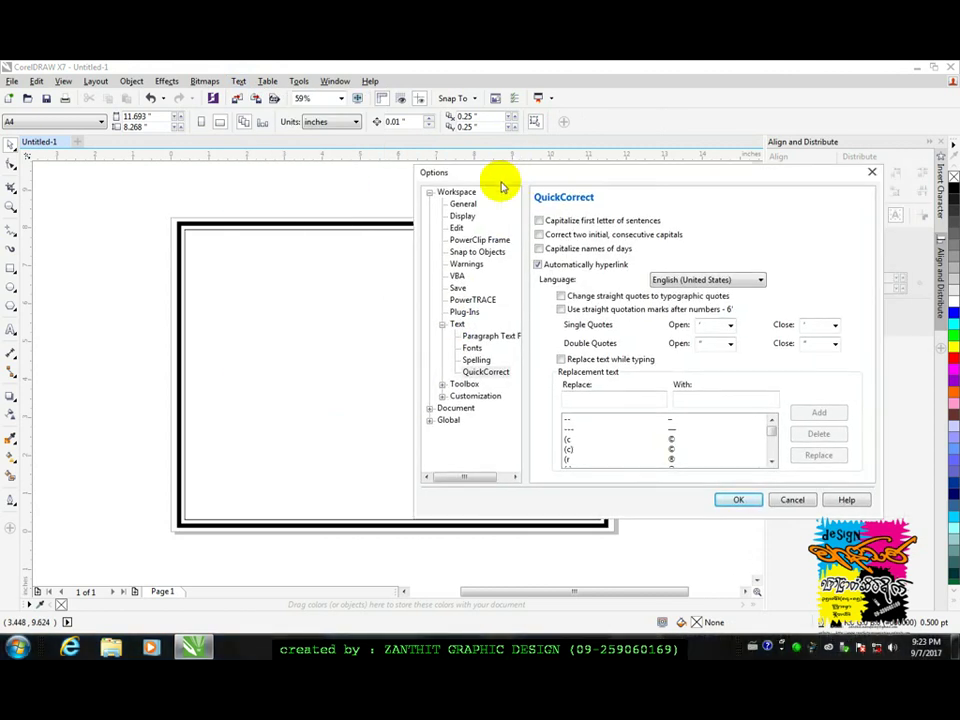
{"action": "left_click", "coordinate": [539, 236]}
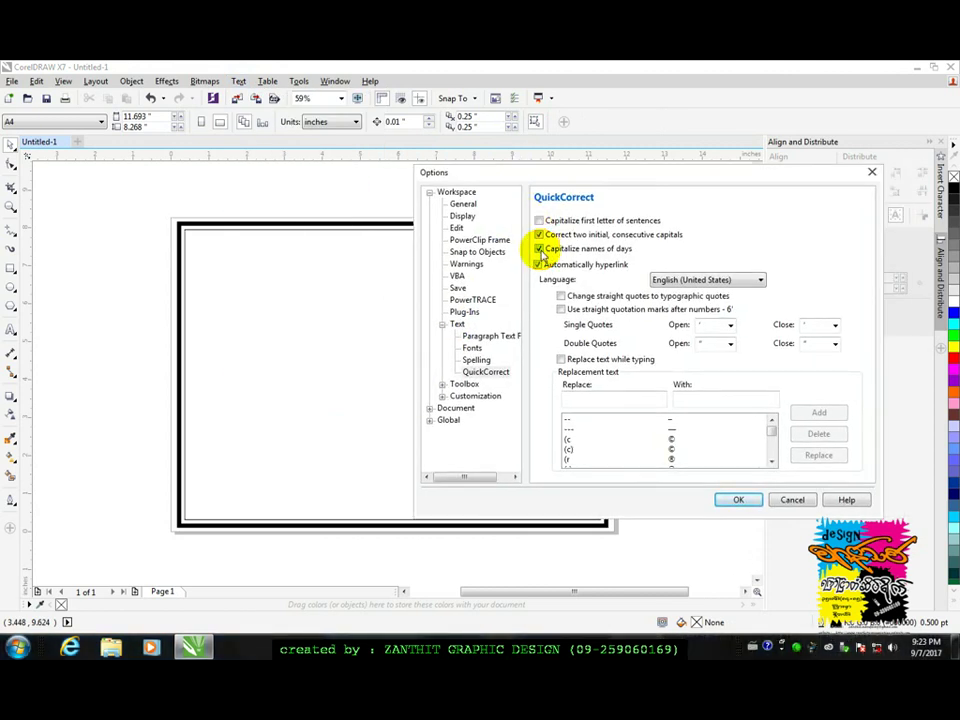
{"action": "left_click", "coordinate": [539, 249]}
{"action": "left_click", "coordinate": [561, 296]}
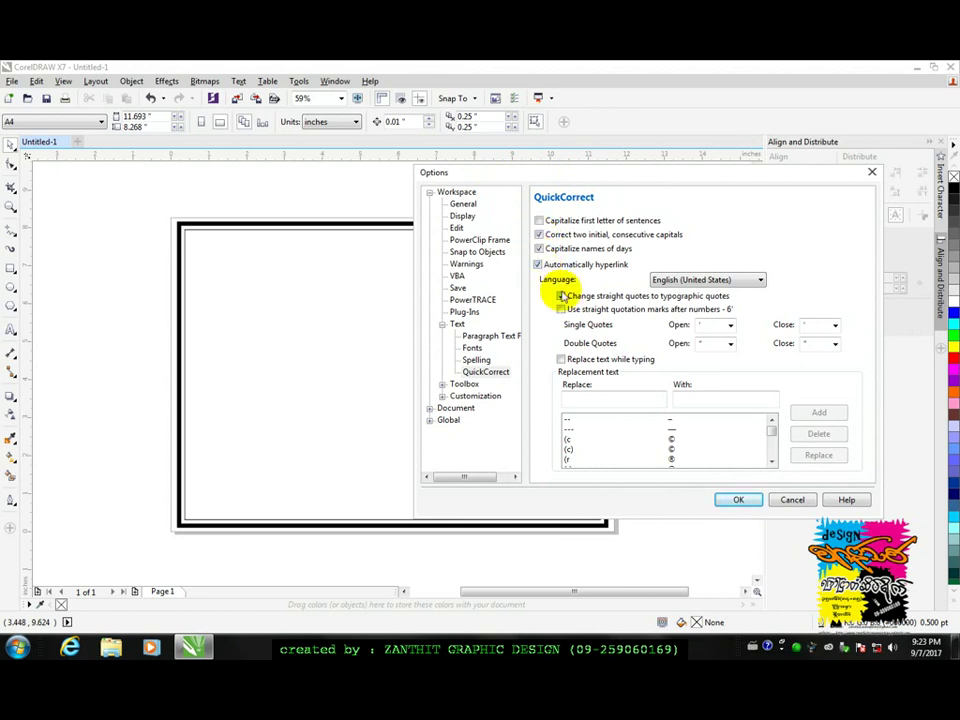
Turn off all enabled QuickCorrect options, including automatic hyperlinks and typographic quotes, check the Fonts options, and apply the settings.
{"action": "left_click", "coordinate": [541, 234]}
{"action": "left_click", "coordinate": [541, 248]}
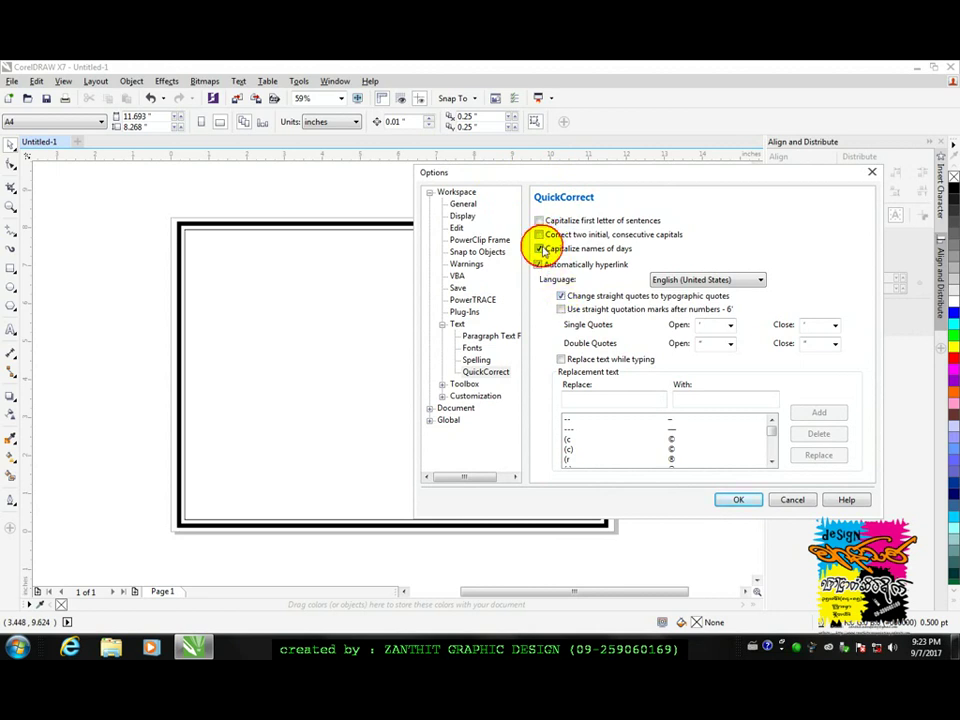
{"action": "left_click", "coordinate": [540, 265]}
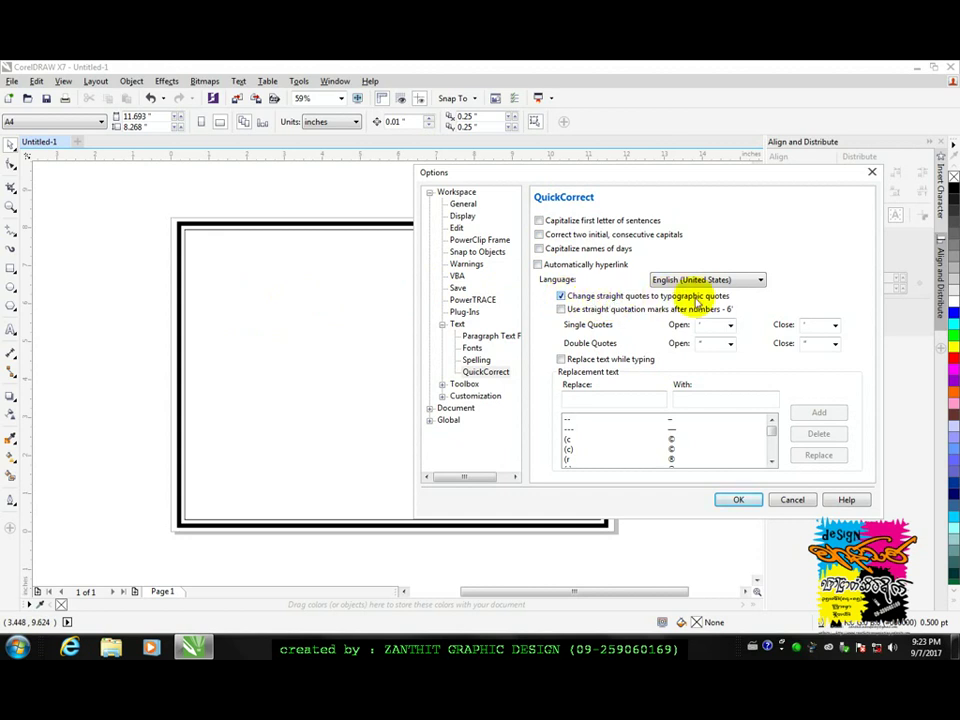
{"action": "left_click", "coordinate": [561, 296]}
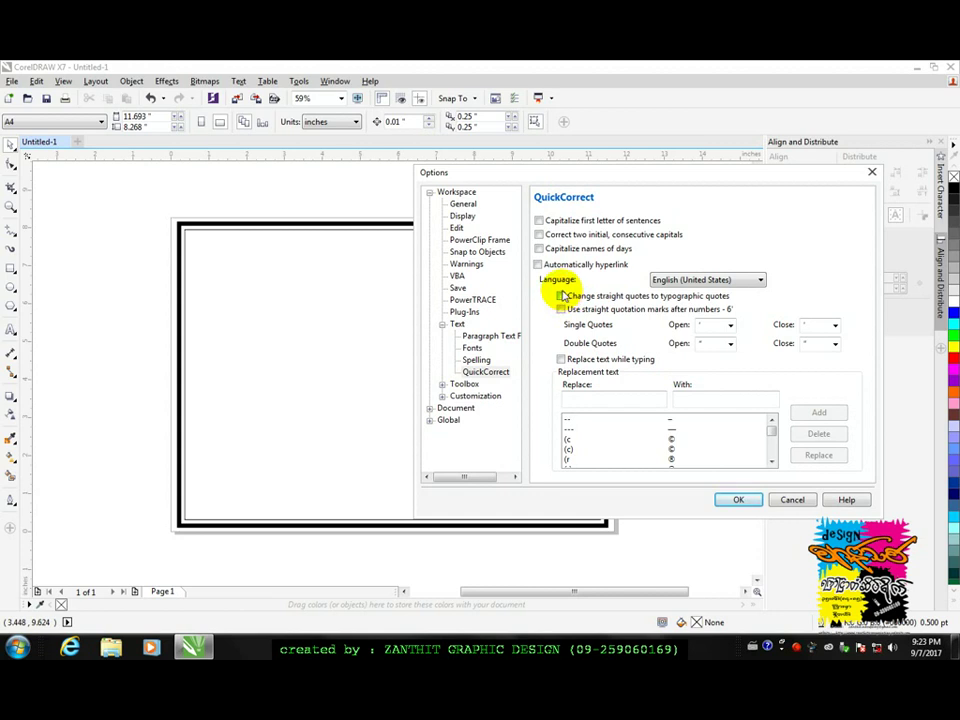
{"action": "left_click", "coordinate": [472, 348]}
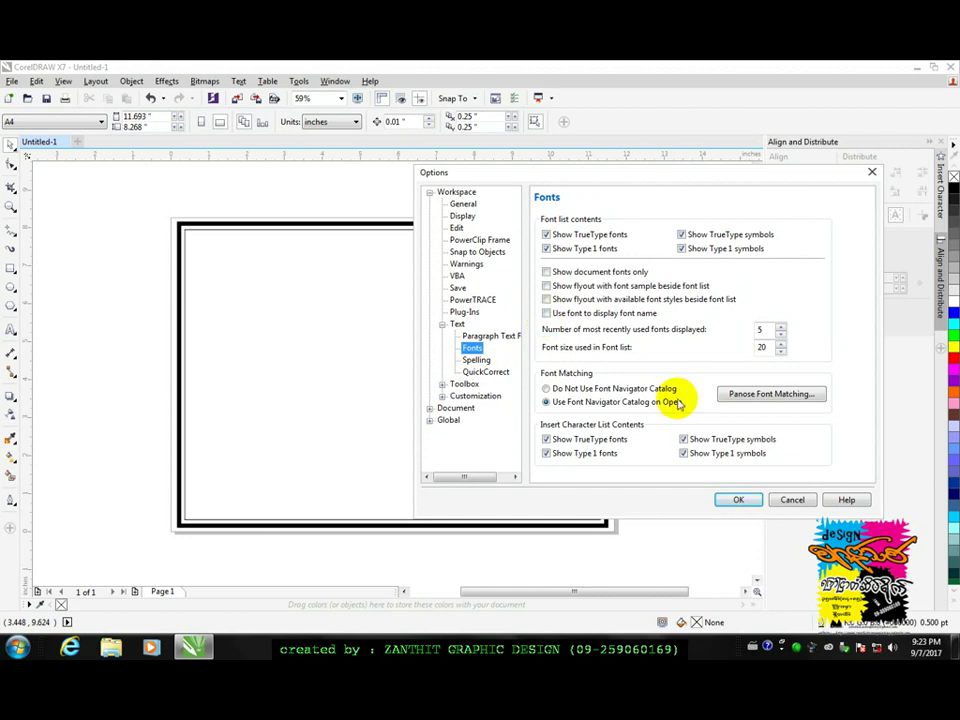
{"action": "left_click", "coordinate": [745, 501]}
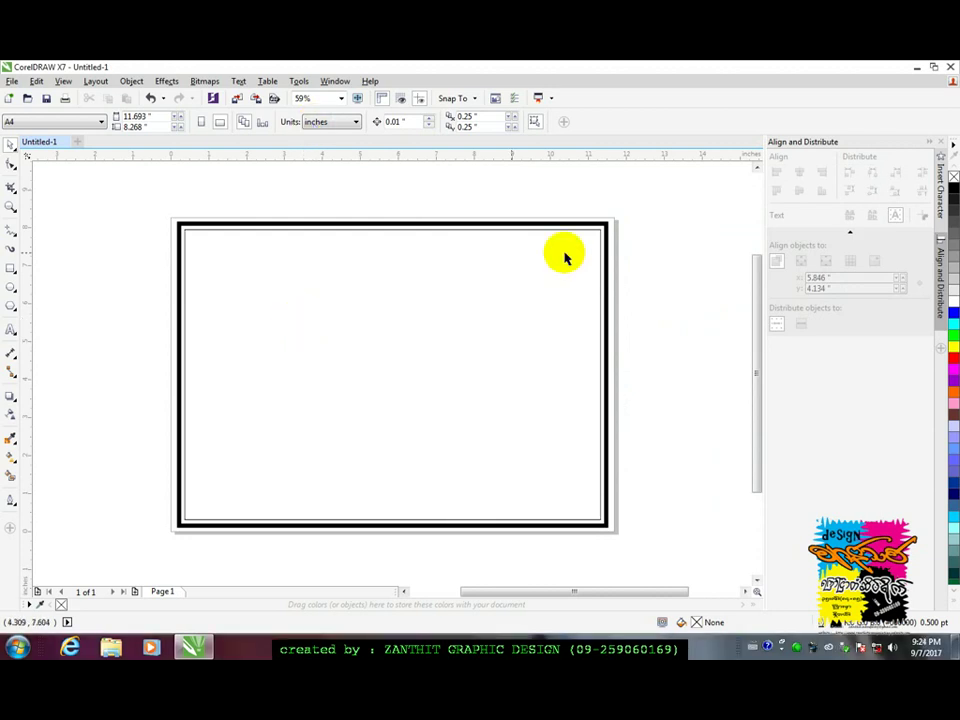
Show the Insert Character glyphs and place an Arial ampersand beside the page's right edge.
{"action": "left_click", "coordinate": [239, 84]}
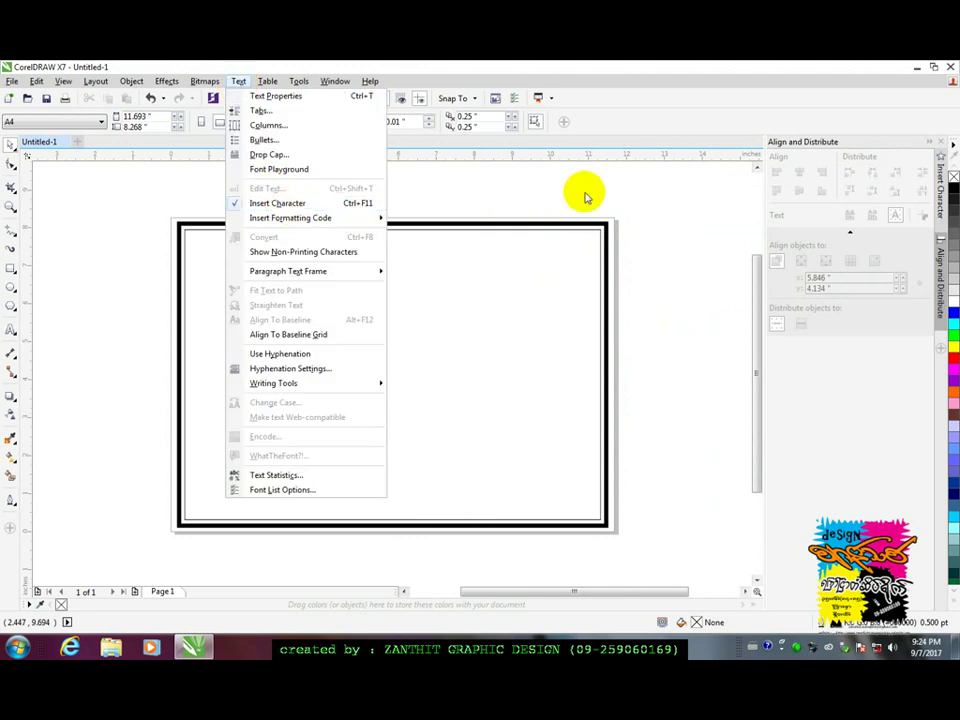
{"action": "left_click", "coordinate": [940, 205]}
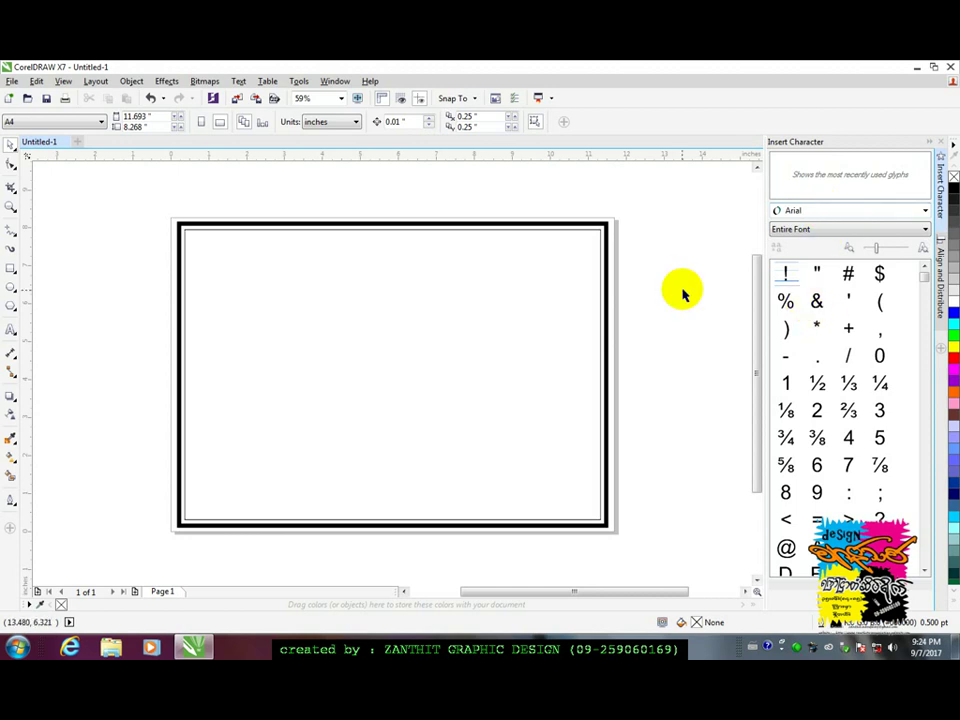
{"action": "left_click_drag", "start_coordinate": [817, 301], "coordinate": [689, 342]}
{"action": "left_click", "coordinate": [689, 341]}
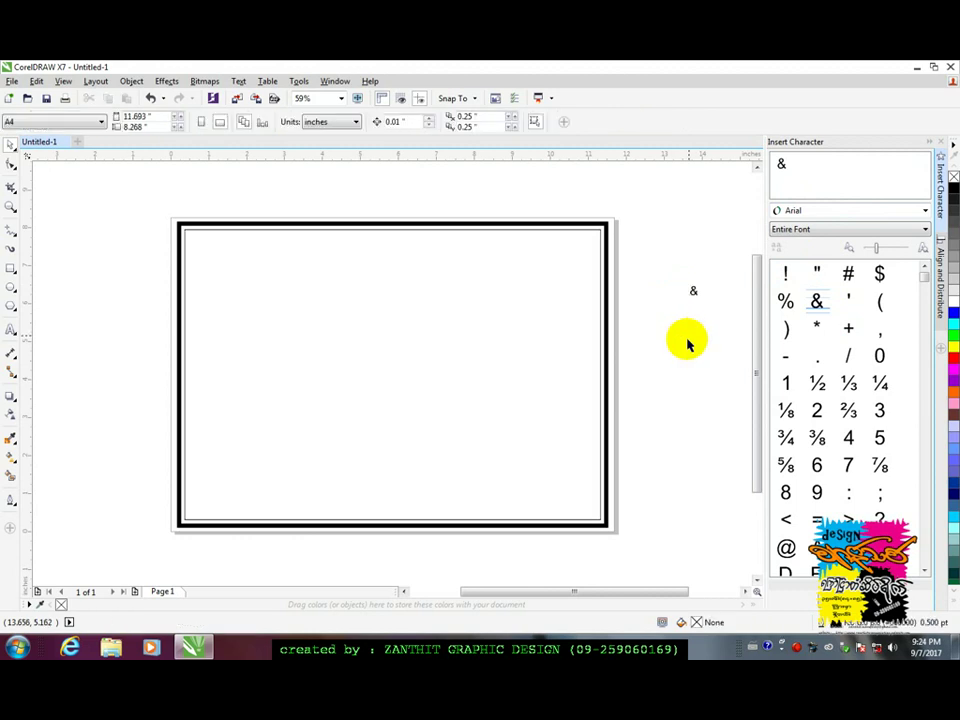
Start an artistic text object to the right of the page and insert the Arial glyphs 1 and ½ into it.
{"action": "left_click", "coordinate": [10, 330]}
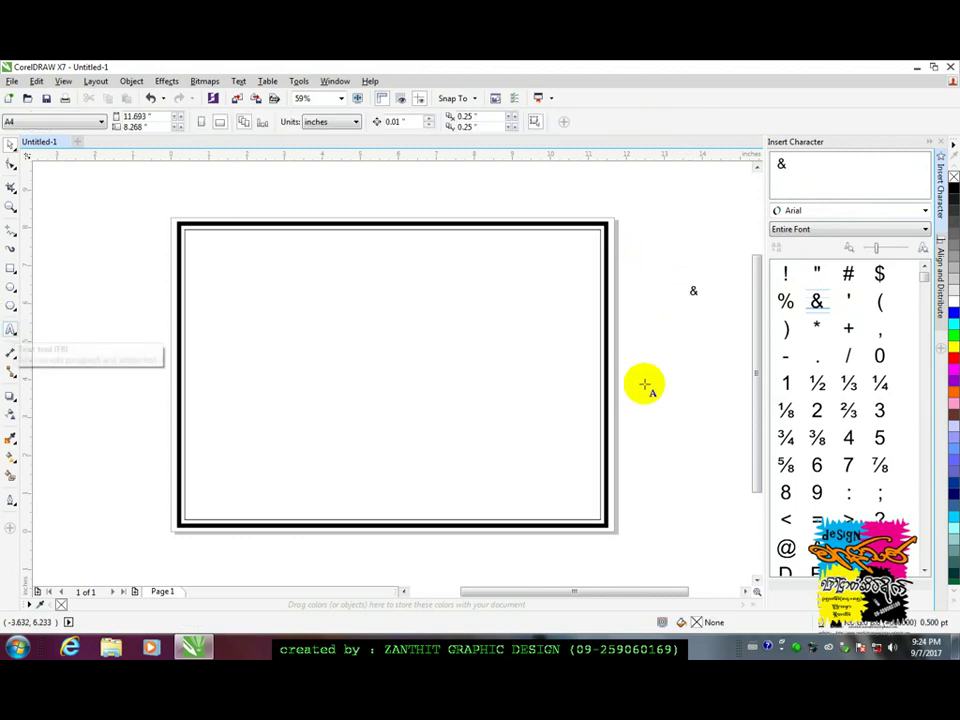
{"action": "left_click", "coordinate": [643, 383]}
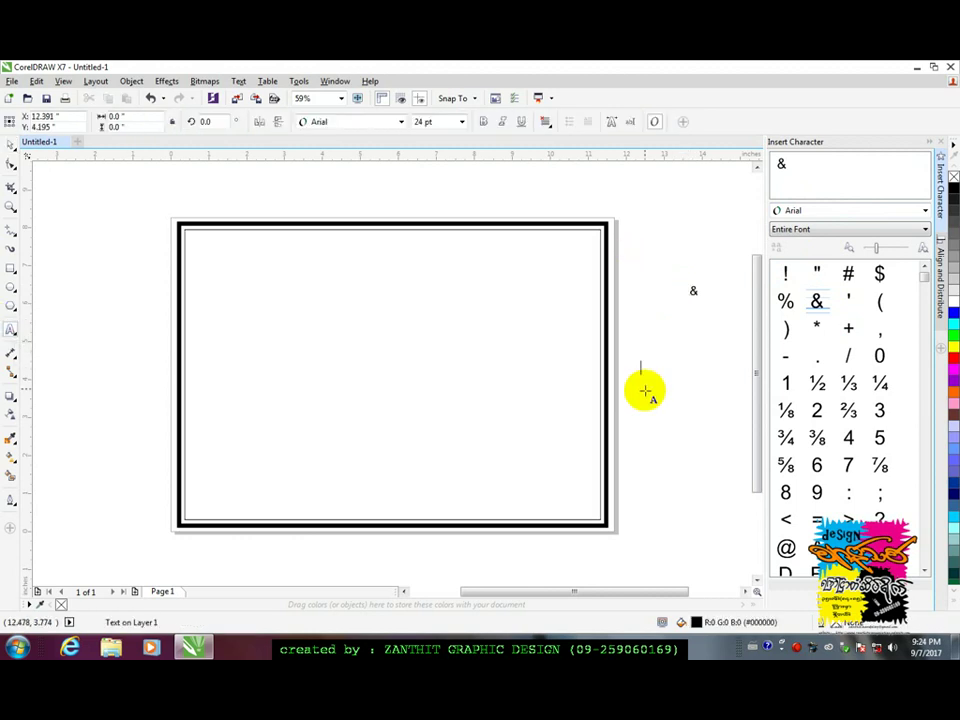
{"action": "double_click", "coordinate": [786, 383]}
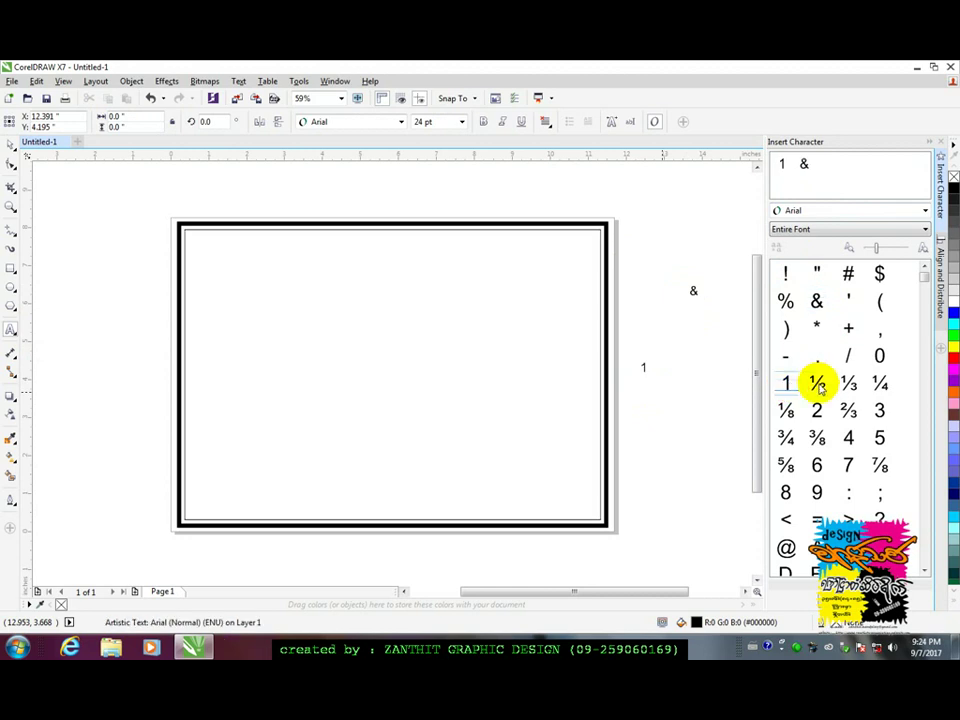
{"action": "left_click_drag", "start_coordinate": [823, 385], "coordinate": [643, 370]}
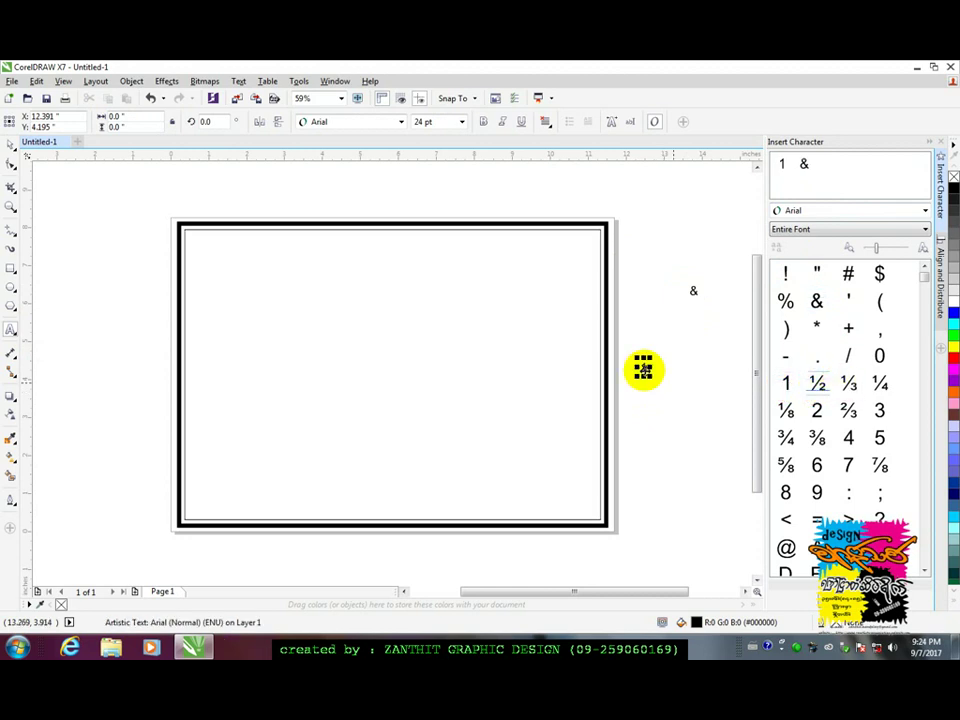
{"action": "double_click", "coordinate": [818, 385]}
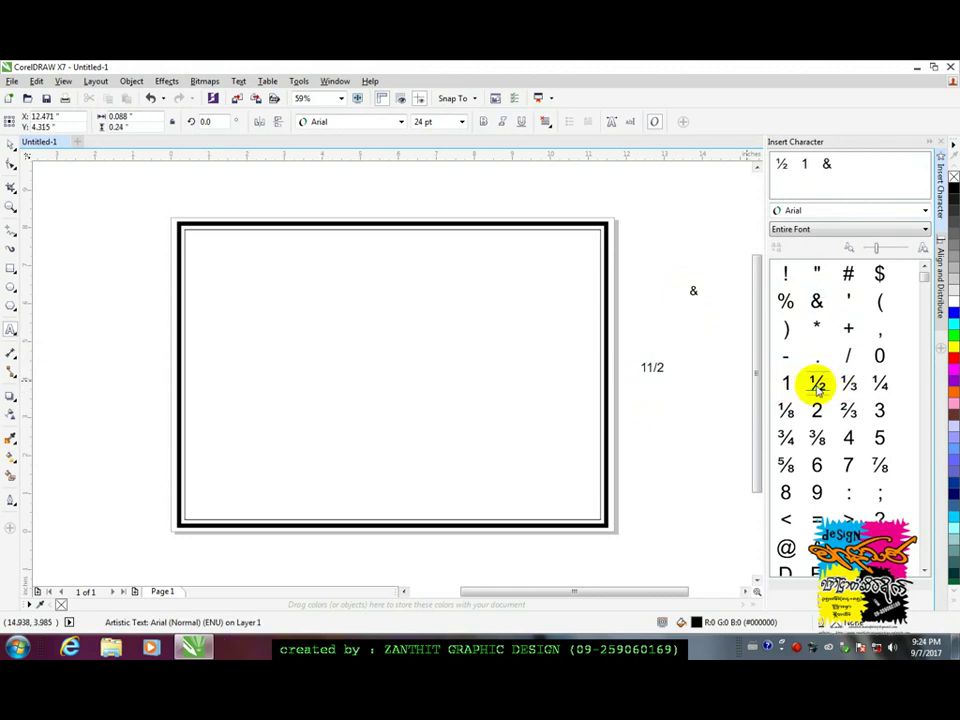
Add the Arial ⅓ glyph to the text object, and delete that text and the ampersand beside the page.
{"action": "double_click", "coordinate": [850, 388]}
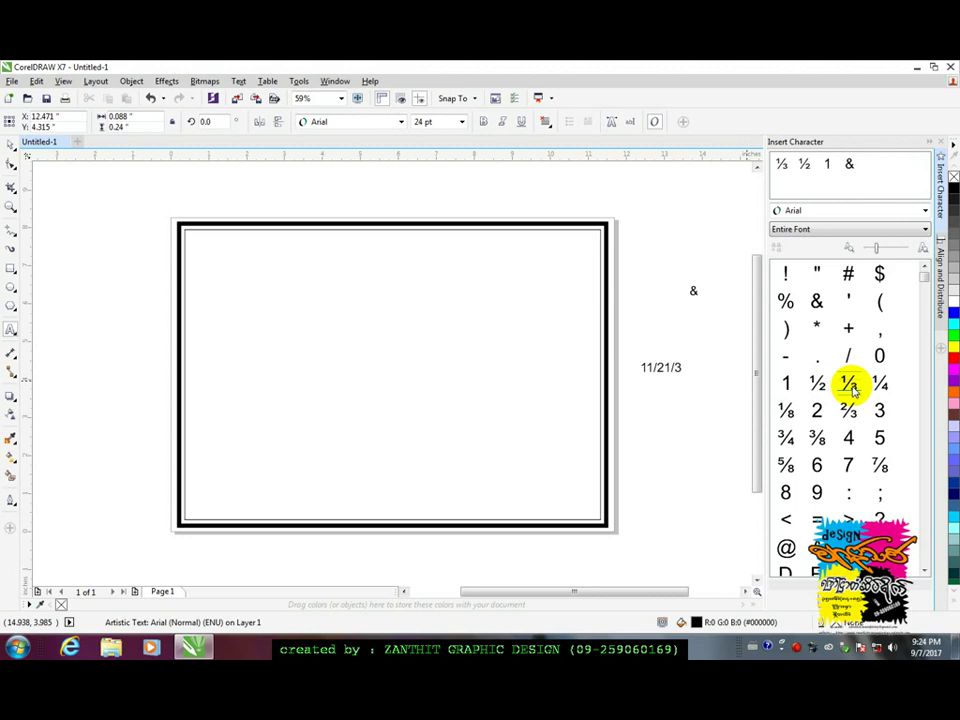
{"action": "left_click", "coordinate": [12, 145]}
{"action": "left_click", "coordinate": [672, 367]}
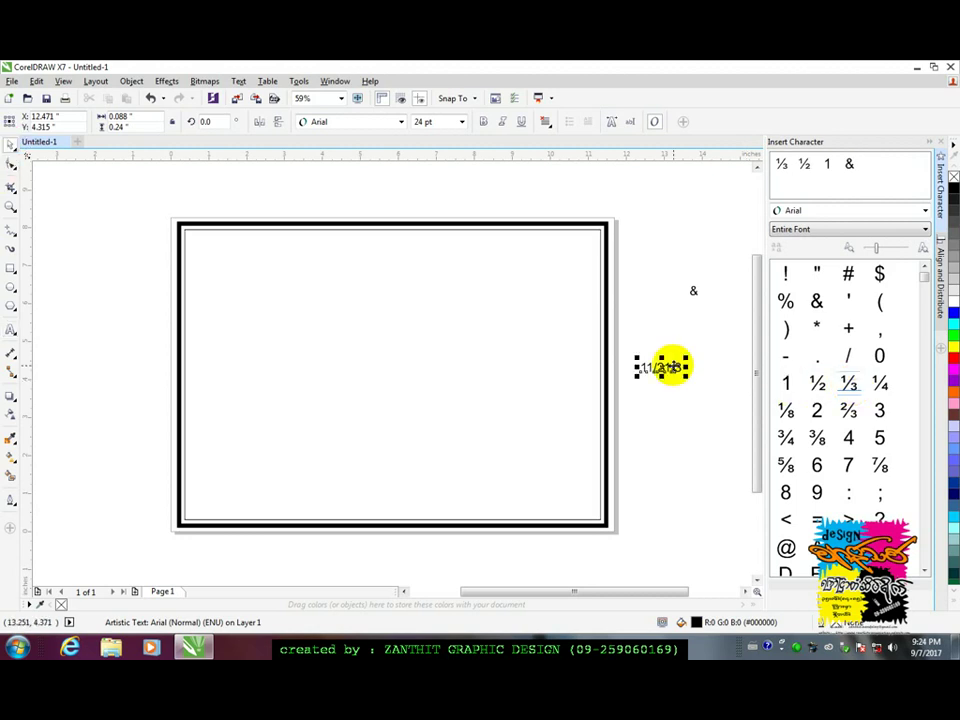
{"action": "key", "text": "Delete"}
{"action": "left_click_drag", "start_coordinate": [669, 271], "coordinate": [704, 303]}
{"action": "key", "text": "Delete"}
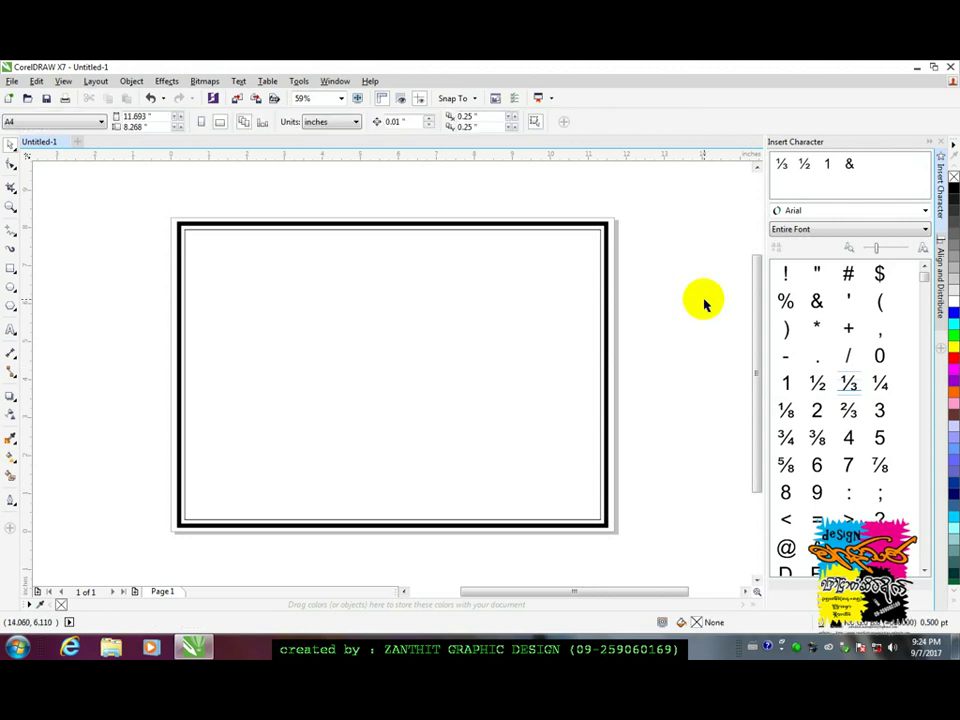
Choose the Metrix-Windings font for Insert Character and place its upper-left corner ornament inside the inner border's upper-left corner.
{"action": "left_click", "coordinate": [821, 210]}
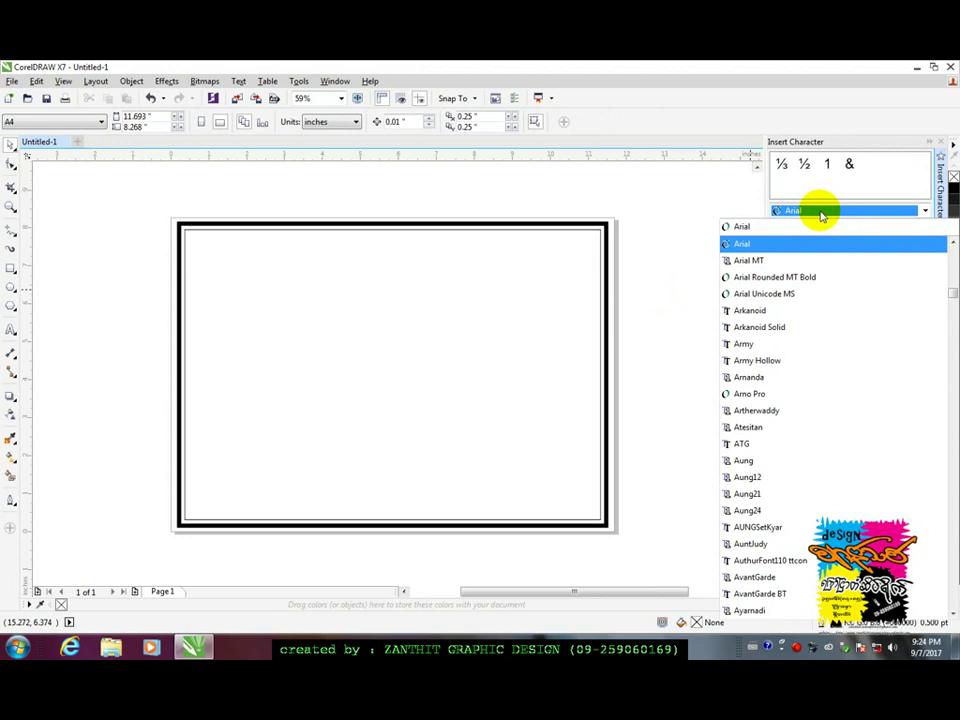
{"action": "type", "text": "Metrix-Windings"}
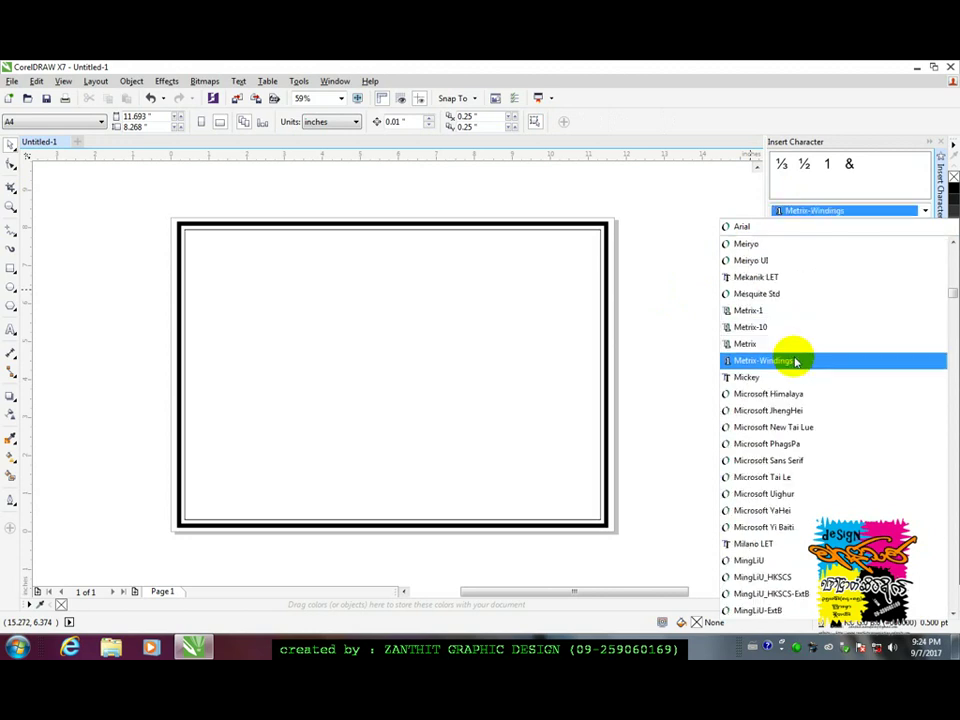
{"action": "left_click", "coordinate": [790, 360]}
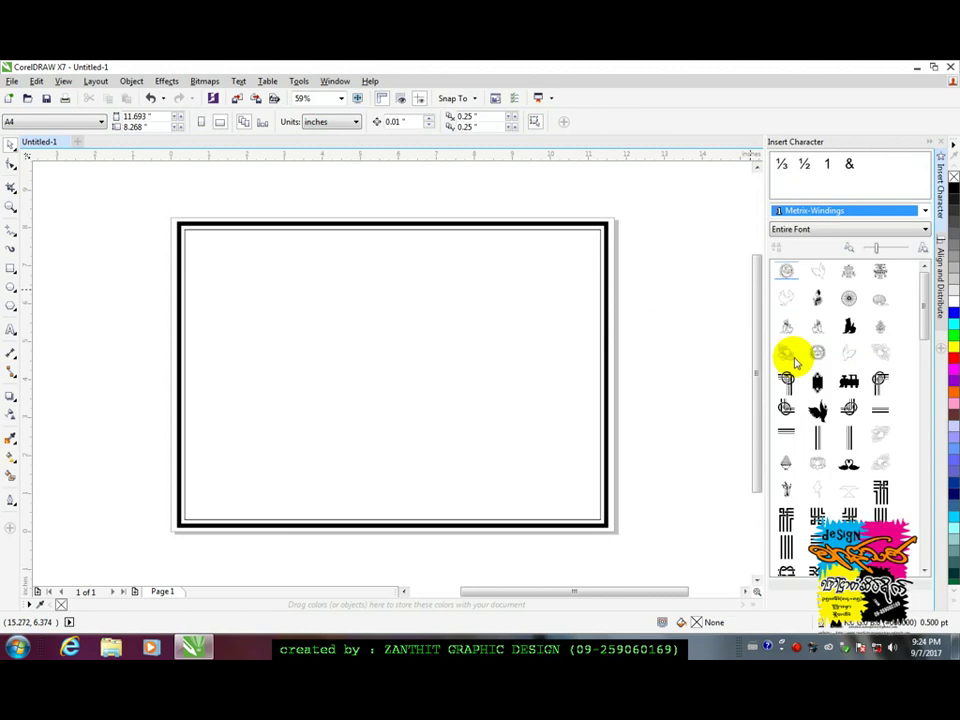
{"action": "left_click_drag", "start_coordinate": [926, 328], "coordinate": [926, 414]}
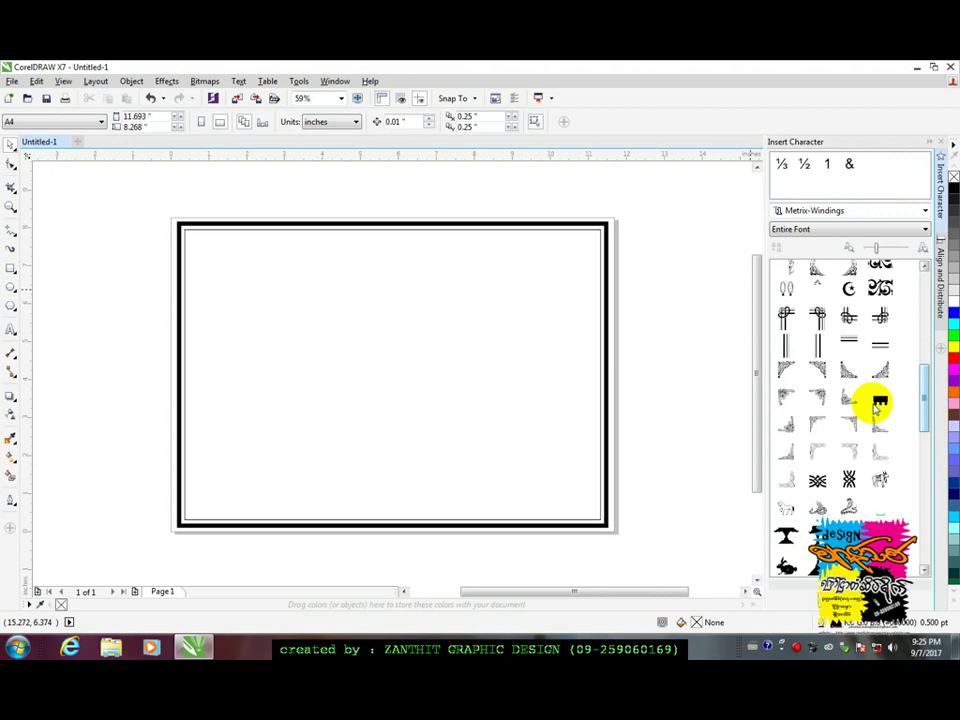
{"action": "left_click_drag", "start_coordinate": [786, 370], "coordinate": [403, 379]}
{"action": "left_click", "coordinate": [645, 375]}
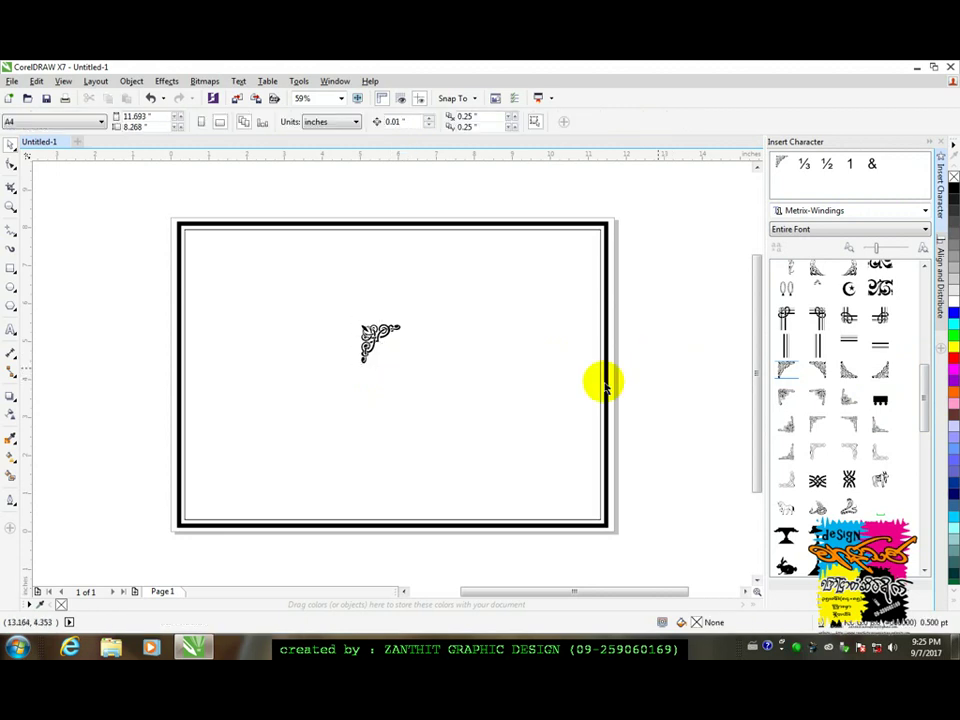
{"action": "left_click_drag", "start_coordinate": [370, 338], "coordinate": [204, 241]}
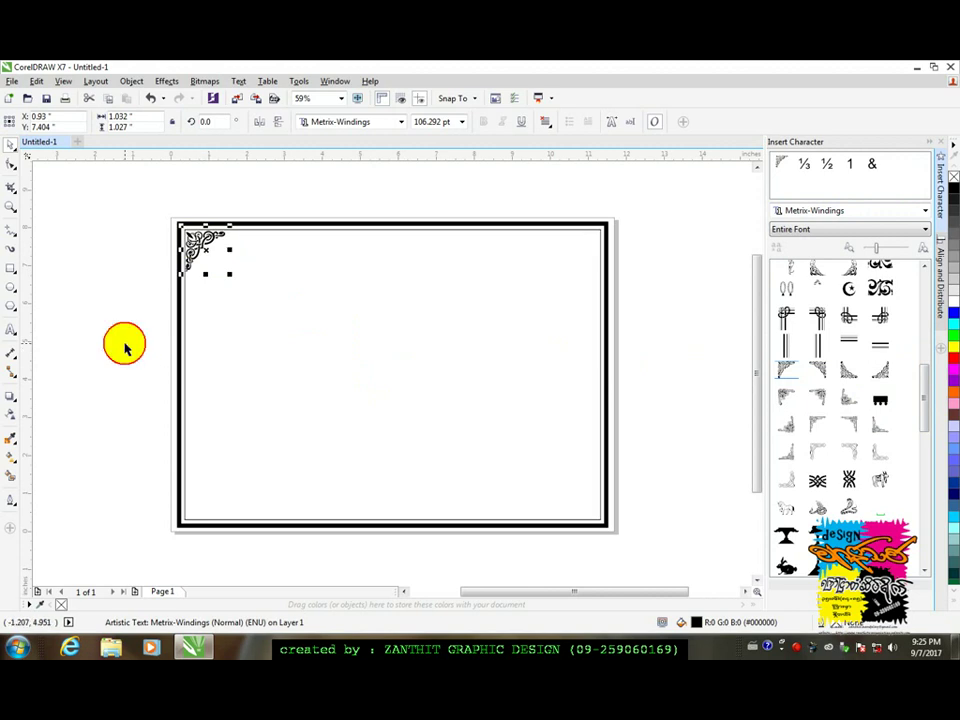
Copy the corner ornament straight down, mirror the copy vertically and fit it into the inner border's lower-left corner.
{"action": "left_click_drag", "start_coordinate": [210, 257], "coordinate": [199, 465]}
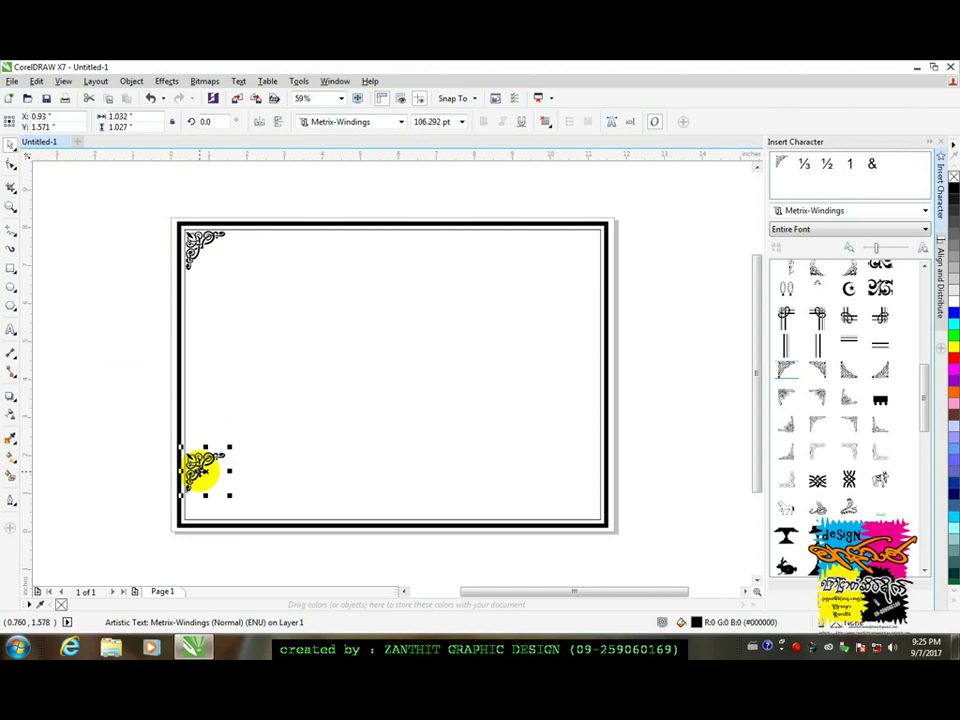
{"action": "left_click", "coordinate": [278, 124]}
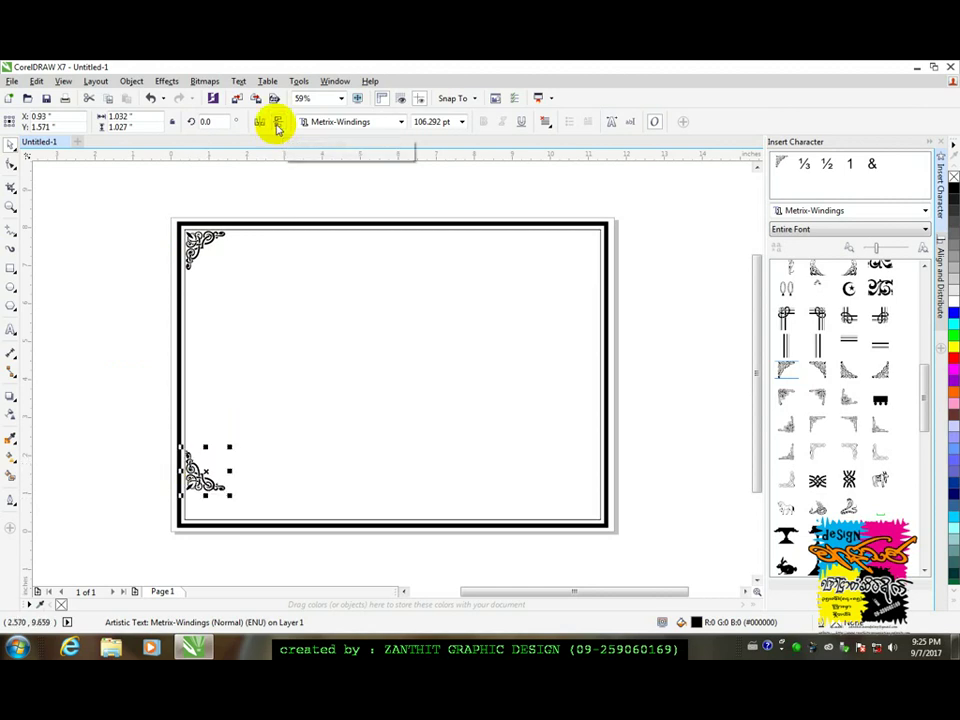
{"action": "left_click_drag", "start_coordinate": [204, 467], "coordinate": [205, 500]}
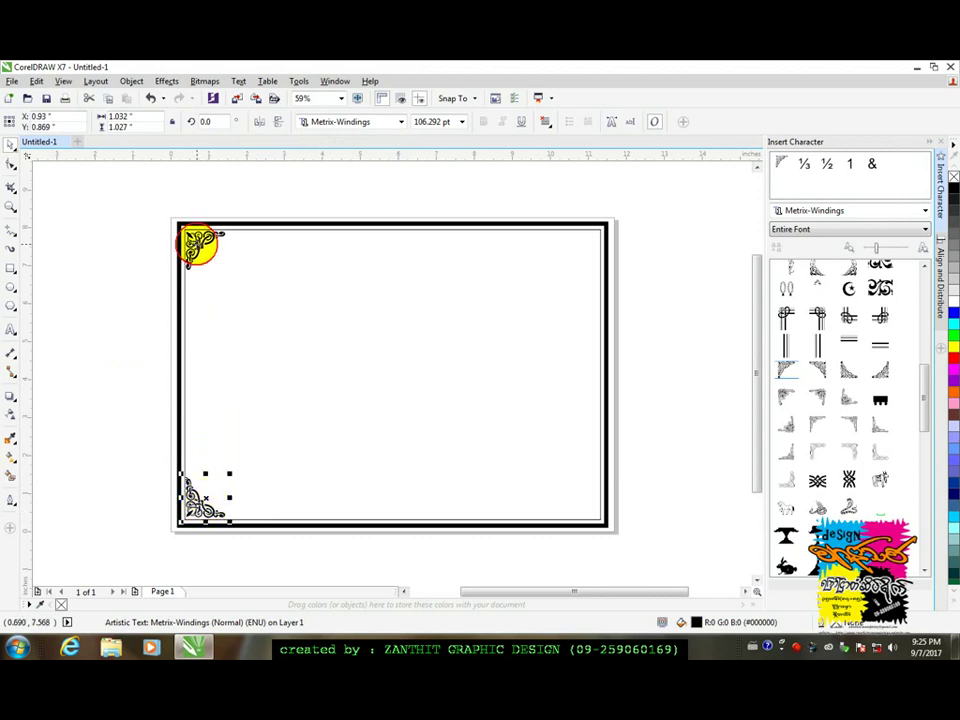
Copy both left ornaments across the page, mirror the copies horizontally and fit them into the inner border's right corners.
{"action": "left_click", "coordinate": [196, 264], "text": "shift"}
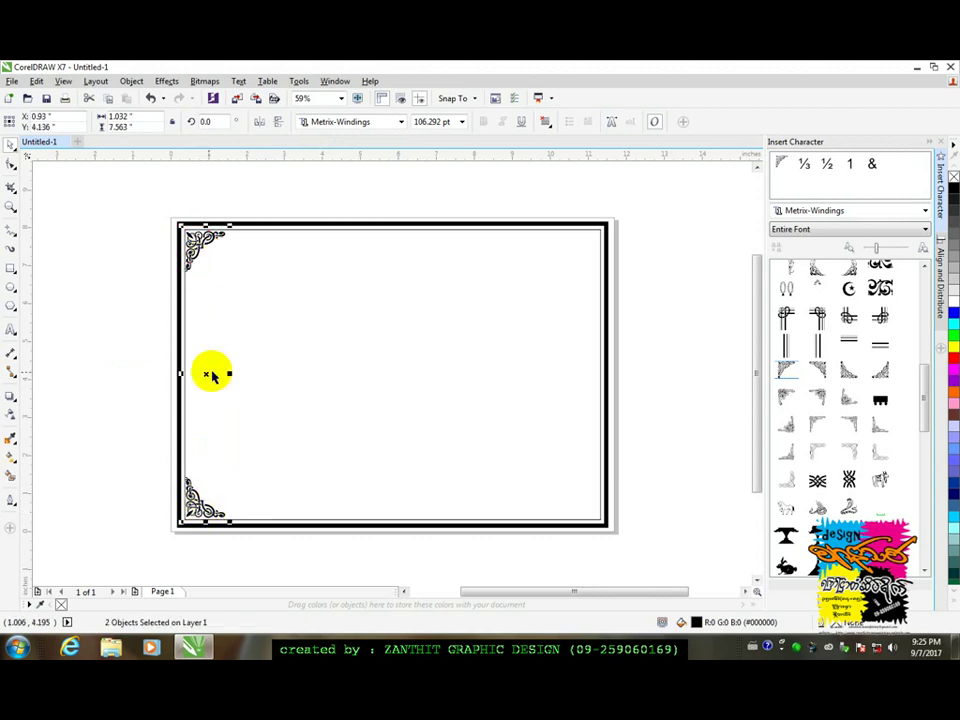
{"action": "left_click_drag", "start_coordinate": [208, 373], "coordinate": [527, 381]}
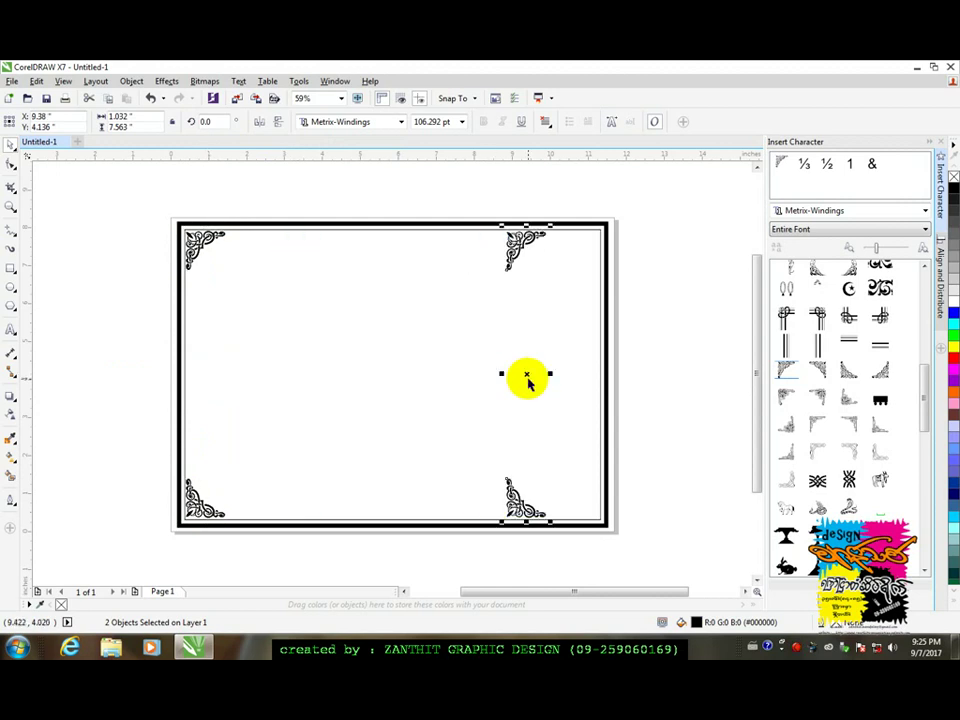
{"action": "left_click", "coordinate": [260, 122]}
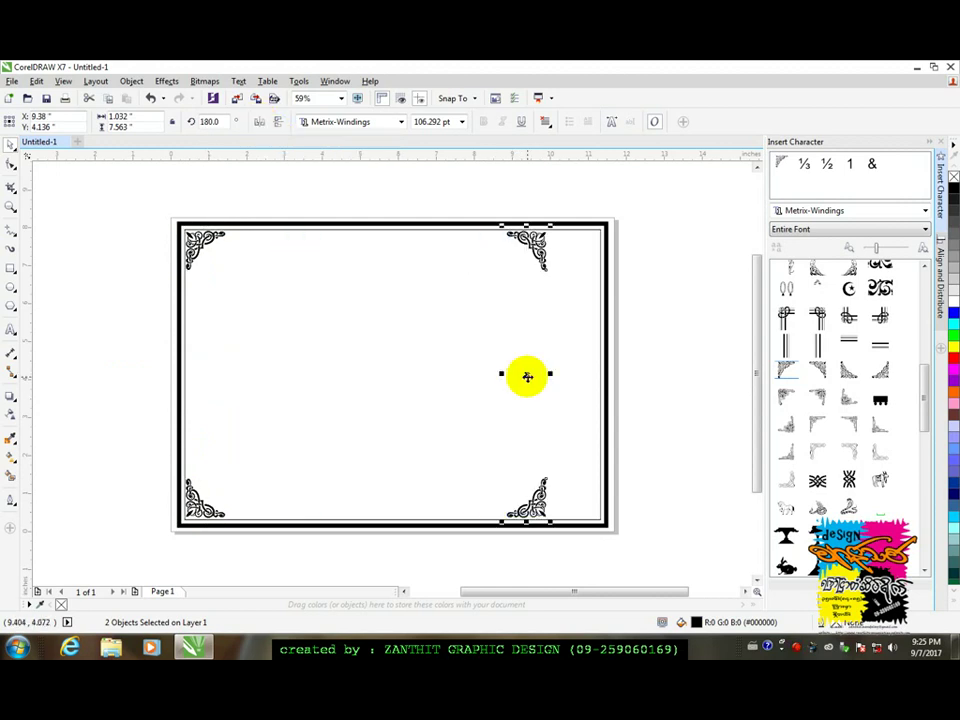
{"action": "left_click_drag", "start_coordinate": [529, 373], "coordinate": [580, 382]}
{"action": "left_click", "coordinate": [653, 396]}
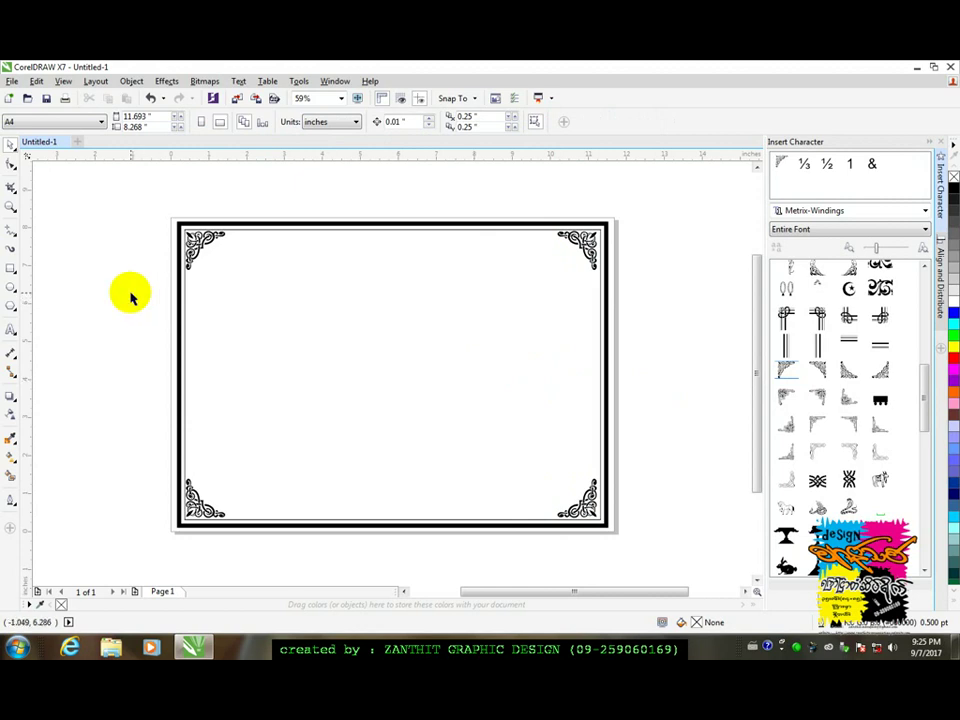
Group the four corner ornaments, try moving the group and undo that move.
{"action": "left_click", "coordinate": [203, 240]}
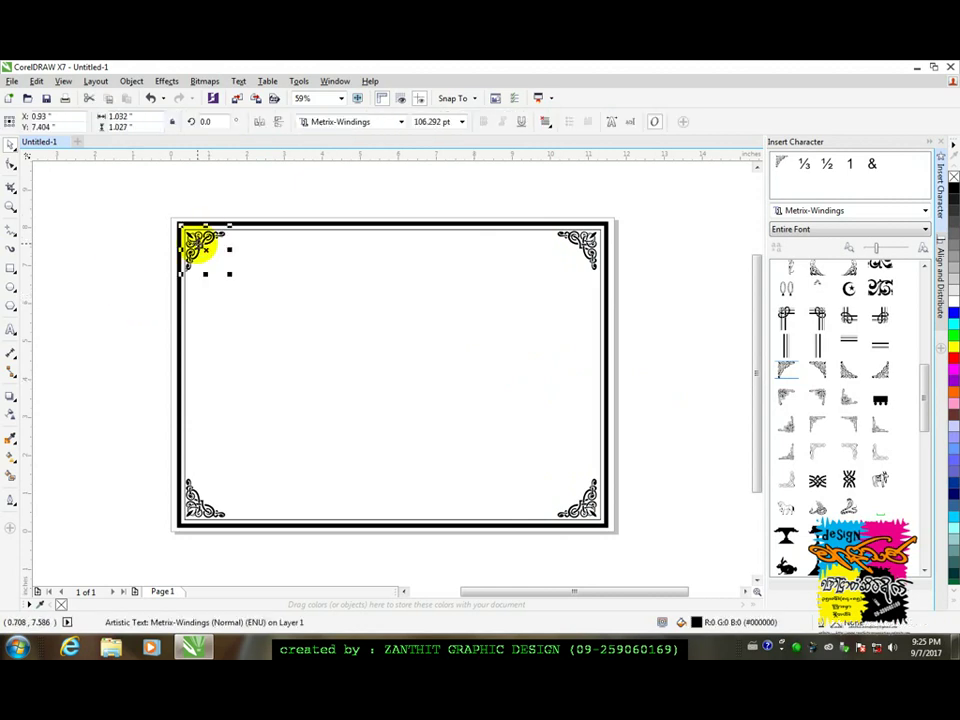
{"action": "left_click", "coordinate": [589, 243], "text": "shift"}
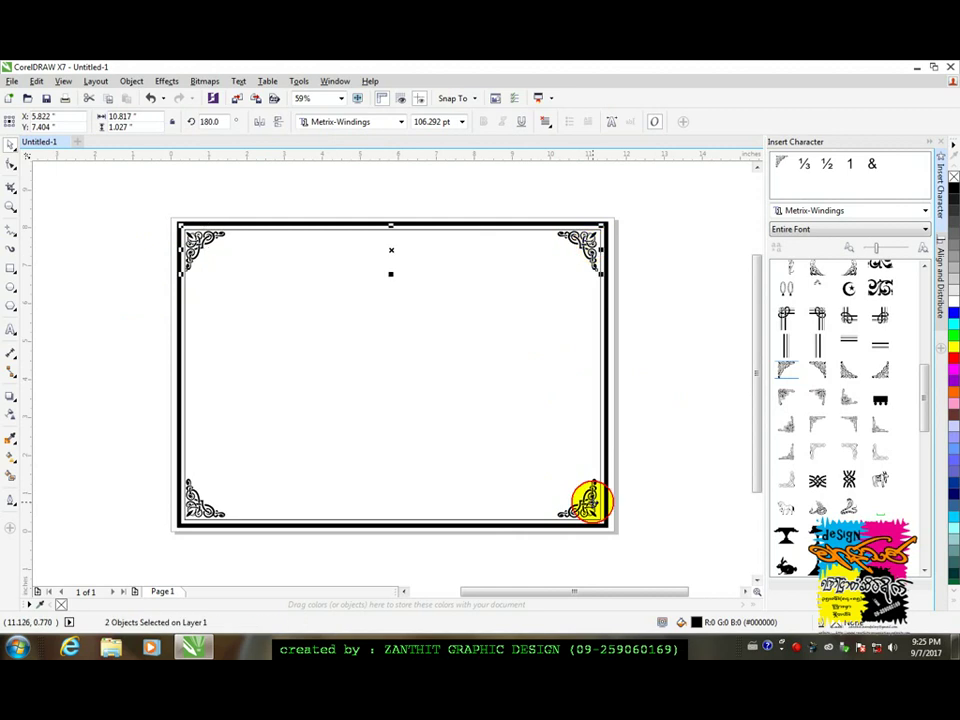
{"action": "left_click", "coordinate": [585, 502], "text": "shift"}
{"action": "left_click", "coordinate": [201, 506], "text": "shift"}
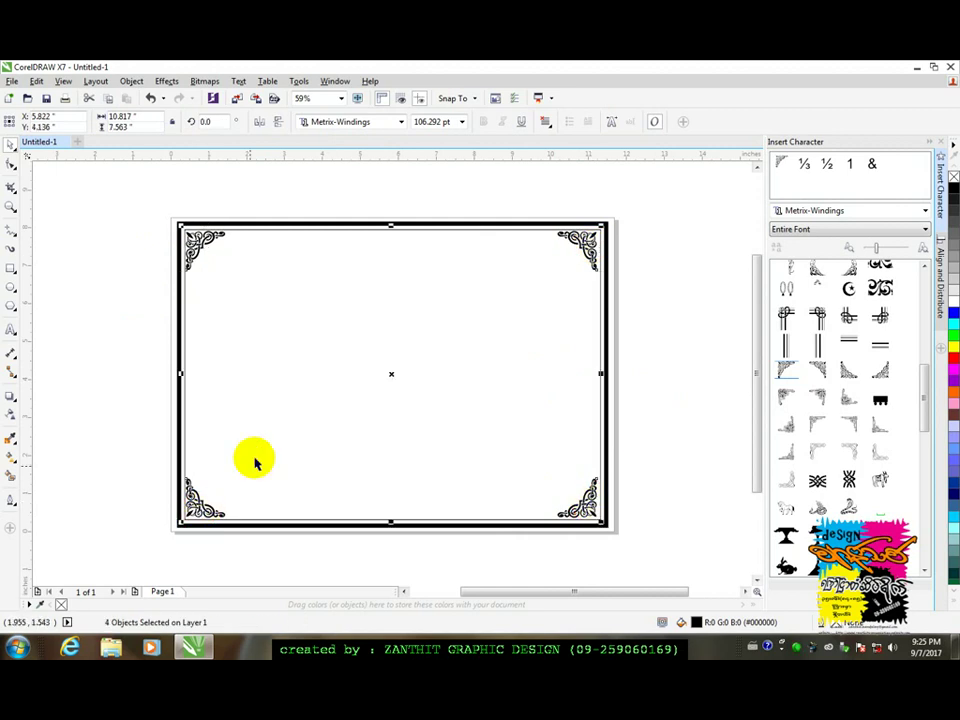
{"action": "key", "text": "ctrl+g"}
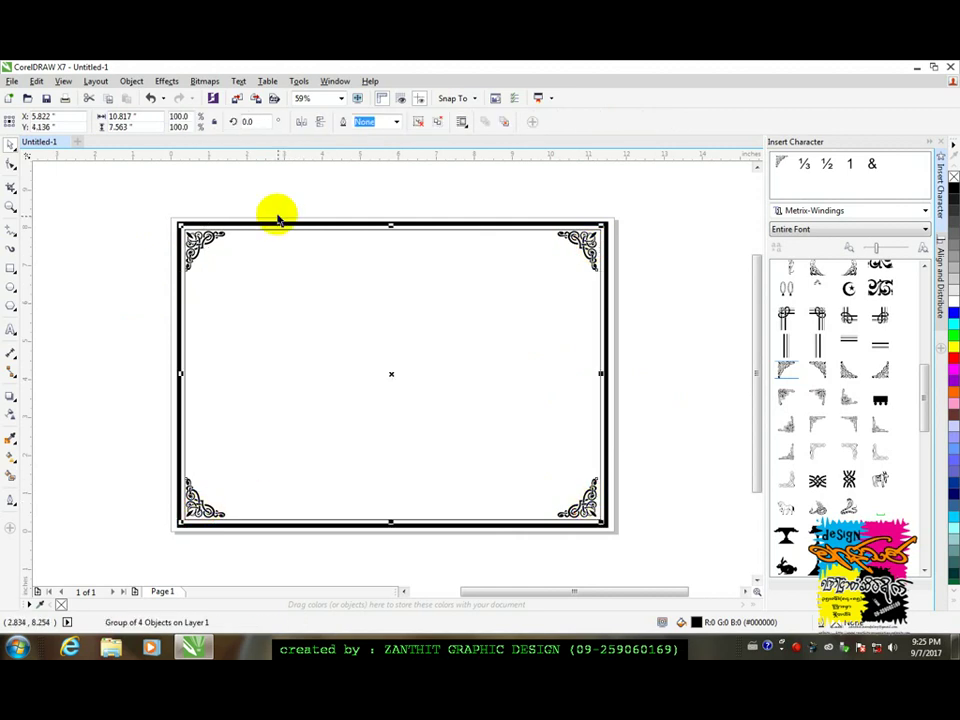
{"action": "left_click_drag", "start_coordinate": [199, 242], "coordinate": [216, 269]}
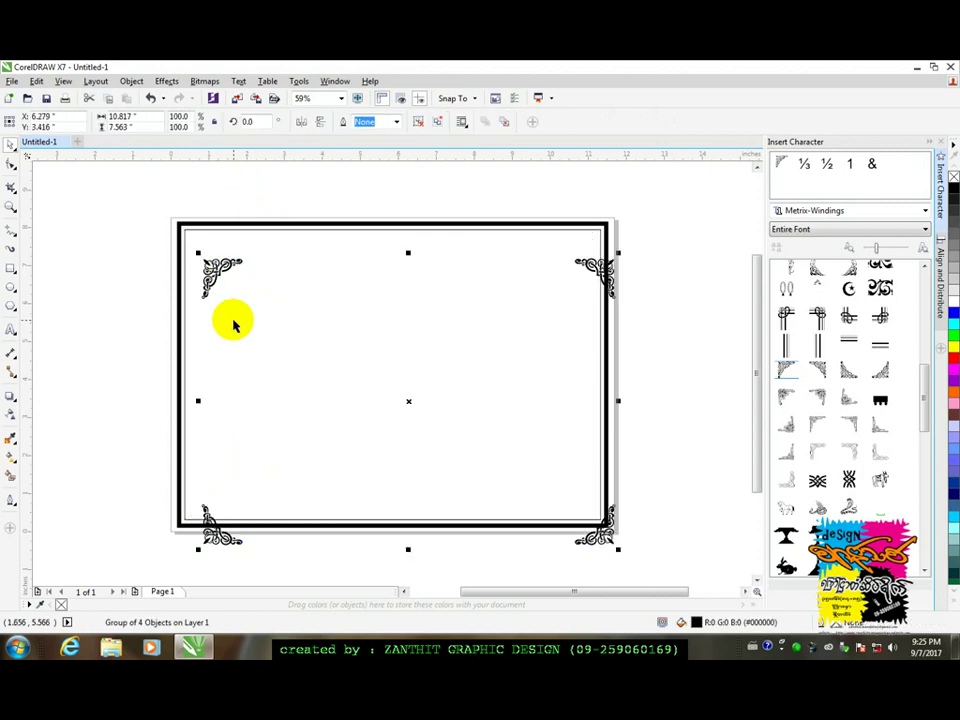
{"action": "key", "text": "ctrl+z"}
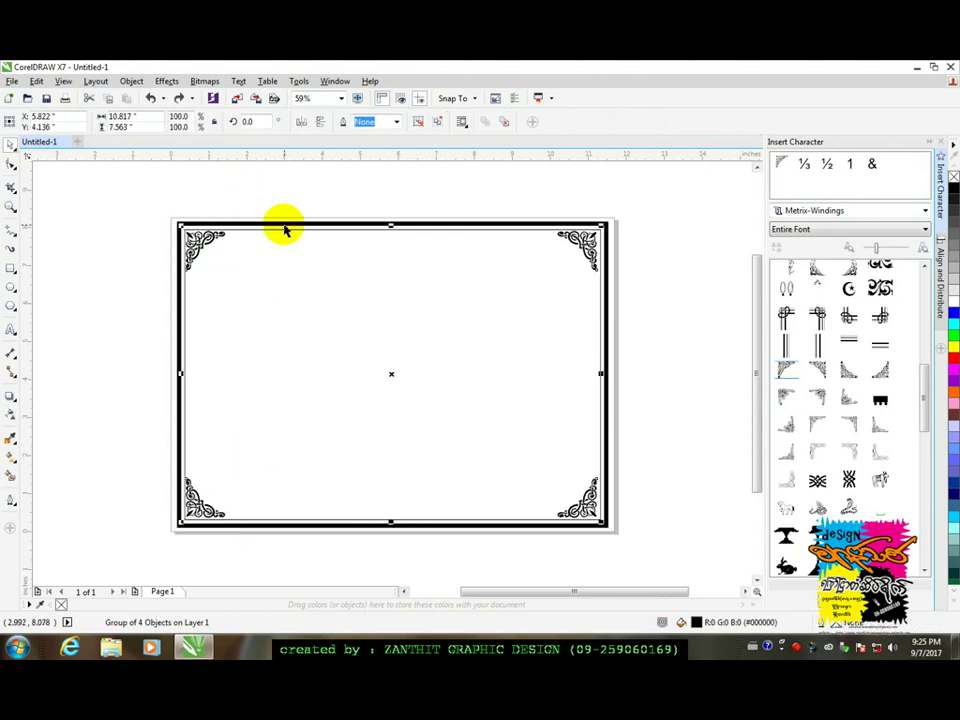
Align the centers of the ornament group and the thick outer border both horizontally and vertically.
{"action": "left_click", "coordinate": [284, 223], "text": "shift"}
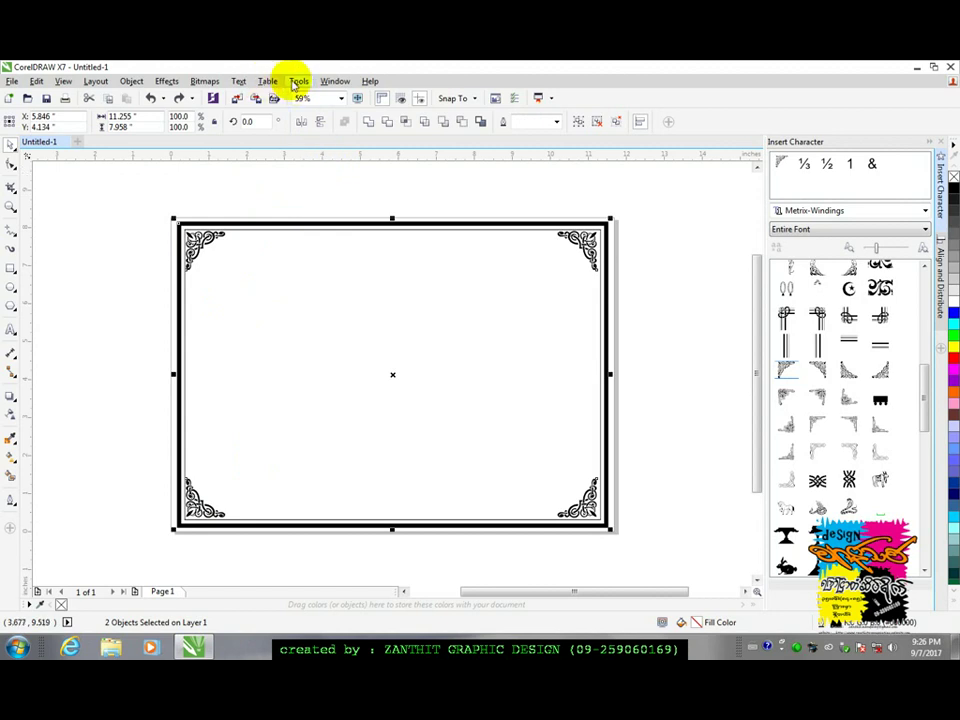
{"action": "left_click", "coordinate": [132, 81]}
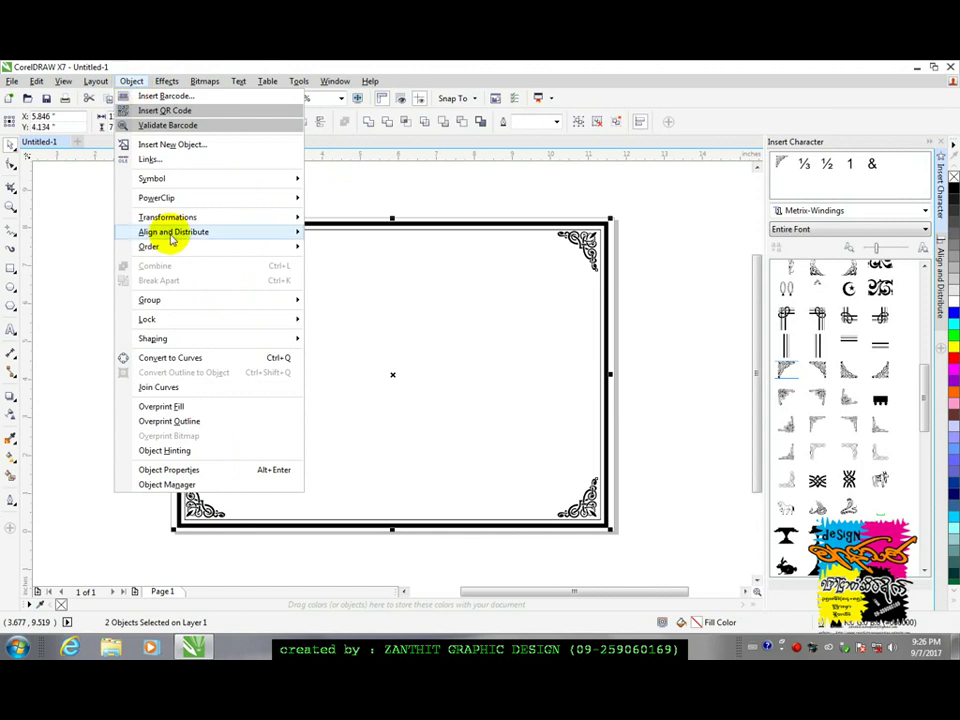
{"action": "mouse_move", "coordinate": [172, 234]}
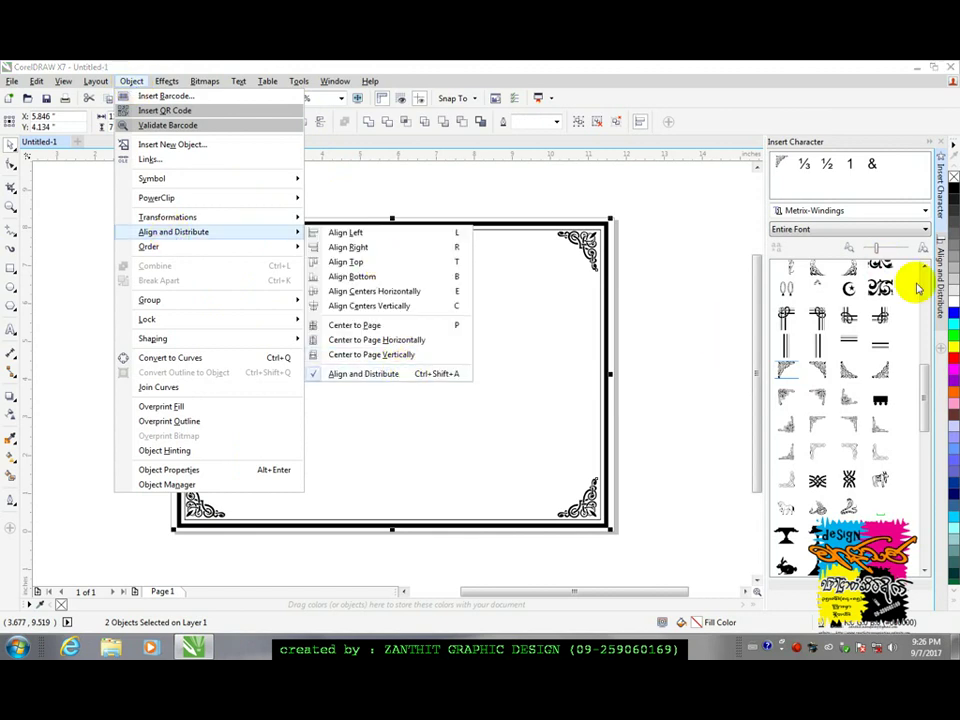
{"action": "left_click", "coordinate": [940, 290]}
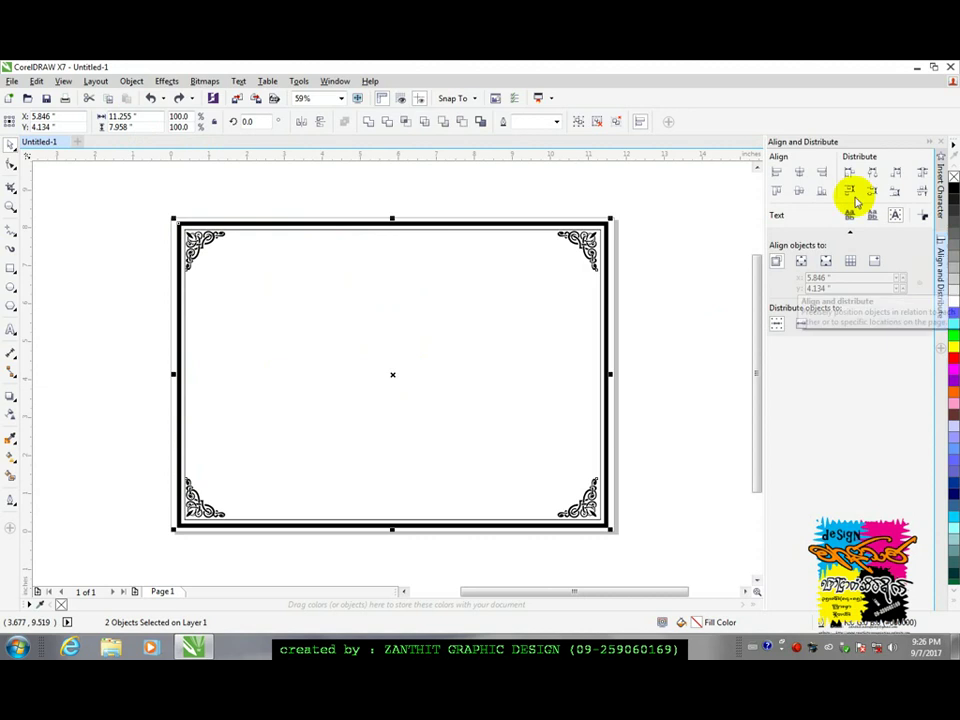
{"action": "left_click", "coordinate": [800, 174]}
{"action": "left_click", "coordinate": [799, 191]}
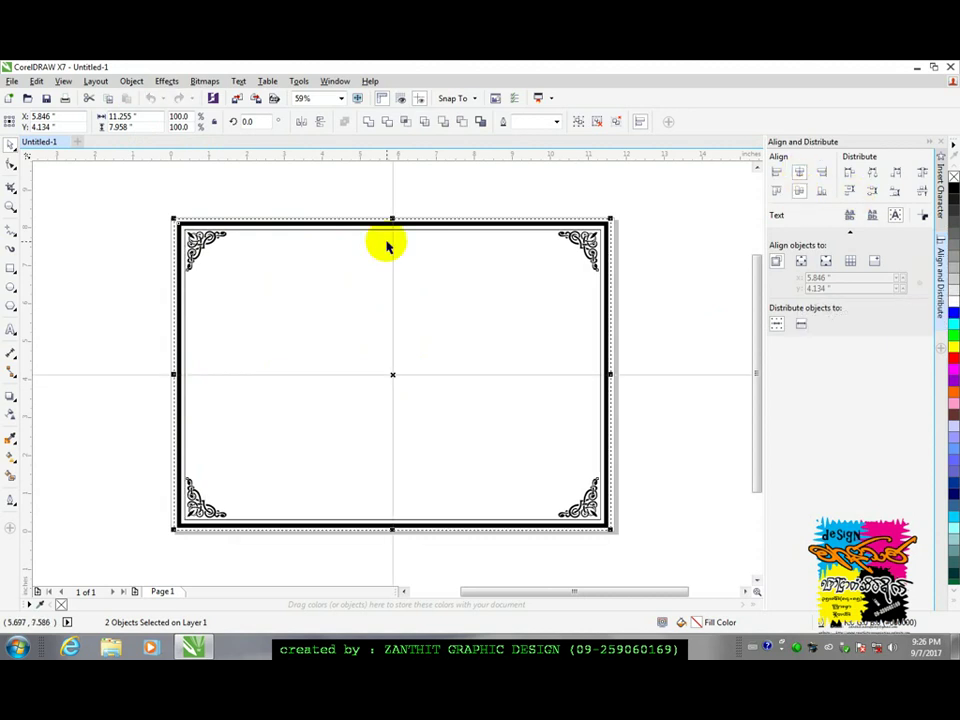
{"action": "left_click", "coordinate": [652, 331]}
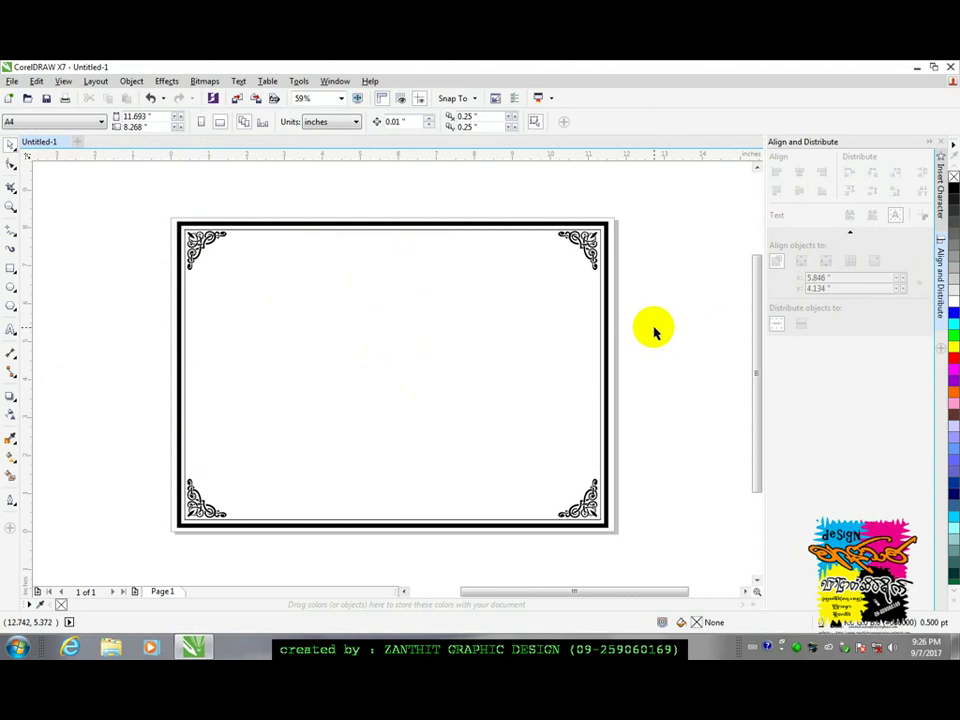
Browse the fonts for the Text tool and set W01Art House as the document's default font for paragraph text only.
{"action": "left_click", "coordinate": [12, 331]}
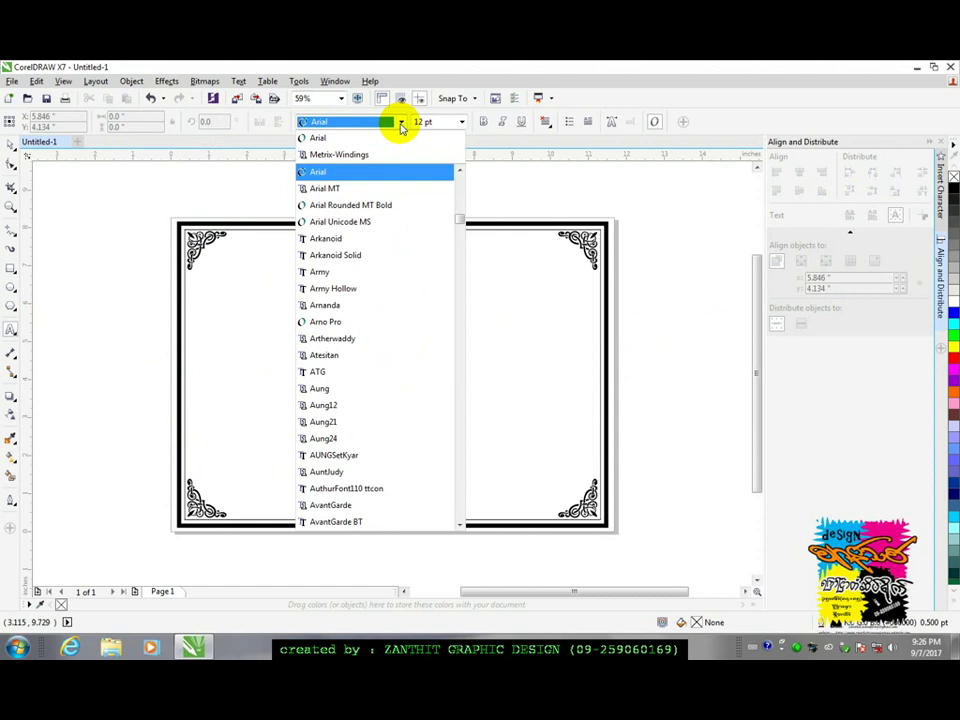
{"action": "left_click_drag", "start_coordinate": [465, 214], "coordinate": [465, 184]}
{"action": "scroll", "coordinate": [463, 428], "scroll_direction": "down", "scroll_amount": 2}
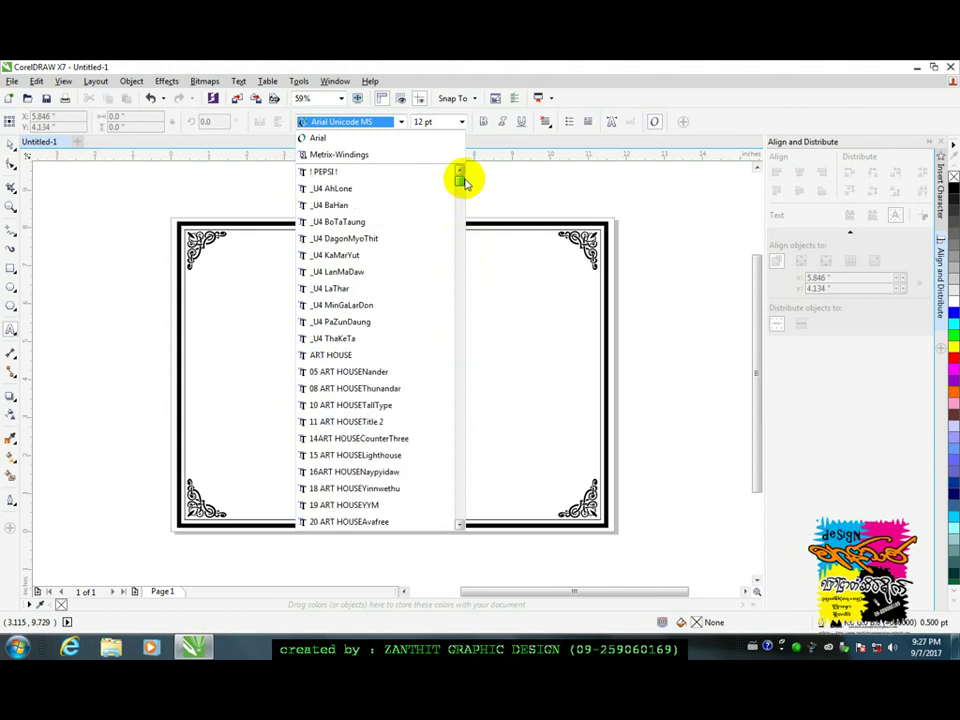
{"action": "left_click", "coordinate": [343, 122]}
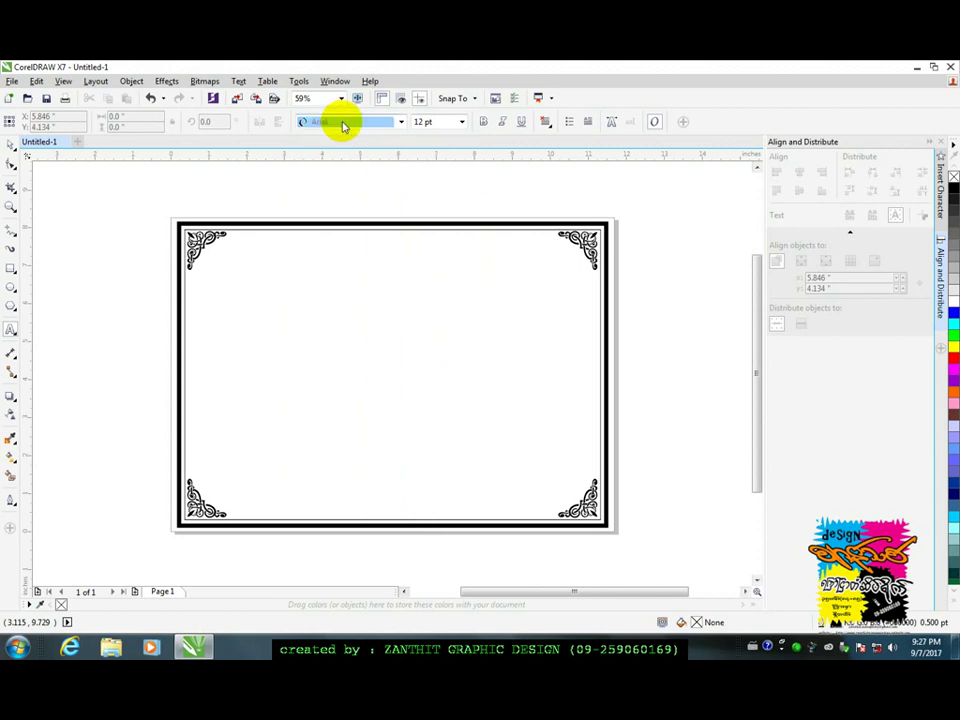
{"action": "left_click", "coordinate": [343, 122]}
{"action": "type", "text": "Windings"}
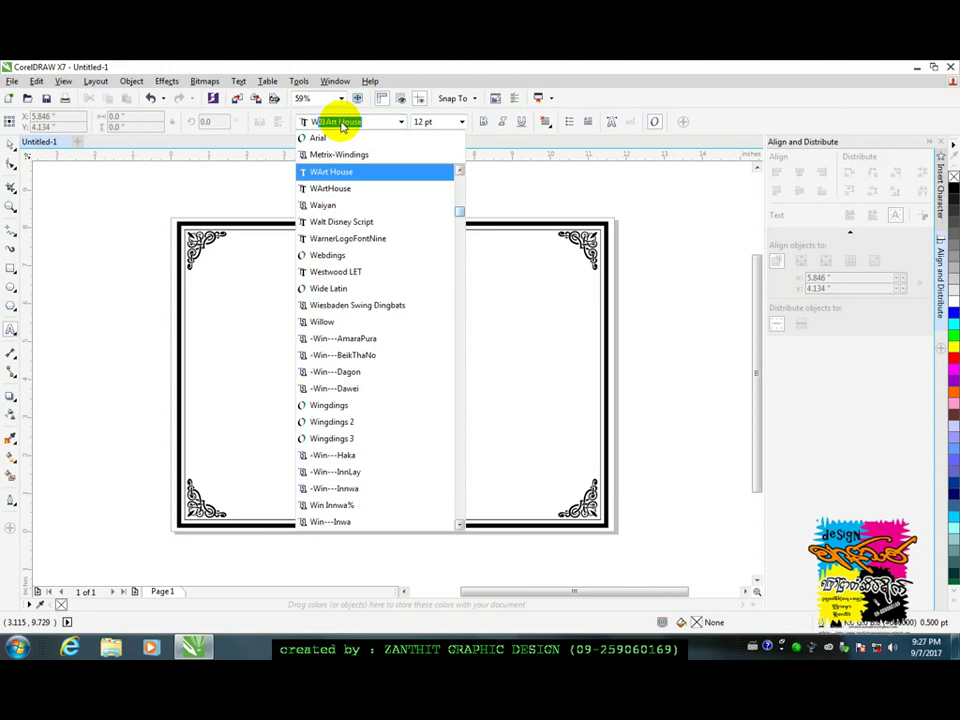
{"action": "left_click", "coordinate": [380, 168]}
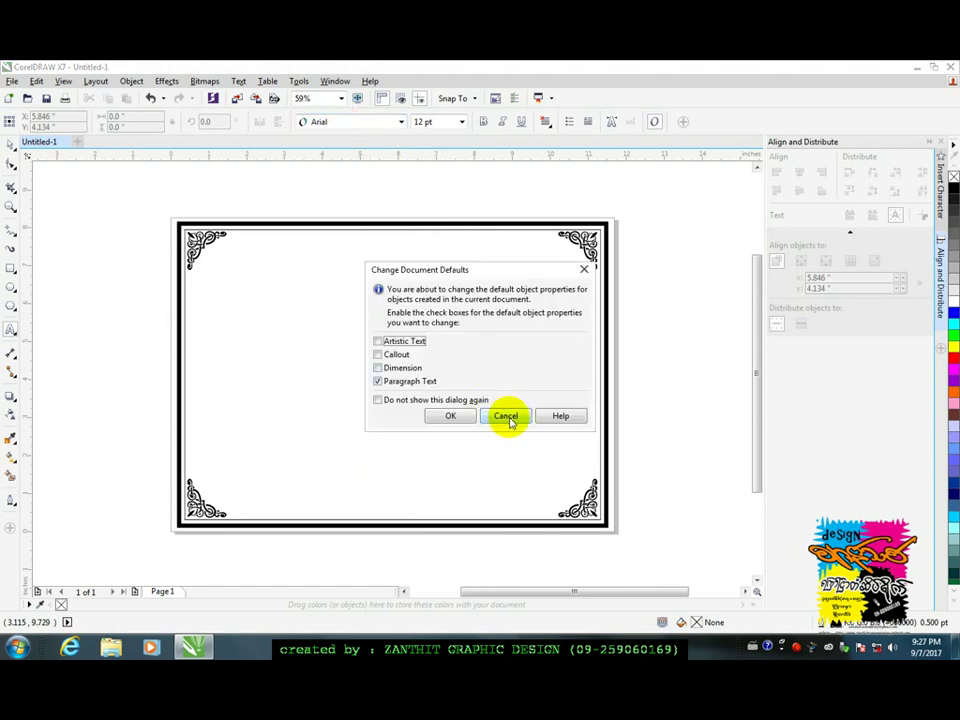
{"action": "key", "text": "Return"}
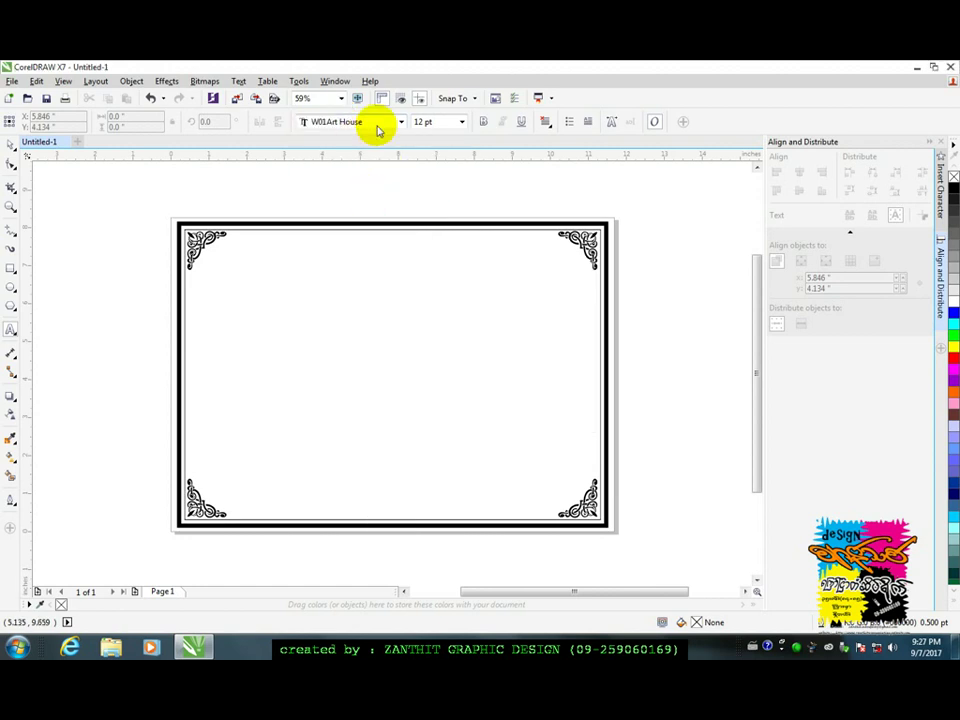
Add the artistic text "မင်္ဂလာပါ။" inside the inner border, using the W01Art House font at 24 pt.
{"action": "left_click", "coordinate": [270, 305]}
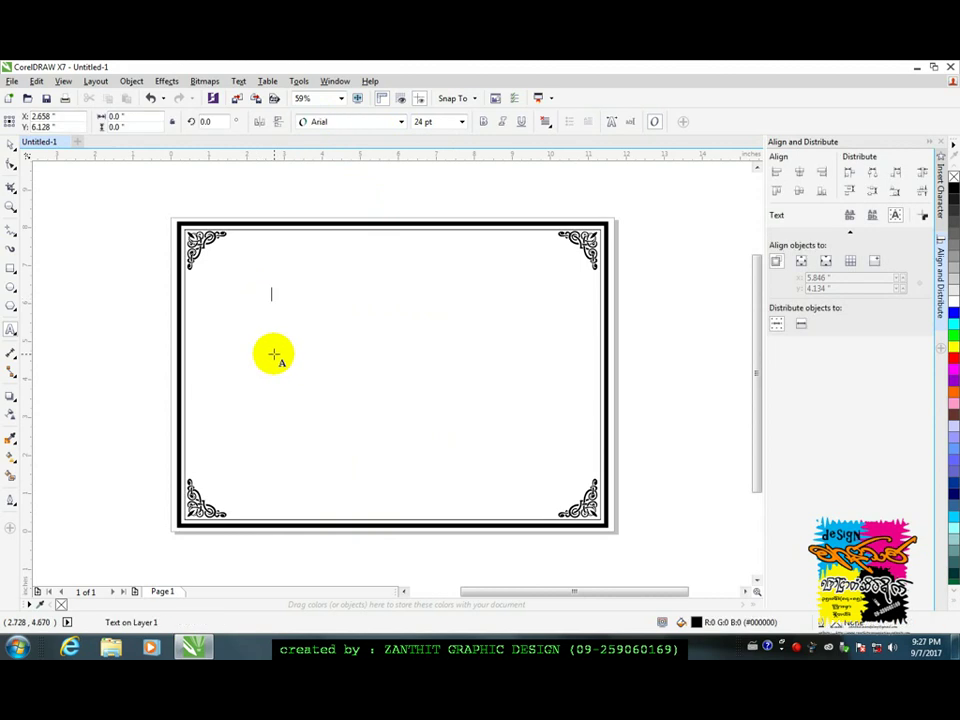
{"action": "left_click", "coordinate": [398, 122]}
{"action": "left_click", "coordinate": [393, 155]}
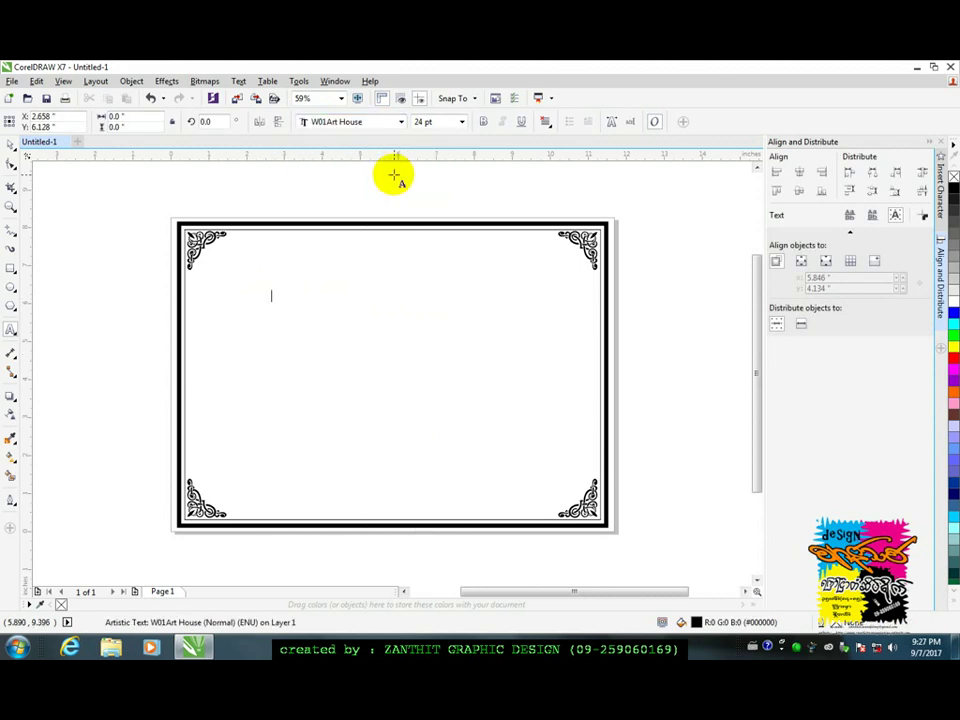
{"action": "type", "text": "wif*vm"}
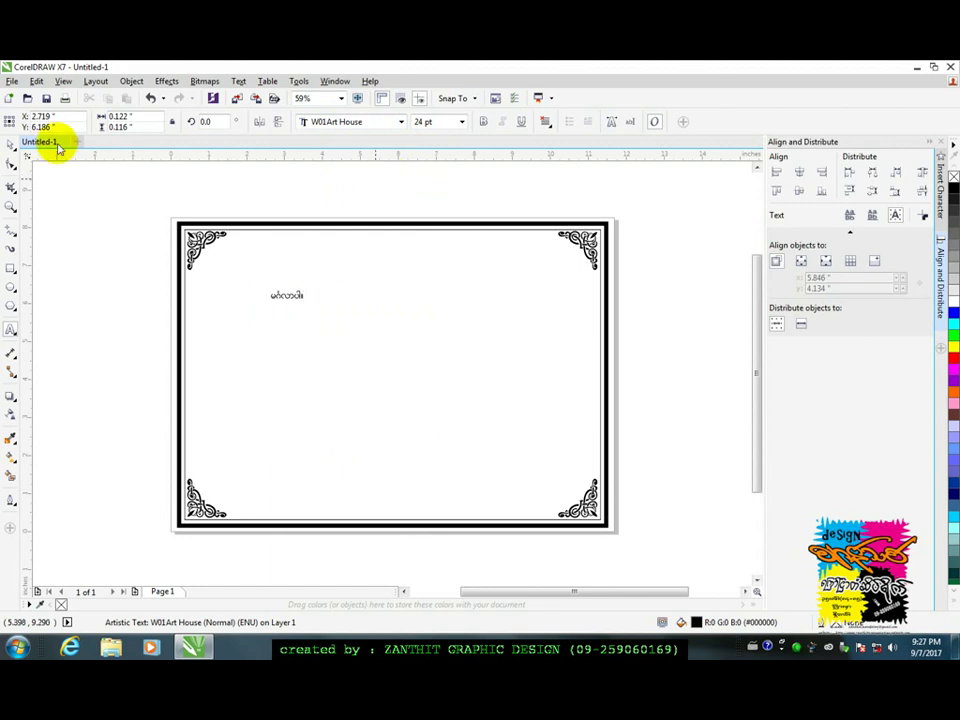
Enlarge the greeting text proportionally to about 270.6 pt, about 9.46 in wide, and place it near the middle of the inner border.
{"action": "left_click", "coordinate": [10, 145]}
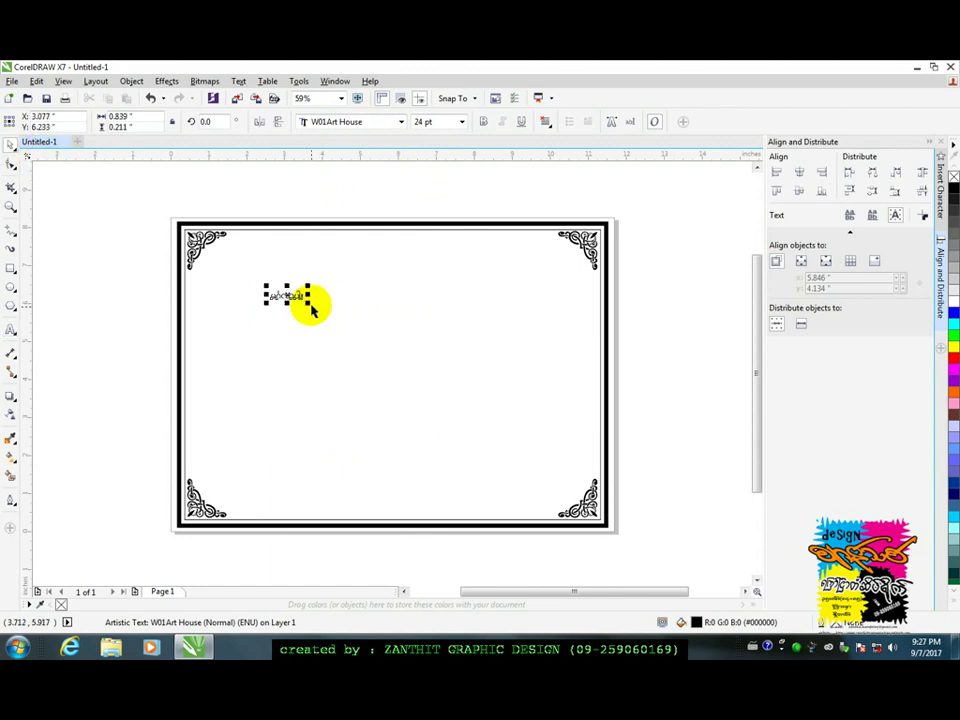
{"action": "left_click_drag", "start_coordinate": [311, 300], "coordinate": [437, 390]}
{"action": "left_click", "coordinate": [657, 357]}
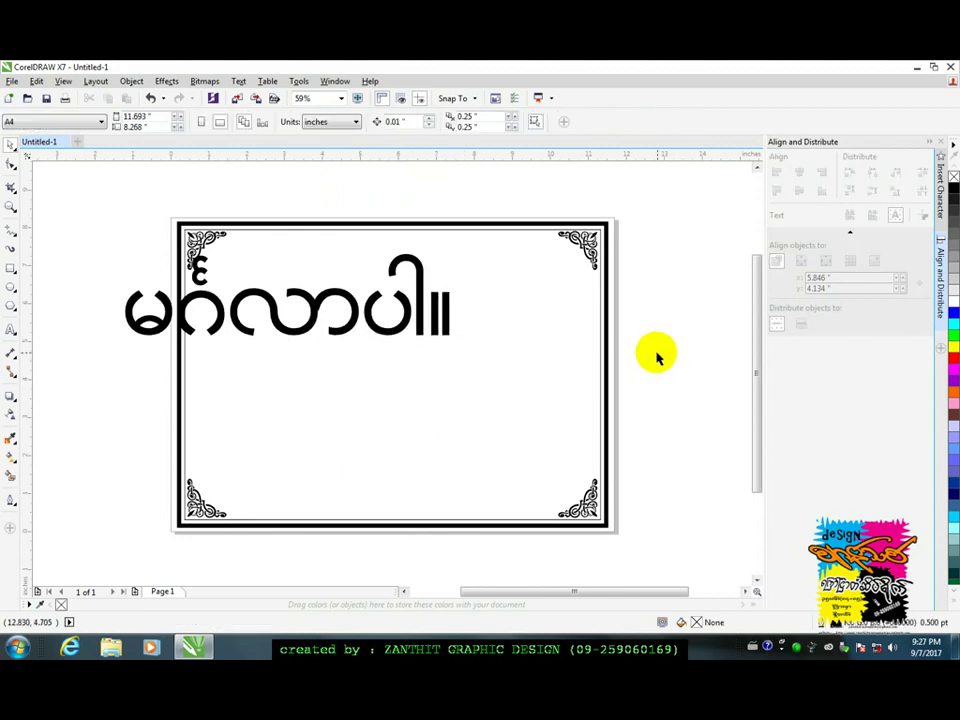
{"action": "left_click_drag", "start_coordinate": [388, 335], "coordinate": [501, 361]}
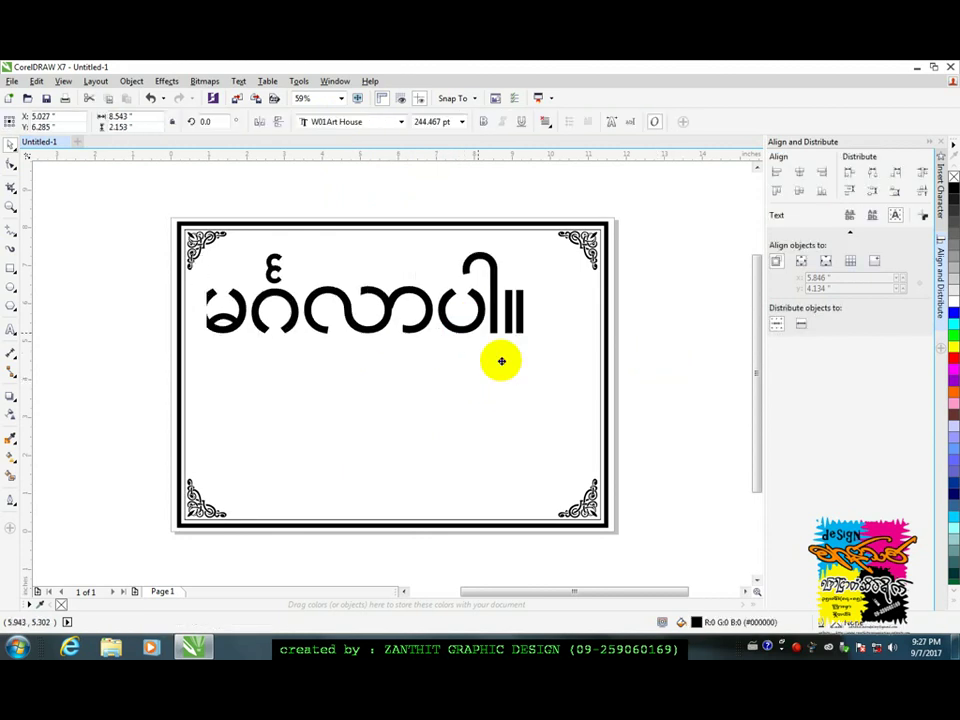
{"action": "key", "text": "ctrl+z"}
{"action": "key", "text": "ctrl+z"}
{"action": "key", "text": "ctrl+z"}
{"action": "key", "text": "ctrl+z"}
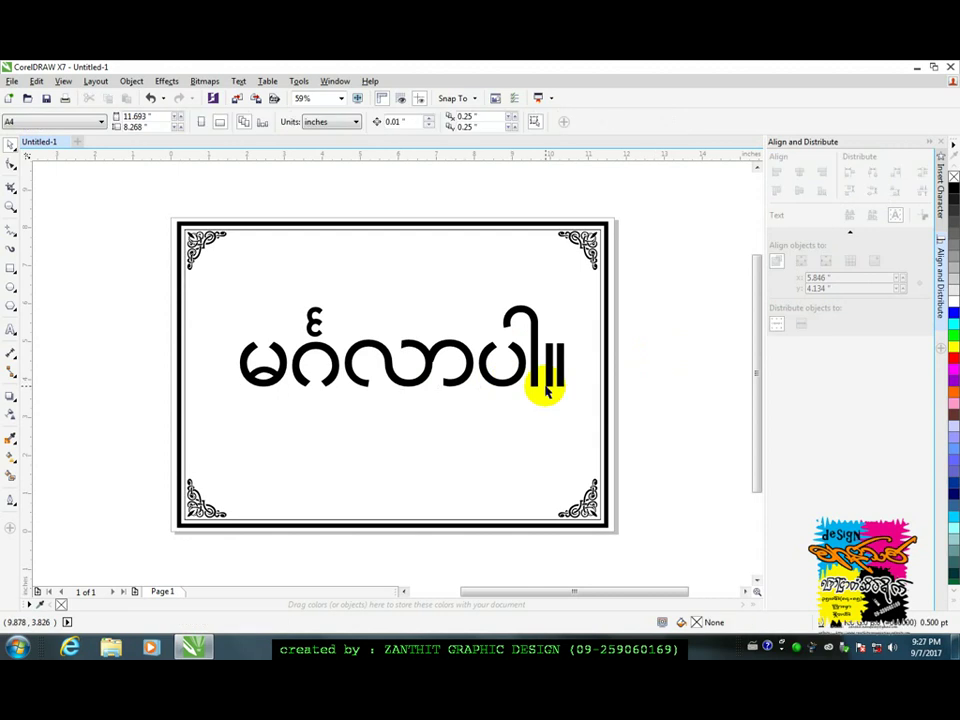
{"action": "key", "text": "ctrl+shift+z"}
{"action": "left_click", "coordinate": [543, 385]}
{"action": "left_click_drag", "start_coordinate": [561, 300], "coordinate": [581, 288]}
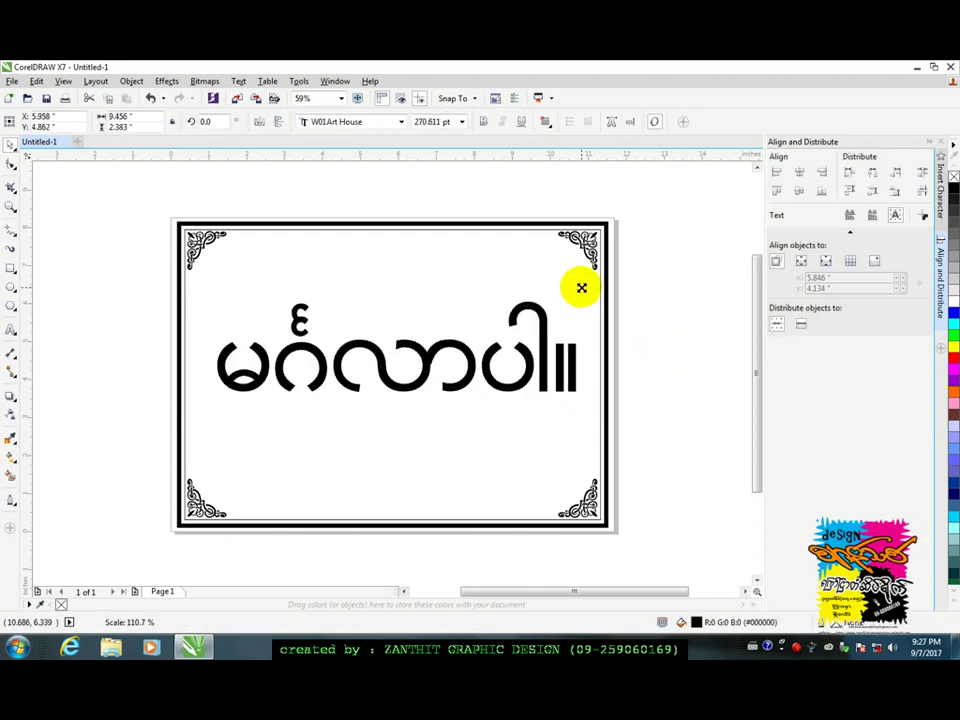
{"action": "left_click", "coordinate": [638, 328]}
Preview other Burmese fonts on the greeting text and change its font to -Win---Taungyi.
{"action": "left_click", "coordinate": [531, 364]}
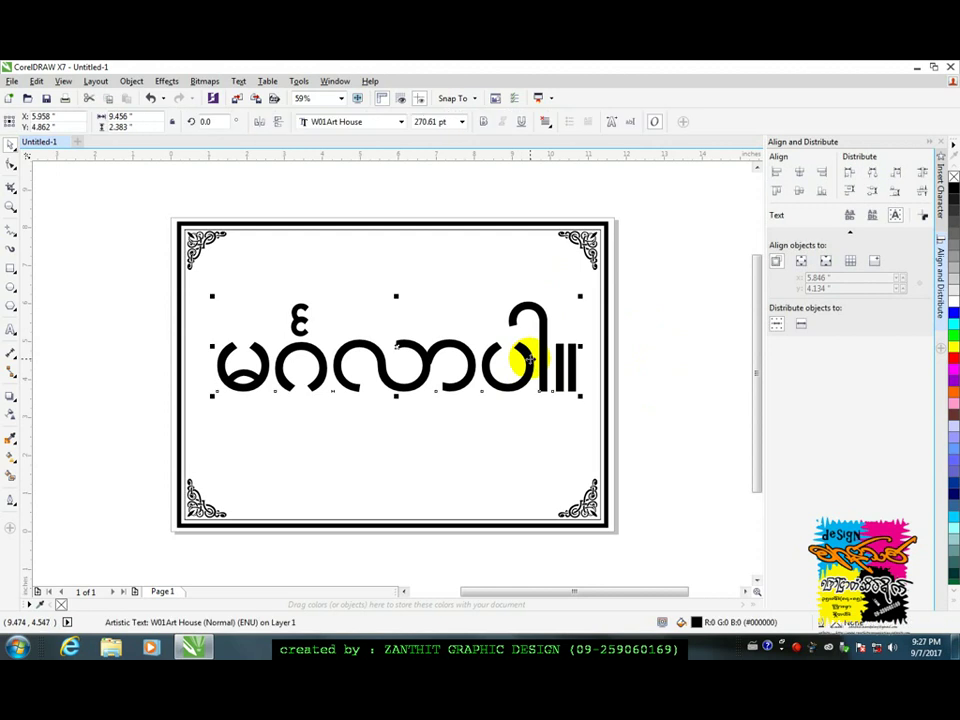
{"action": "left_click", "coordinate": [398, 122]}
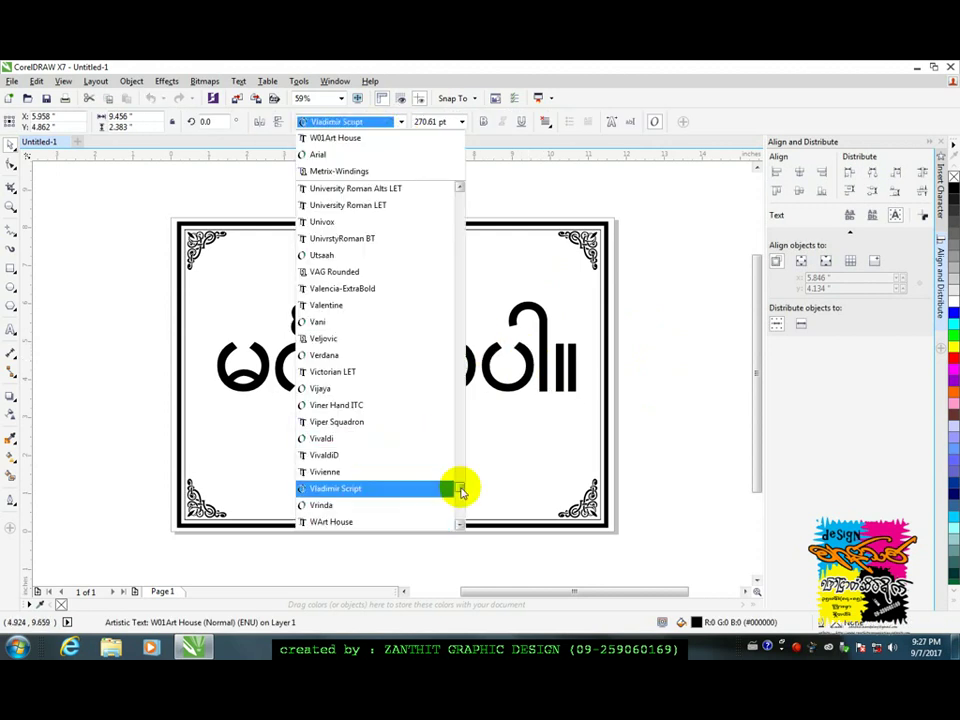
{"action": "scroll", "coordinate": [456, 489], "scroll_direction": "down", "scroll_amount": 5}
{"action": "scroll", "coordinate": [460, 495], "scroll_direction": "down", "scroll_amount": 3}
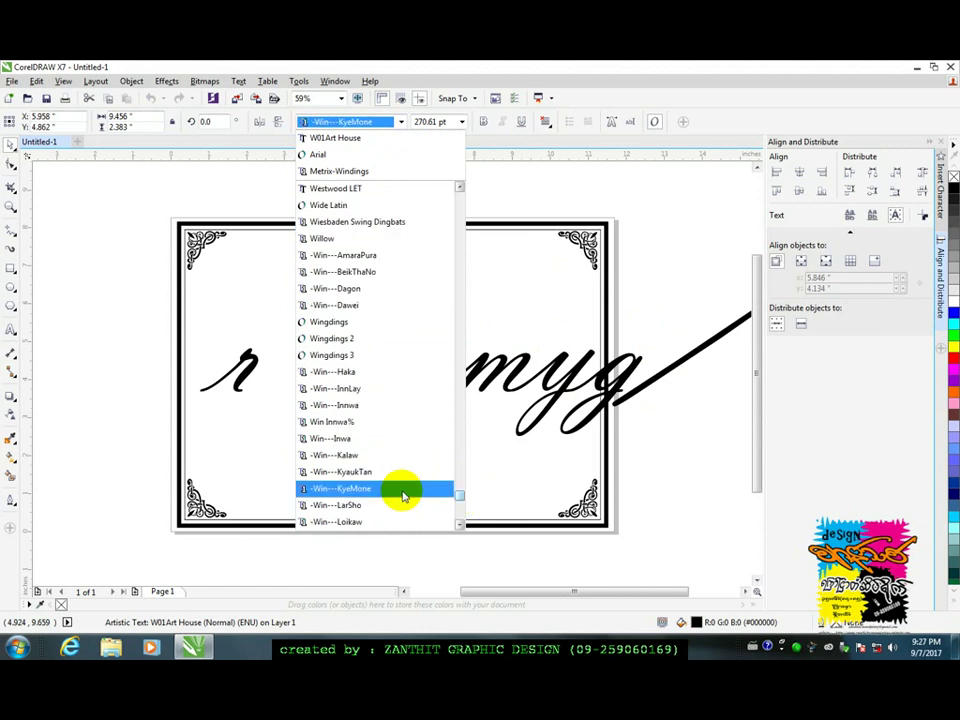
{"action": "scroll", "coordinate": [405, 490], "scroll_direction": "down", "scroll_amount": 2}
{"action": "scroll", "coordinate": [395, 493], "scroll_direction": "down", "scroll_amount": 3}
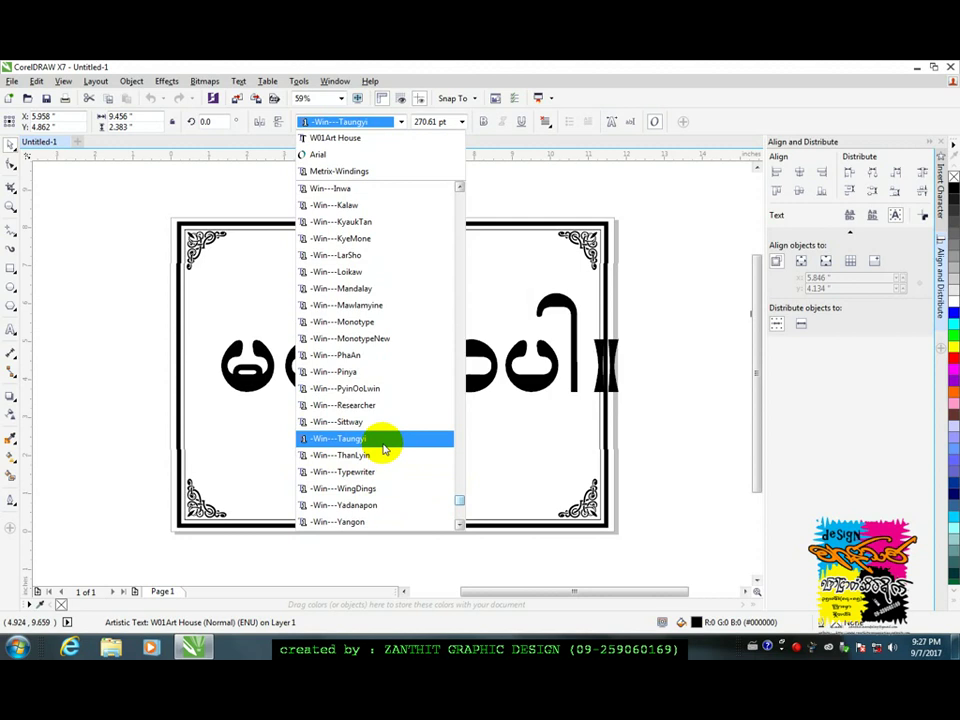
{"action": "left_click", "coordinate": [384, 440]}
Narrow the greeting text to about 9.37 in wide and reposition it within the inner border.
{"action": "left_click_drag", "start_coordinate": [622, 342], "coordinate": [588, 358]}
{"action": "left_click", "coordinate": [643, 370]}
{"action": "left_click_drag", "start_coordinate": [489, 392], "coordinate": [489, 396]}
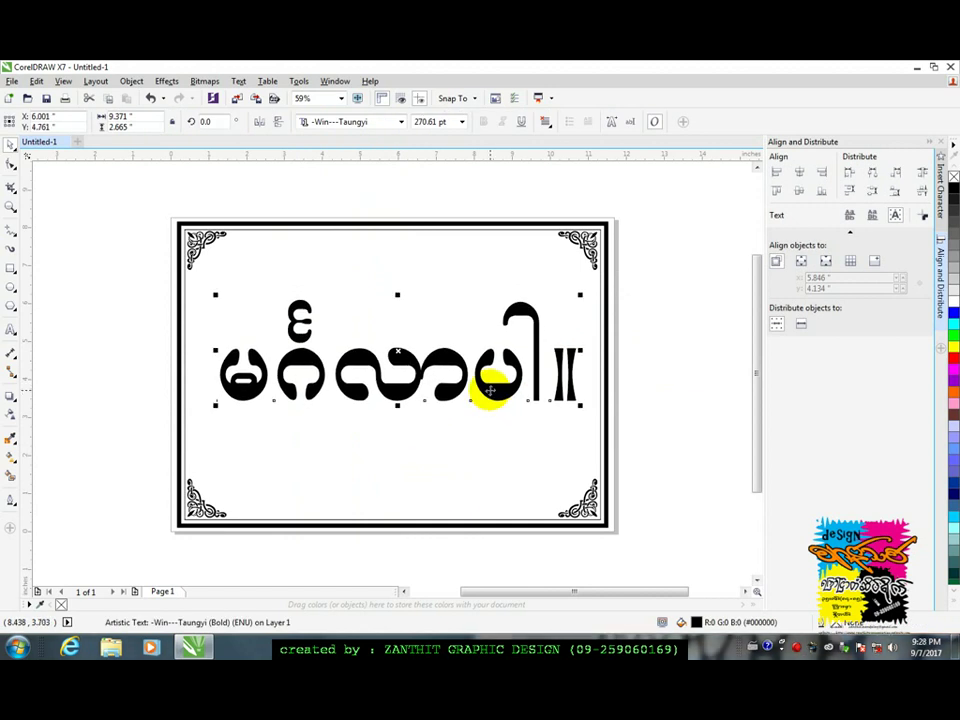
Duplicate the greeting text slightly up and to the left, and give the copy an 8 pt white outline behind its fill.
{"action": "left_click_drag", "start_coordinate": [396, 356], "coordinate": [388, 343]}
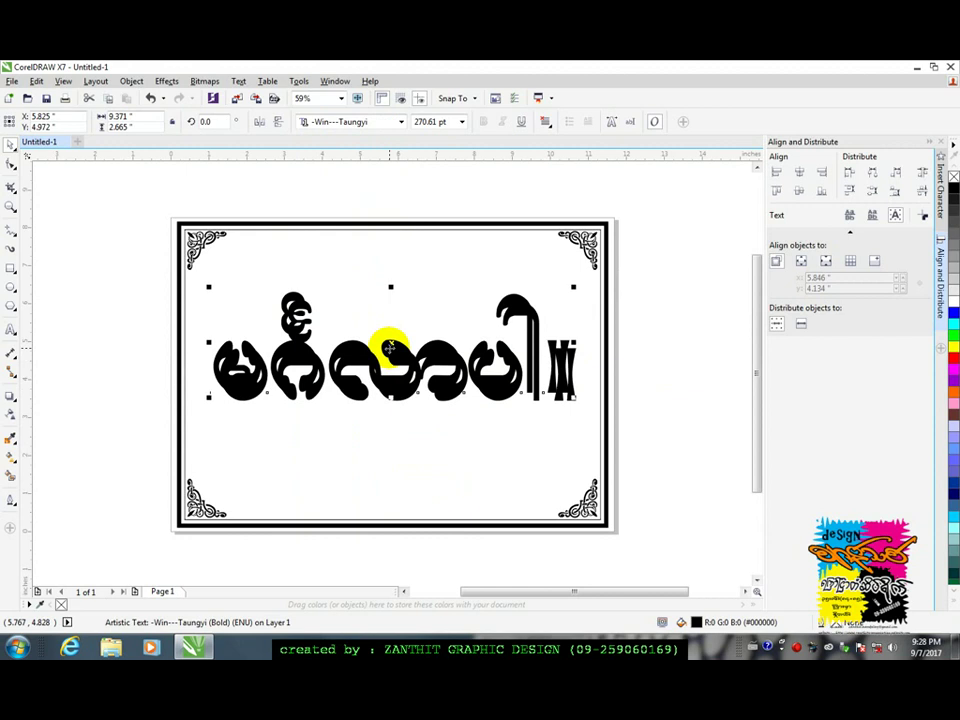
{"action": "left_click", "coordinate": [12, 503]}
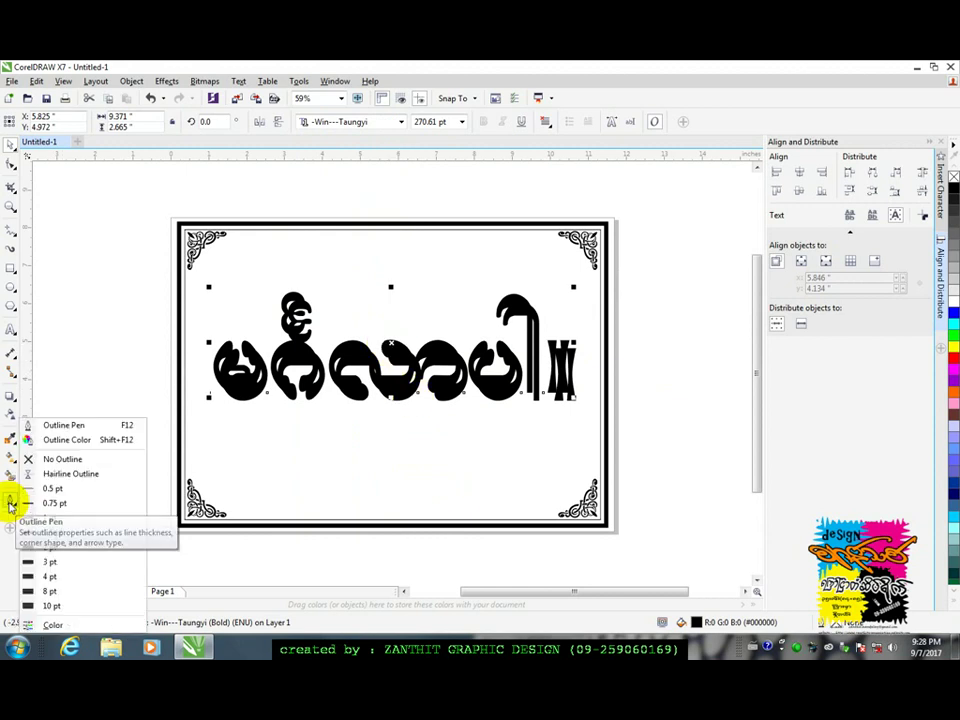
{"action": "left_click", "coordinate": [60, 425]}
{"action": "left_click", "coordinate": [394, 265]}
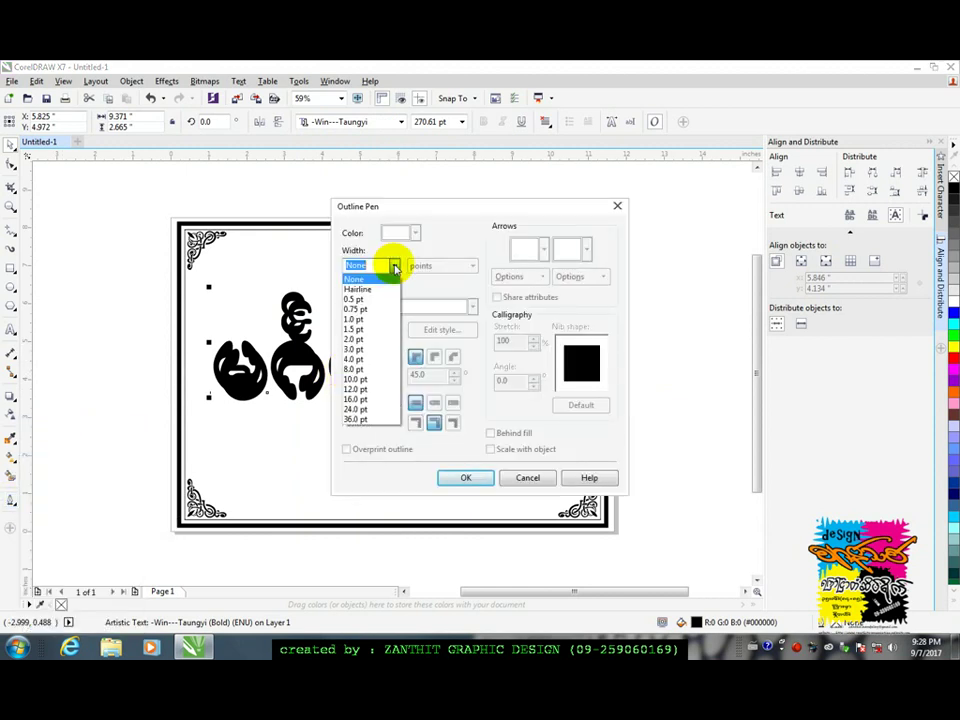
{"action": "left_click", "coordinate": [390, 375]}
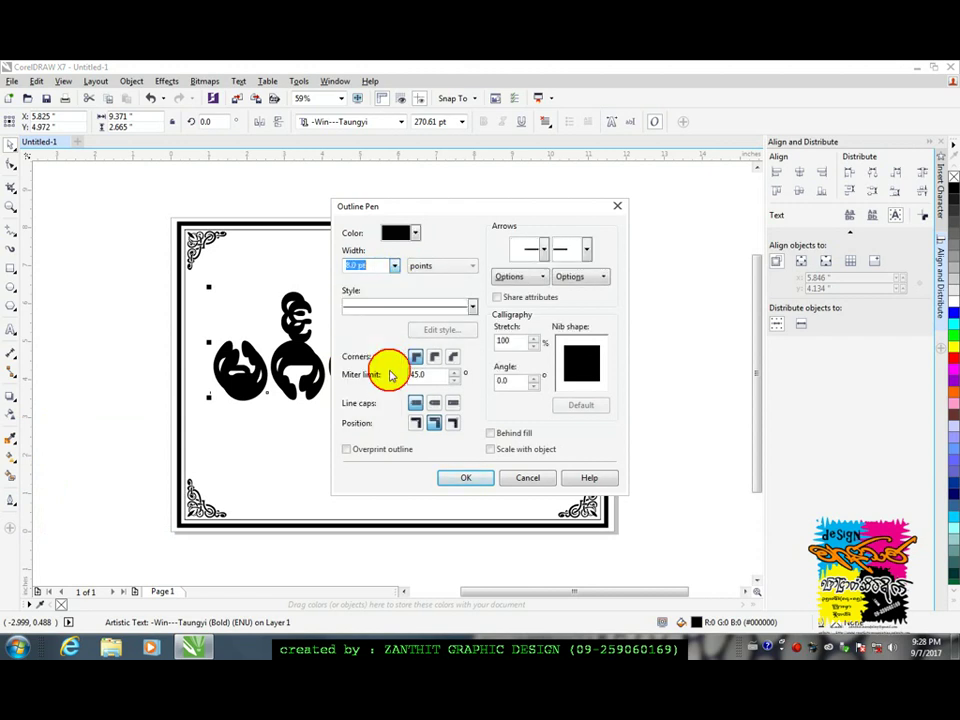
{"action": "left_click", "coordinate": [415, 232]}
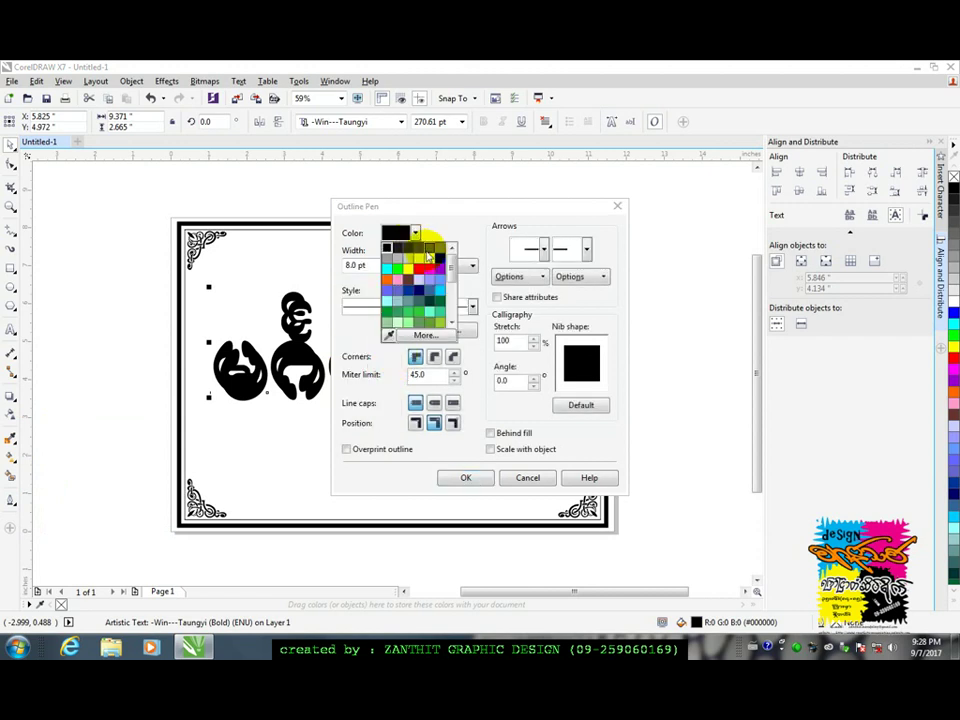
{"action": "left_click", "coordinate": [430, 247]}
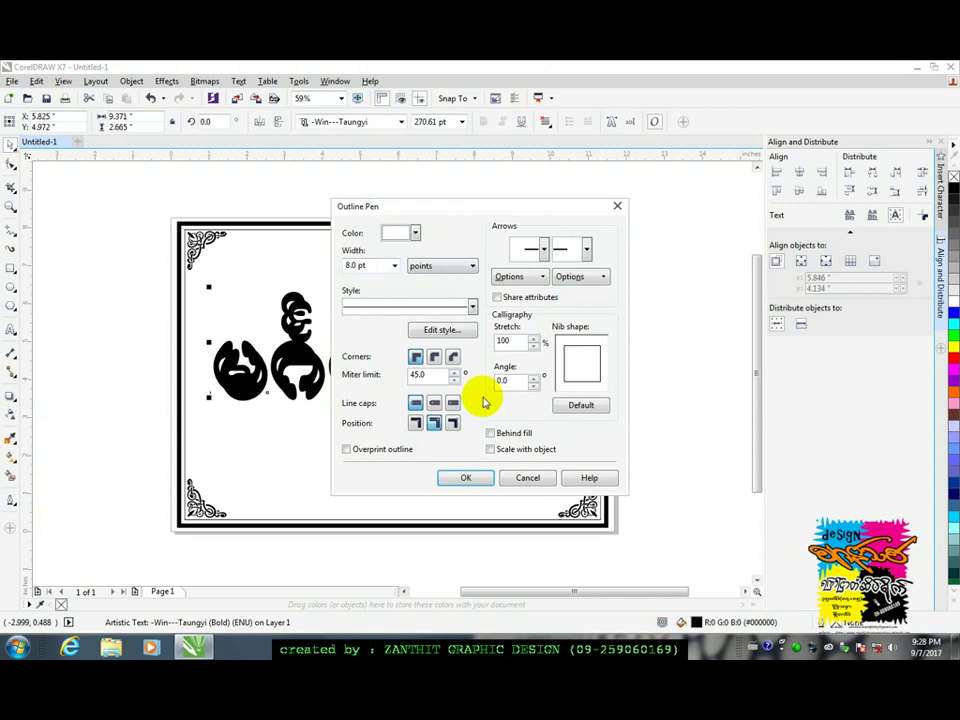
{"action": "left_click", "coordinate": [490, 433]}
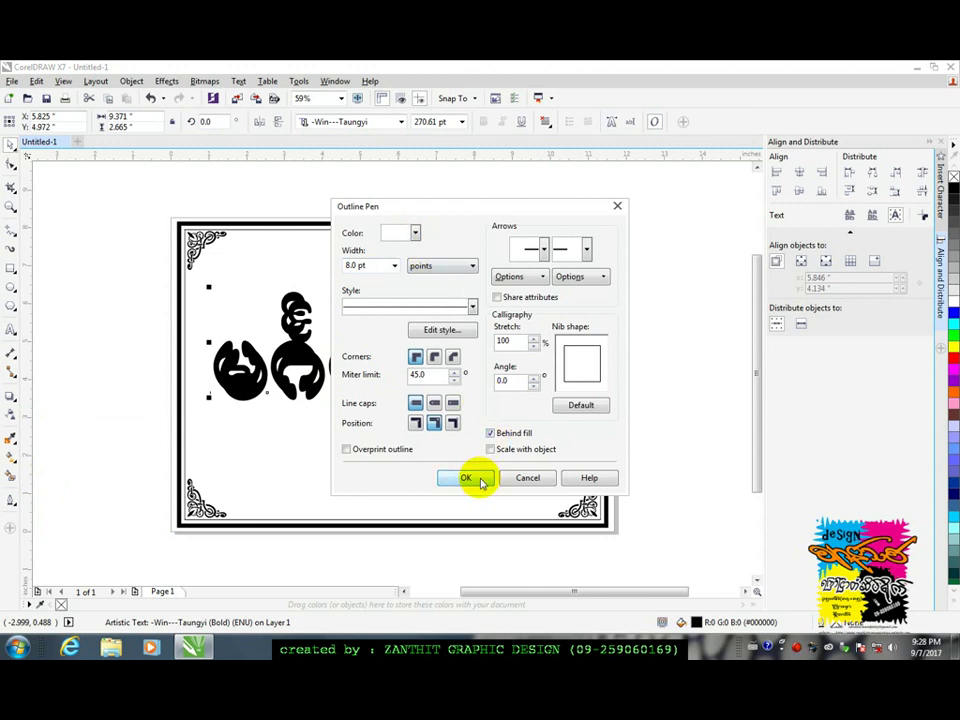
{"action": "left_click", "coordinate": [471, 479]}
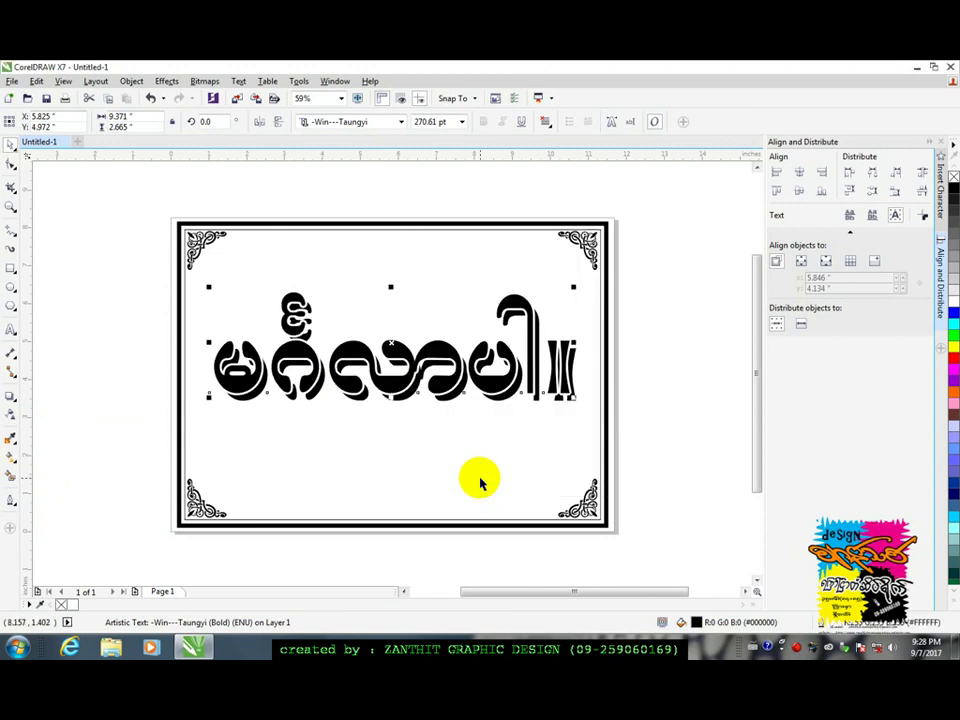
Shift the white-outlined text copy slightly down and right to tighten its offset from the black text behind it.
{"action": "left_click", "coordinate": [645, 403]}
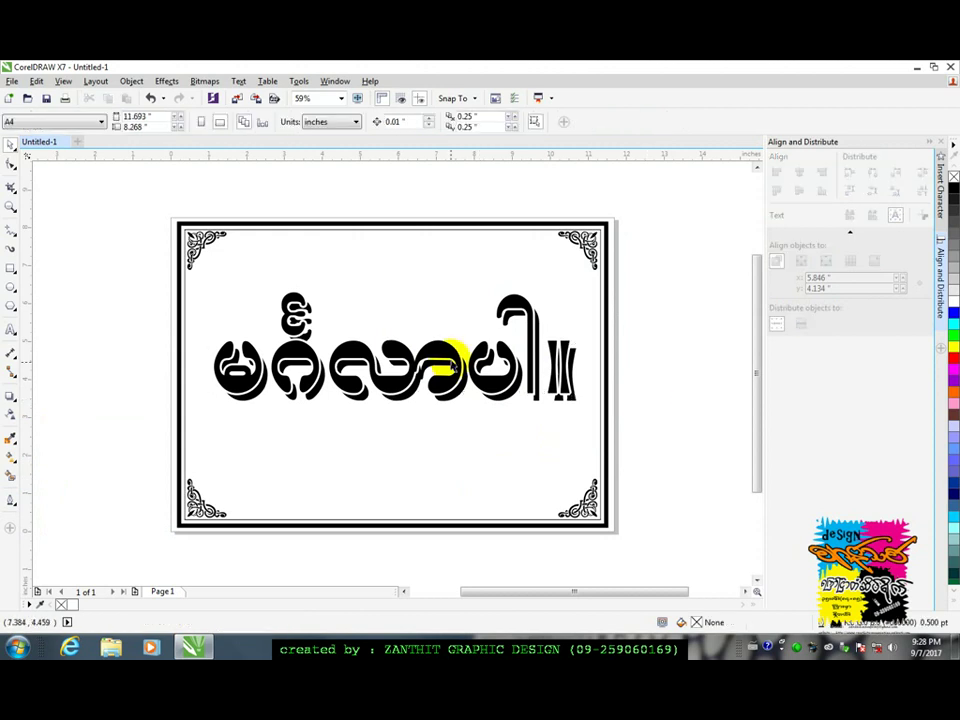
{"action": "left_click", "coordinate": [446, 353]}
{"action": "left_click_drag", "start_coordinate": [446, 353], "coordinate": [447, 355]}
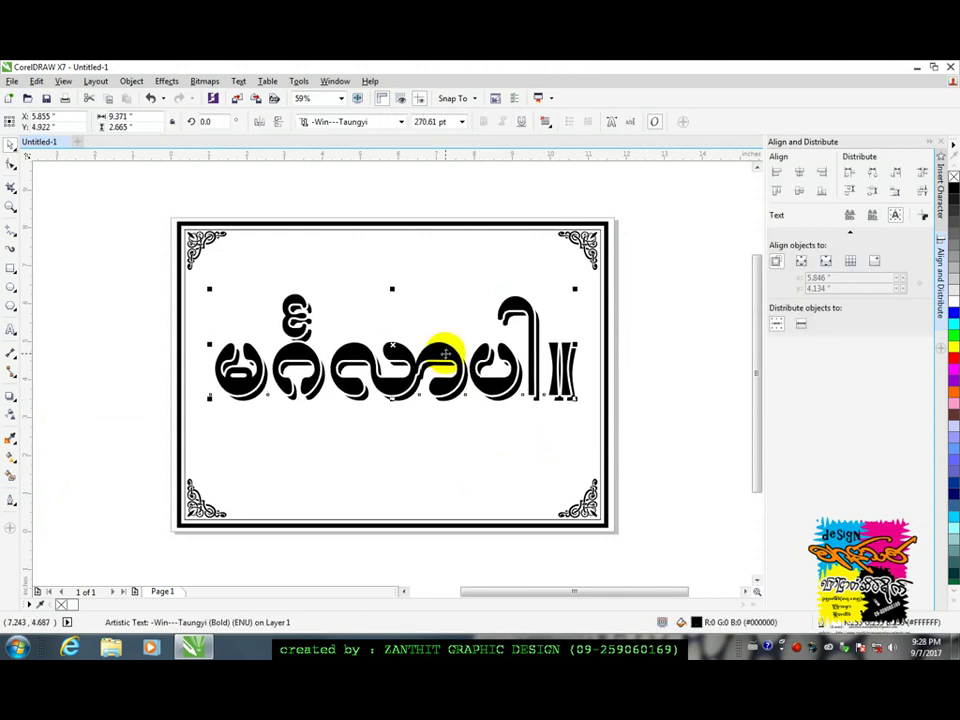
{"action": "left_click", "coordinate": [688, 369]}
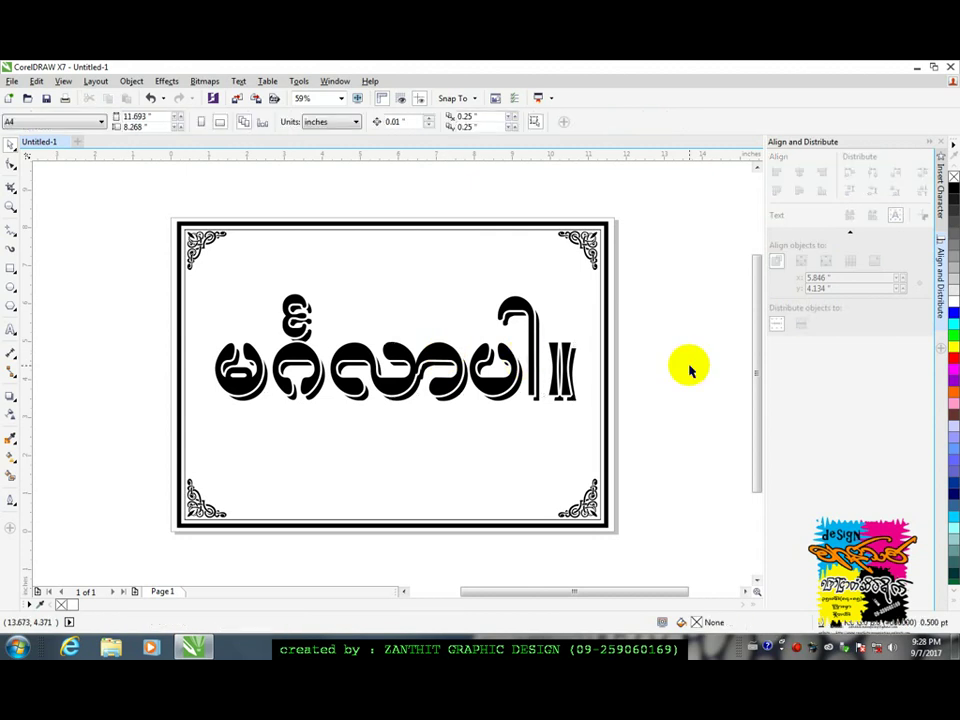